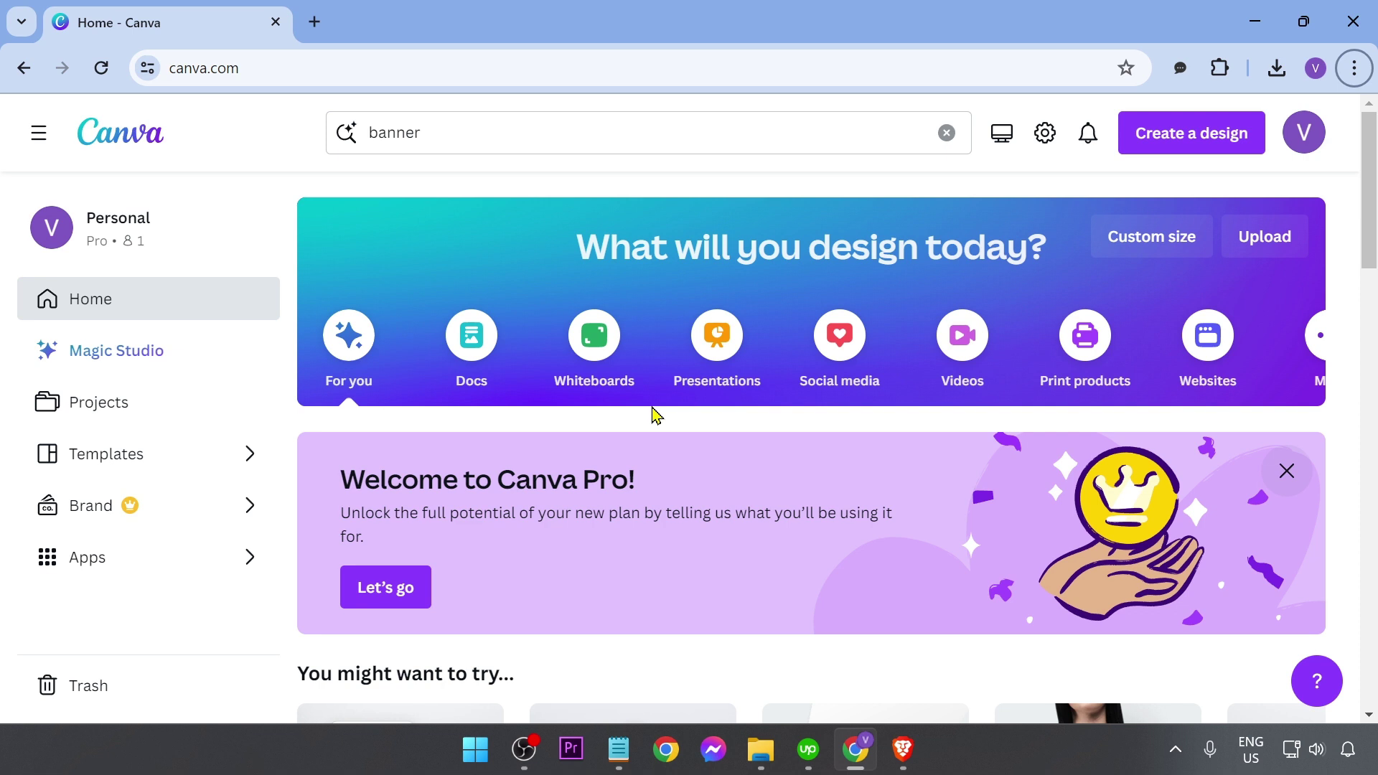
# Search Canva for 'youtube banner' and browse the YouTube Banner template results
pyautogui.click(547, 129)
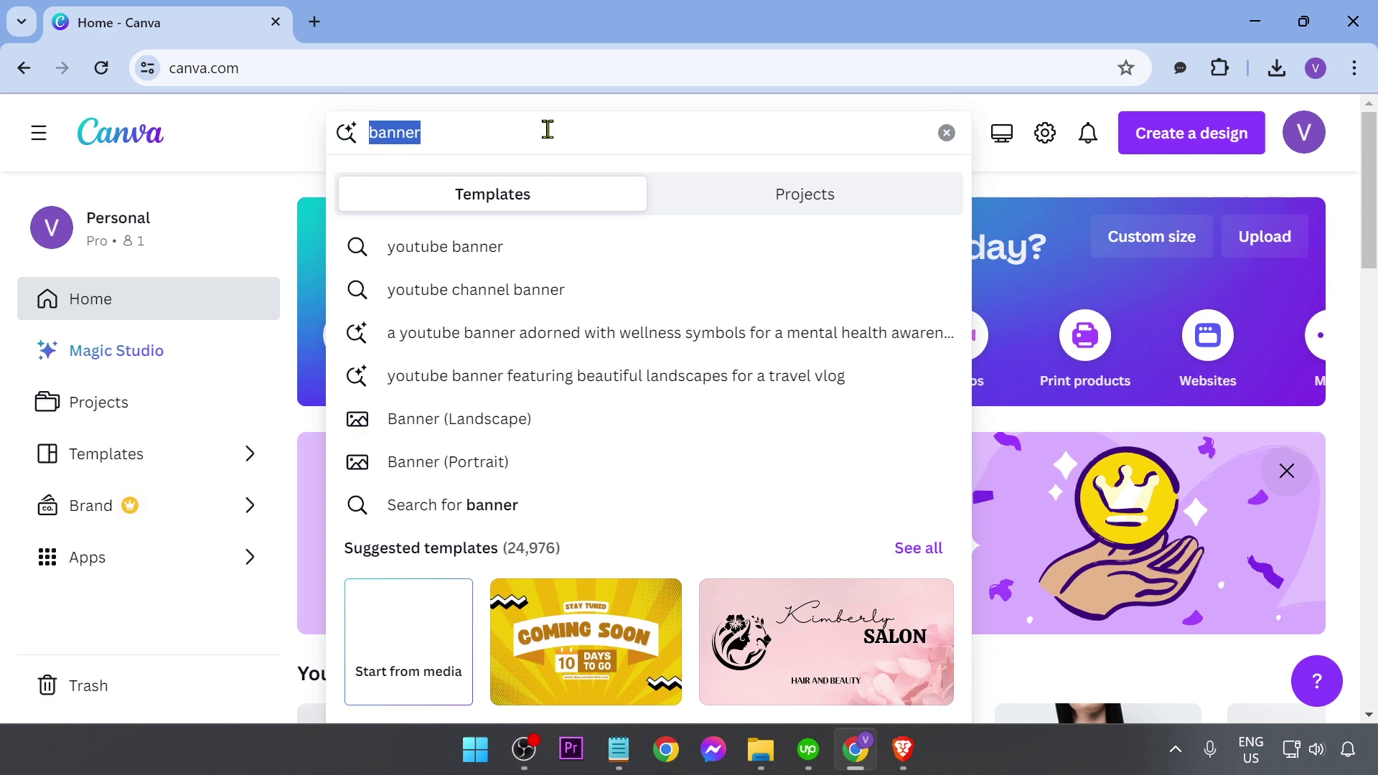
pyautogui.write('youtube ba')
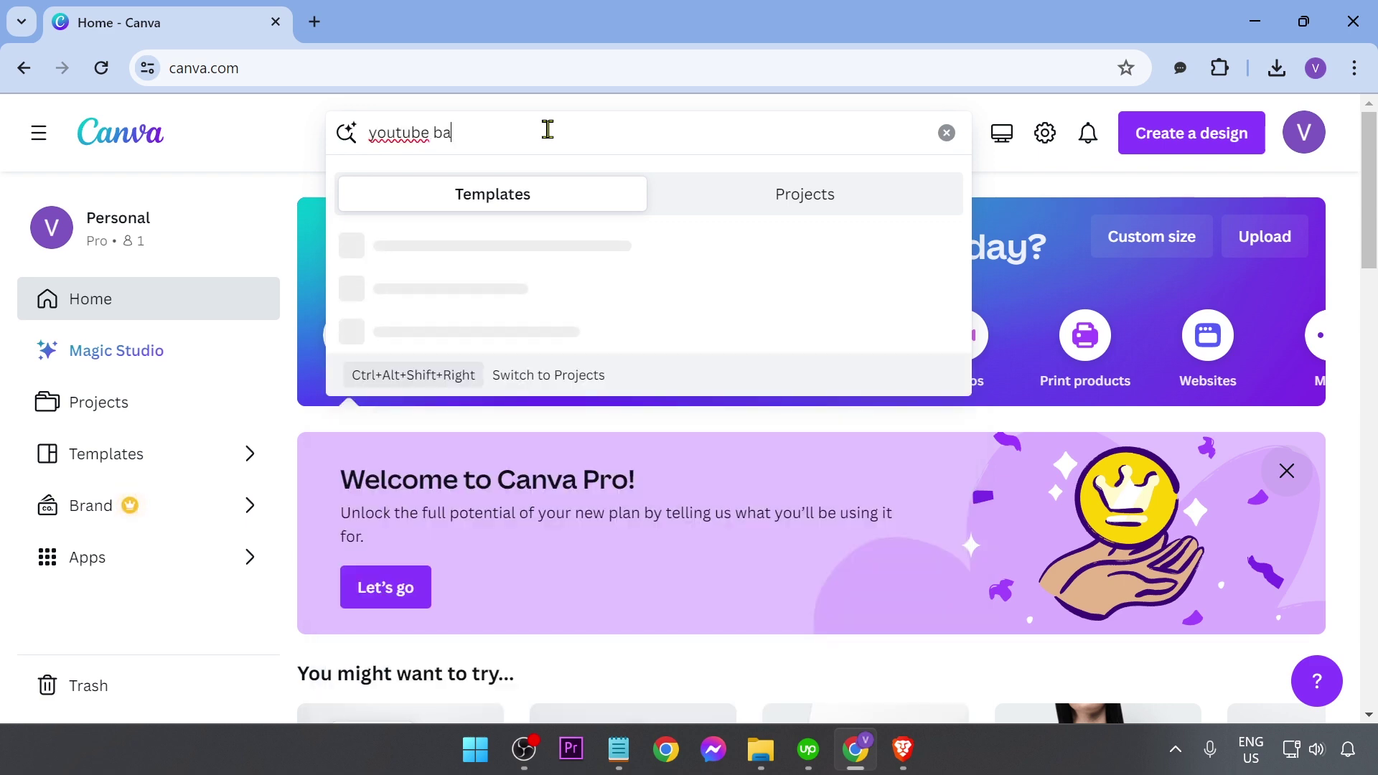
pyautogui.write('nner')
pyautogui.press('Return')
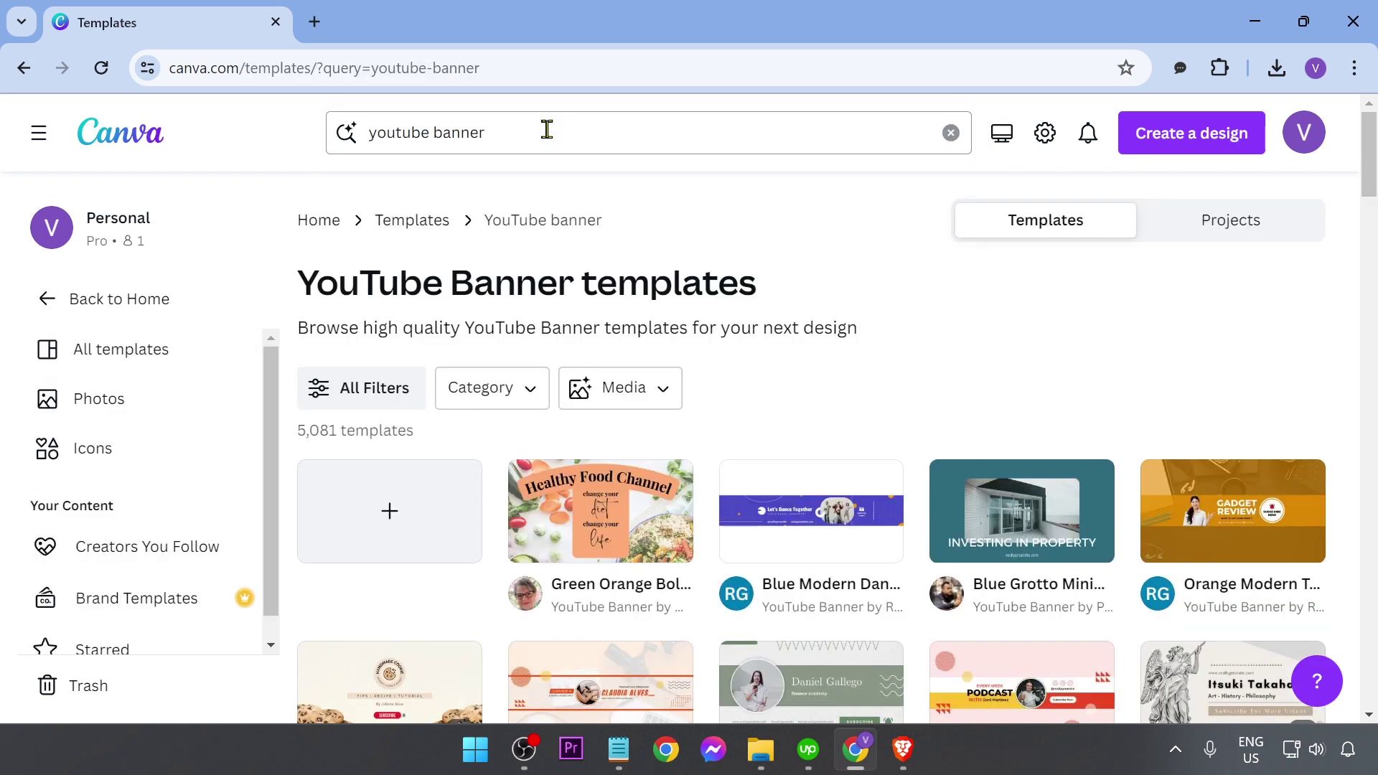
pyautogui.scroll(-1, 646, 308)
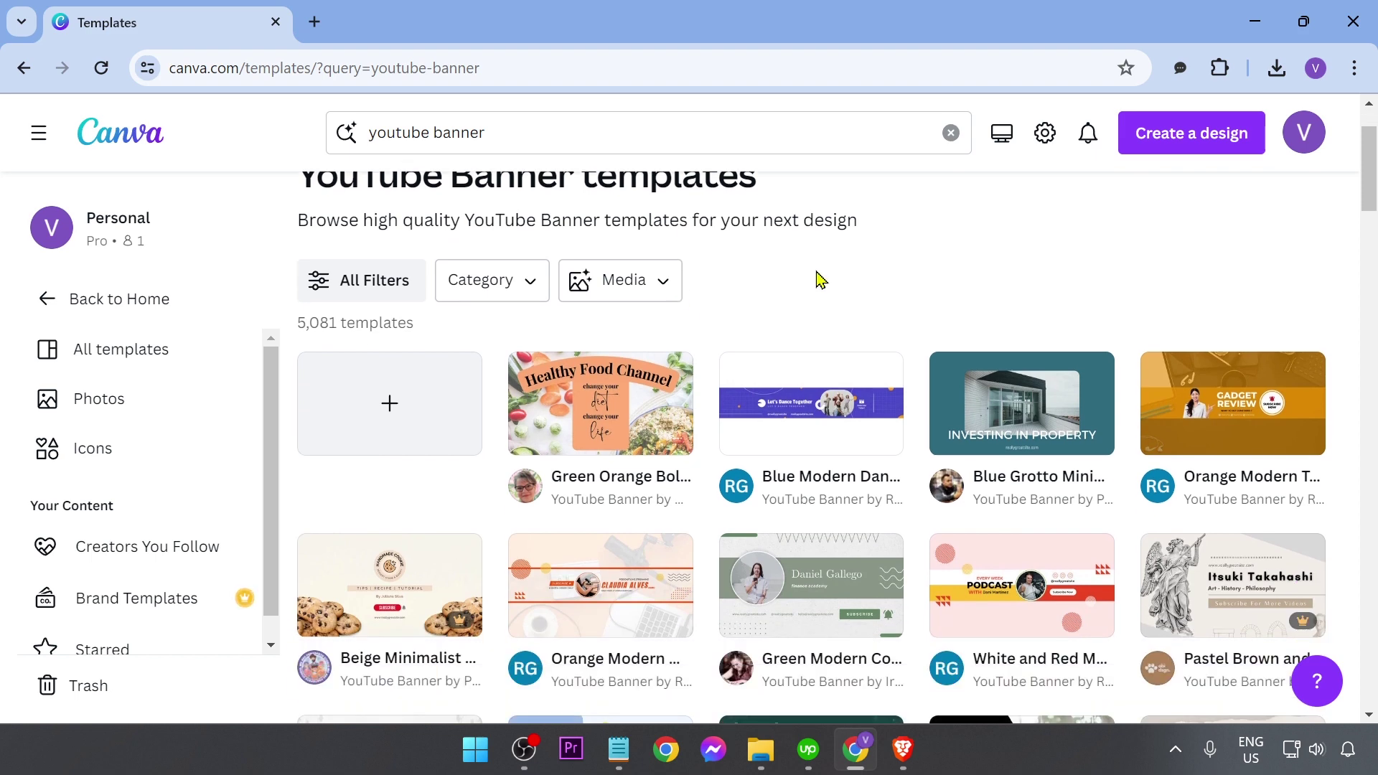
pyautogui.scroll(-5, 804, 298)
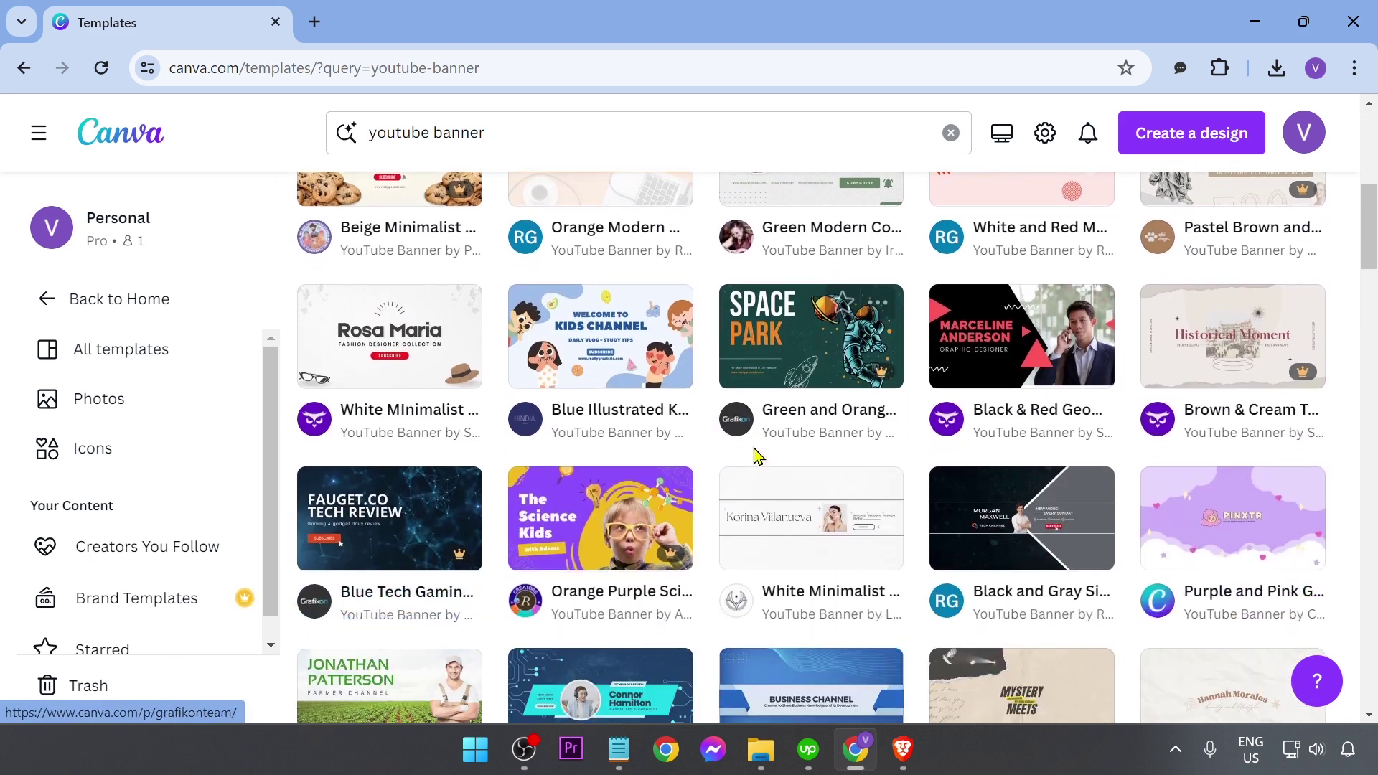
pyautogui.scroll(-2, 1213, 447)
pyautogui.scroll(-1, 1191, 452)
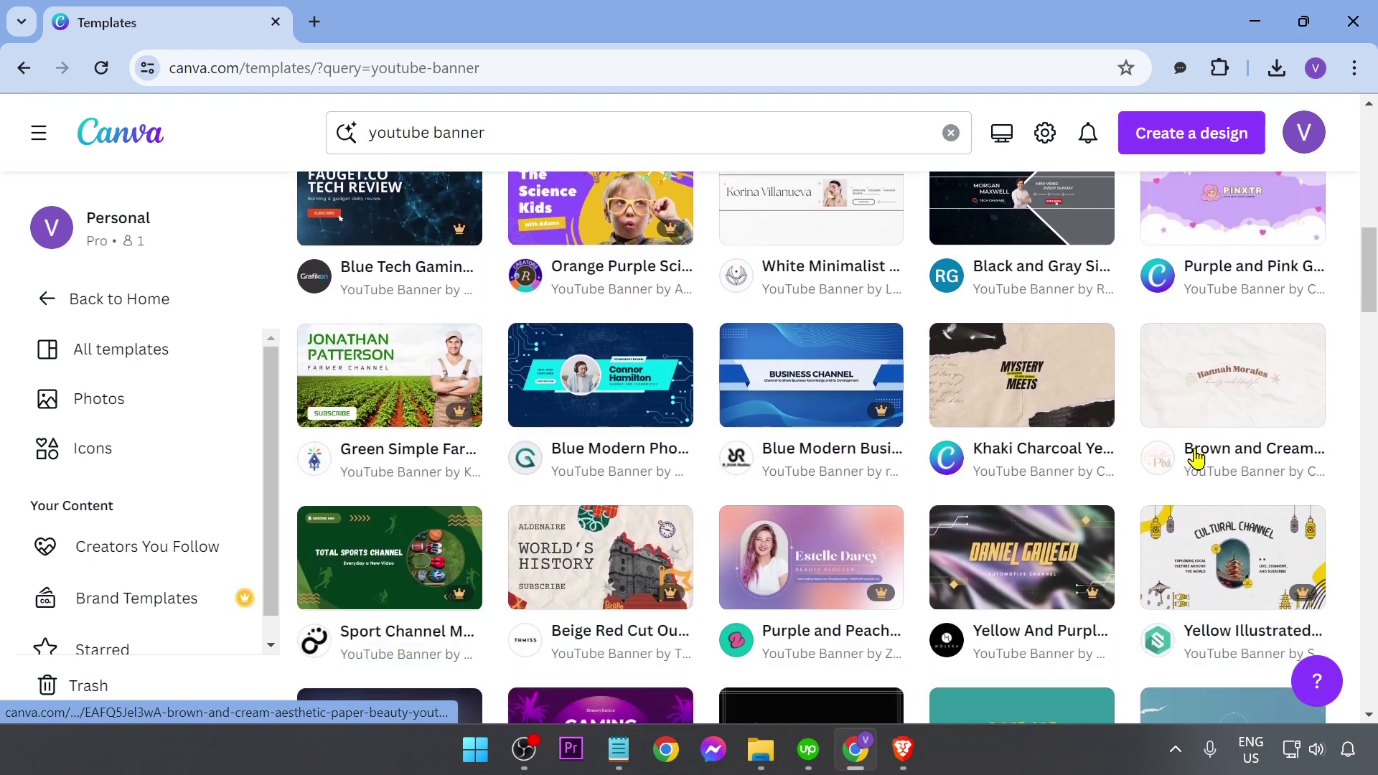
pyautogui.scroll(-1, 1094, 481)
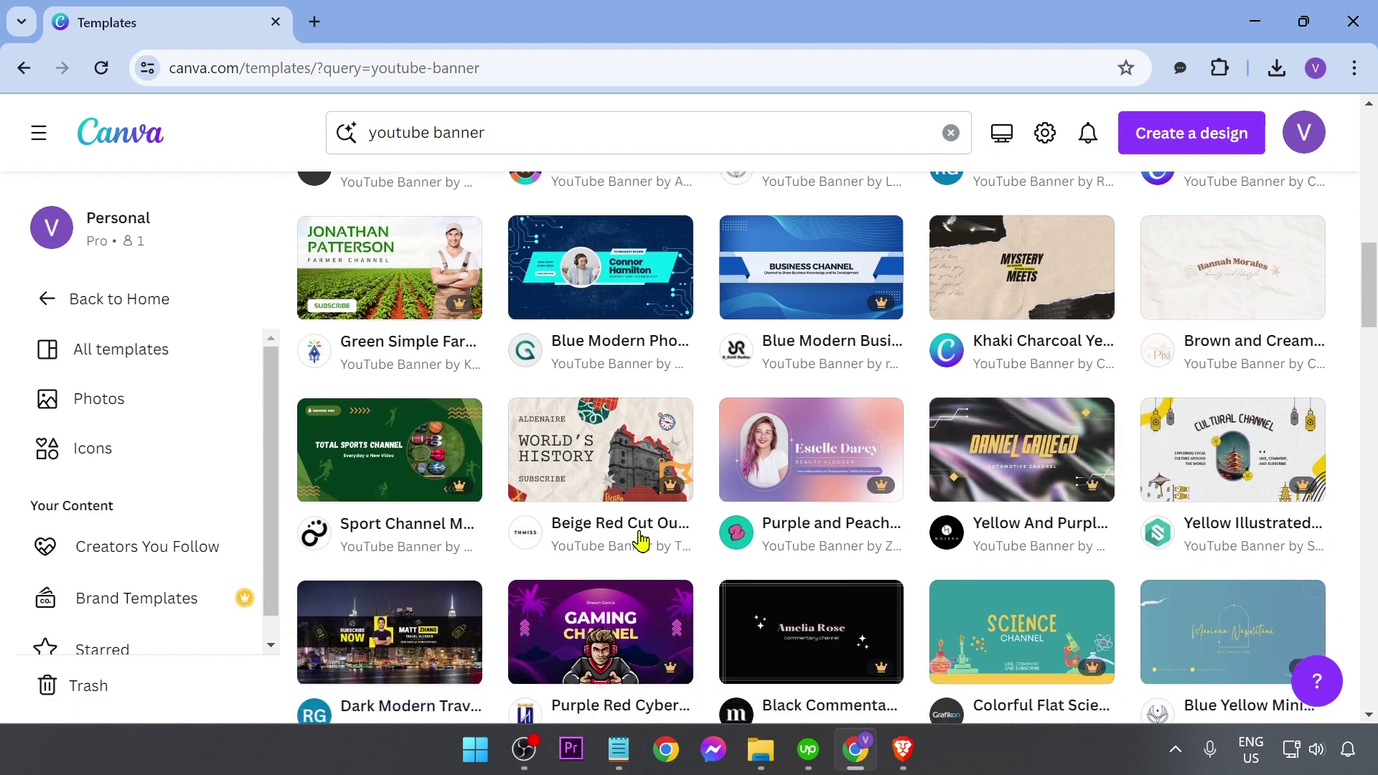
pyautogui.scroll(-2, 639, 541)
pyautogui.scroll(-1, 640, 541)
pyautogui.scroll(-3, 653, 538)
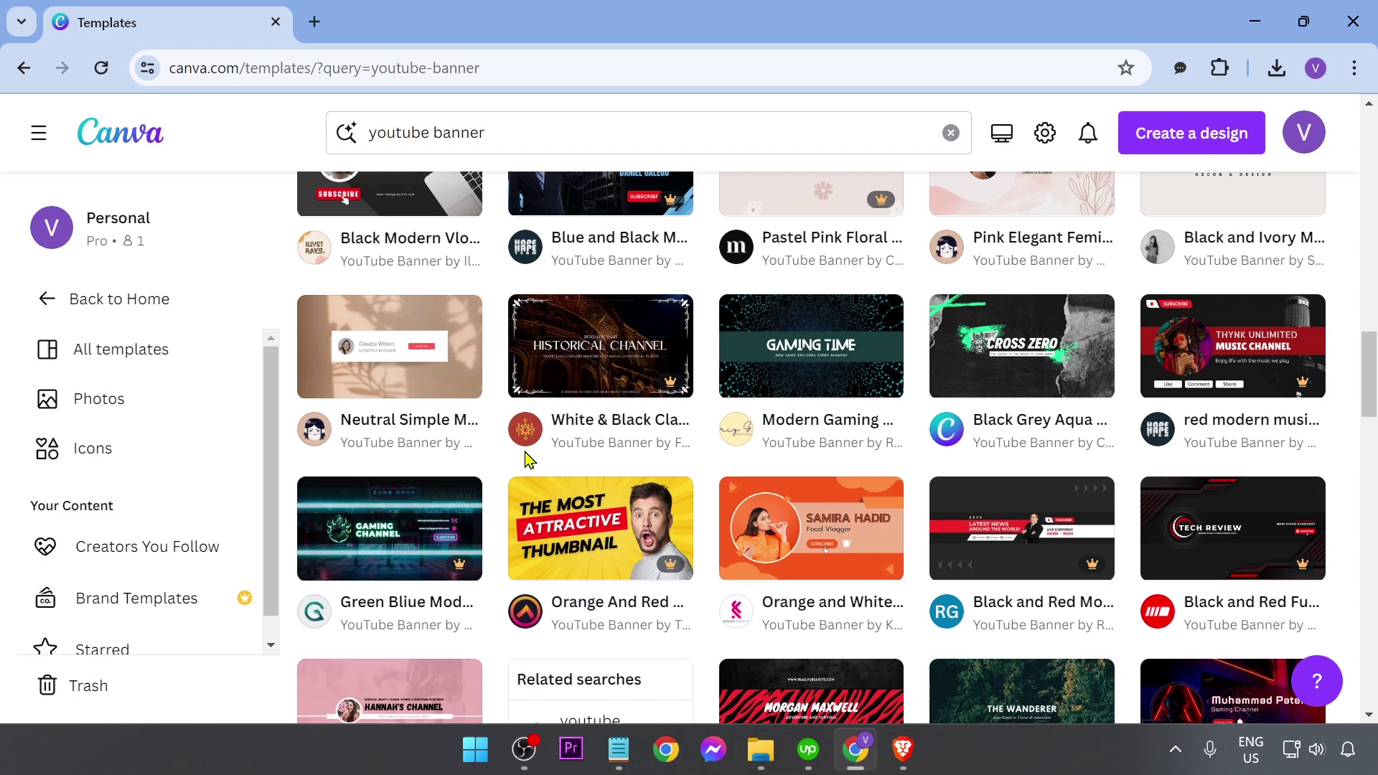
pyautogui.scroll(10, 528, 459)
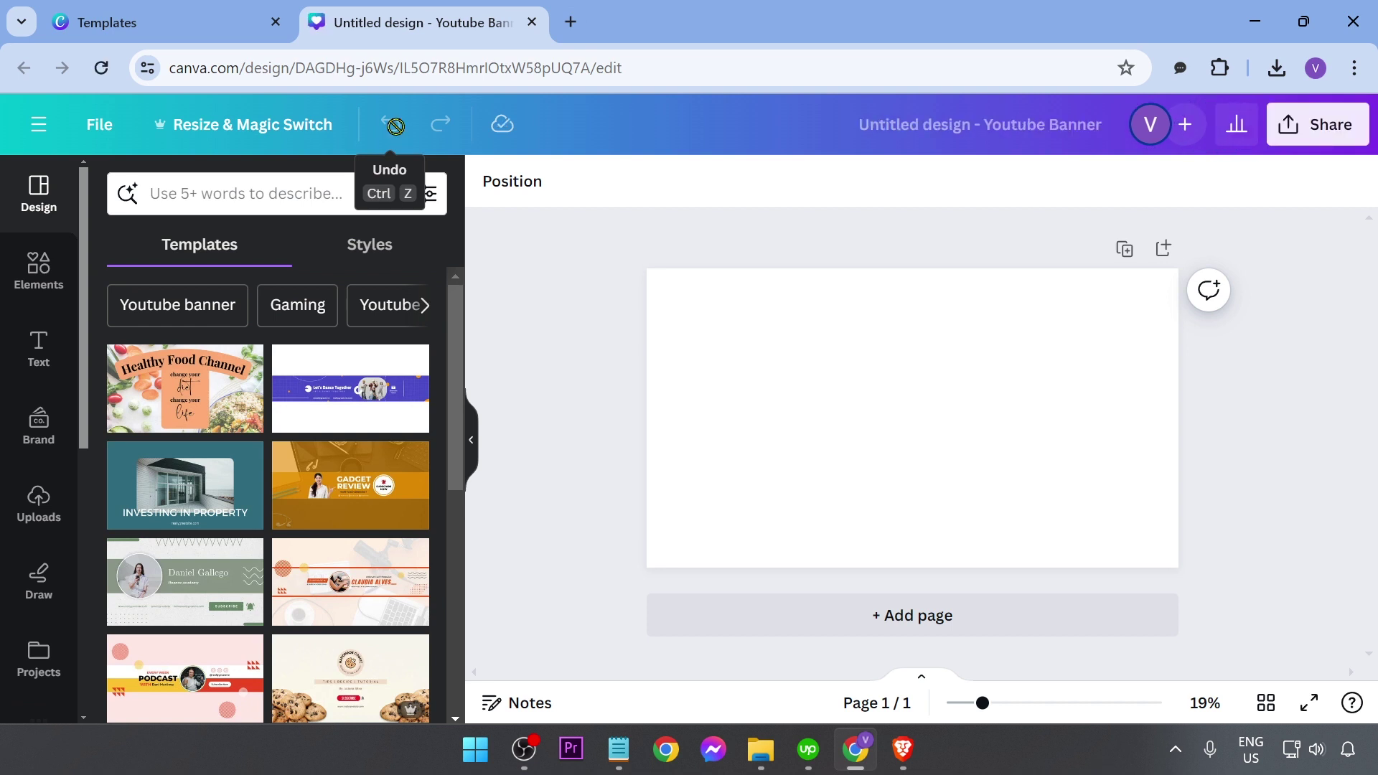
# Hide the side panel and confirm in the download settings that the banner is 2,560 × 1,440 px
pyautogui.click(261, 136)
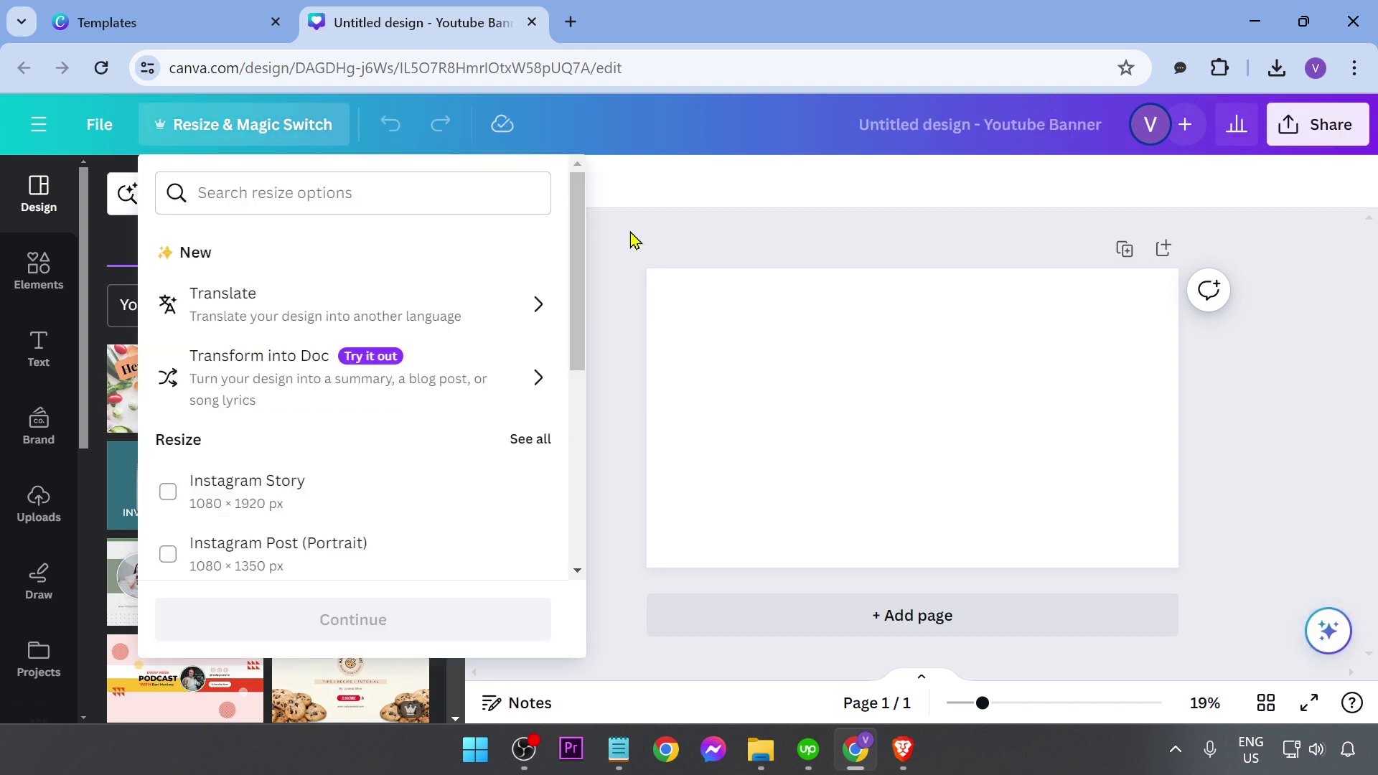
pyautogui.click(671, 249)
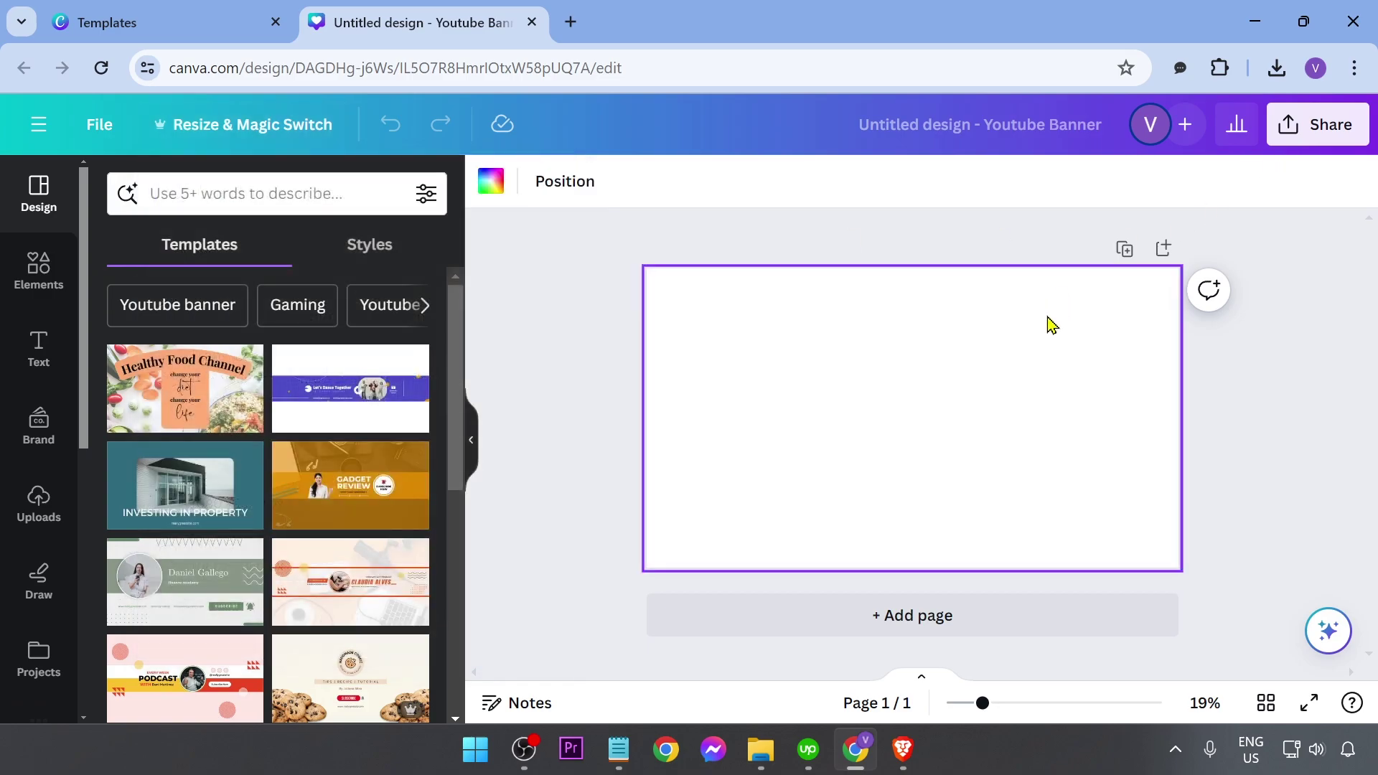
pyautogui.click(471, 439)
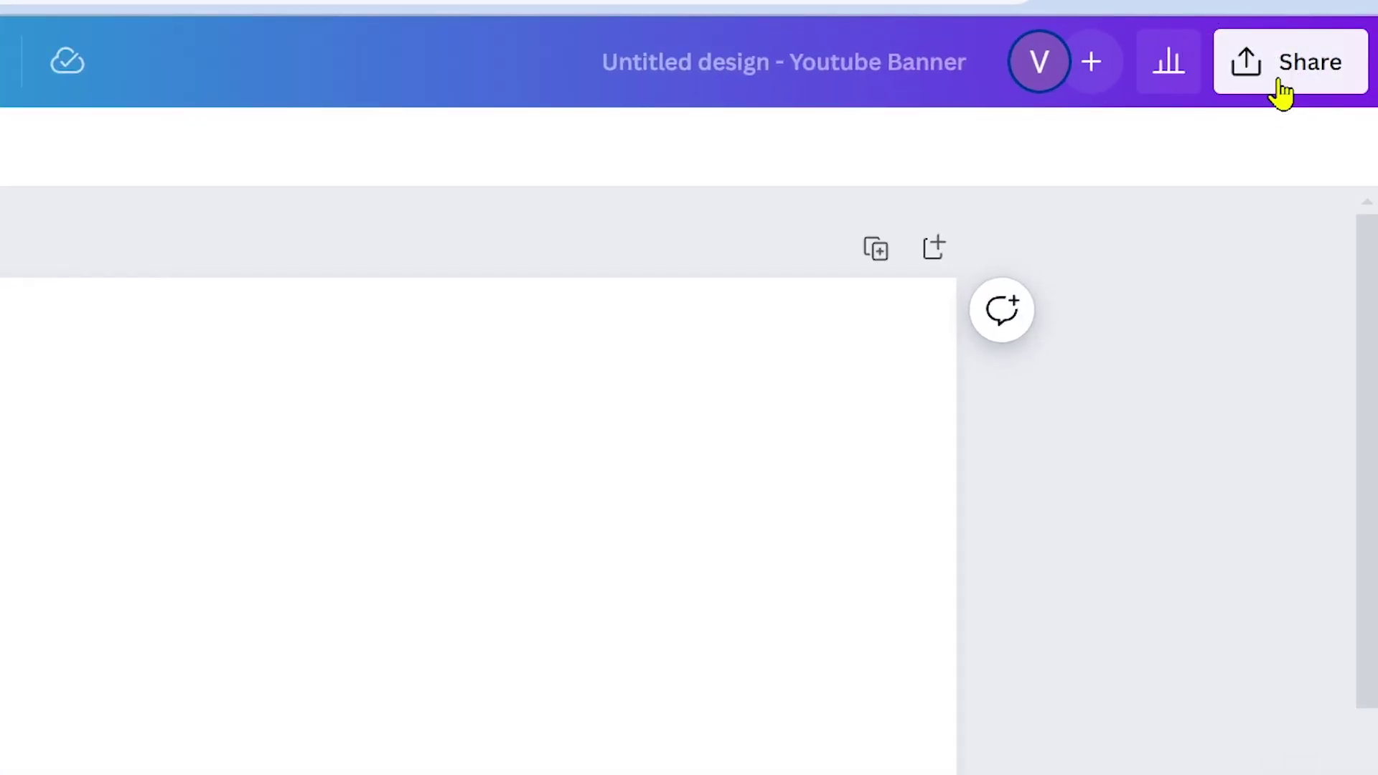
pyautogui.click(1282, 92)
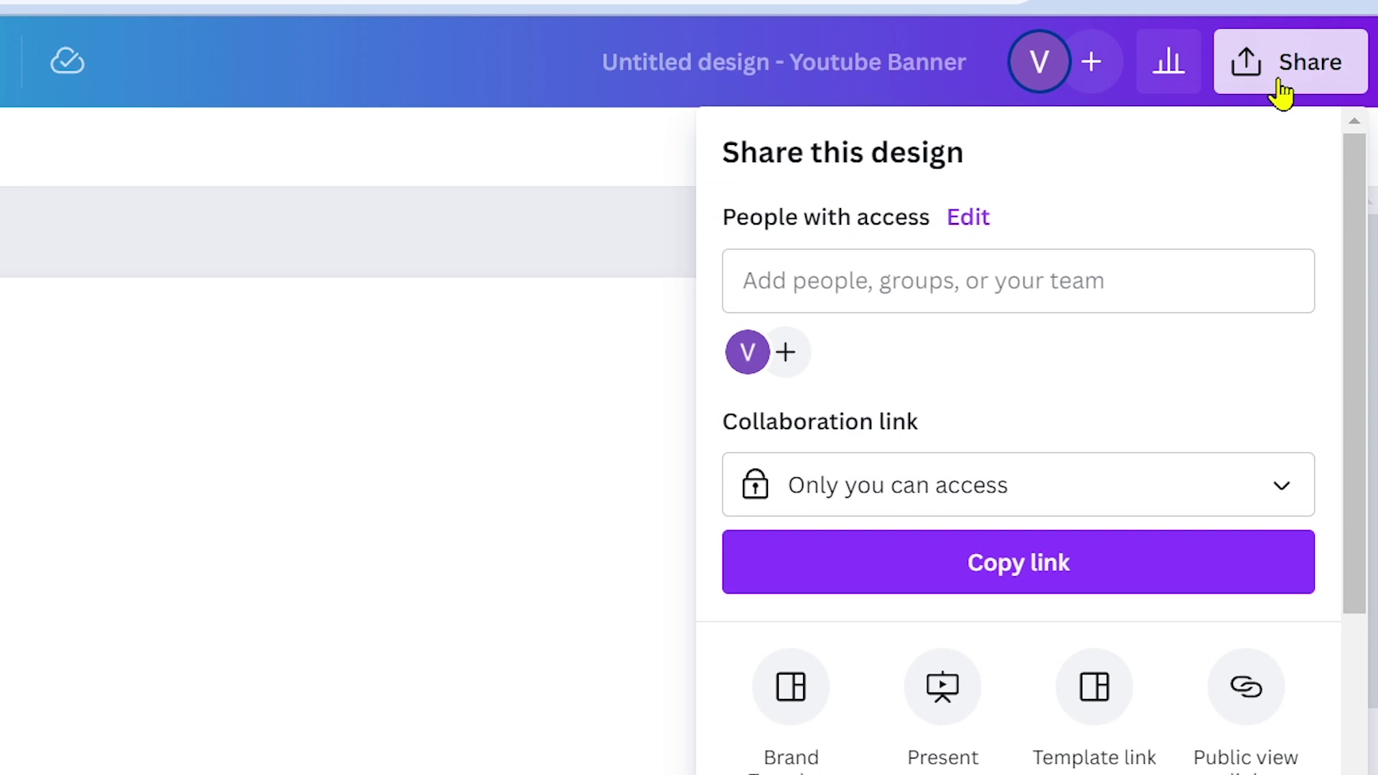
pyautogui.scroll(-4, 911, 403)
pyautogui.click(918, 571)
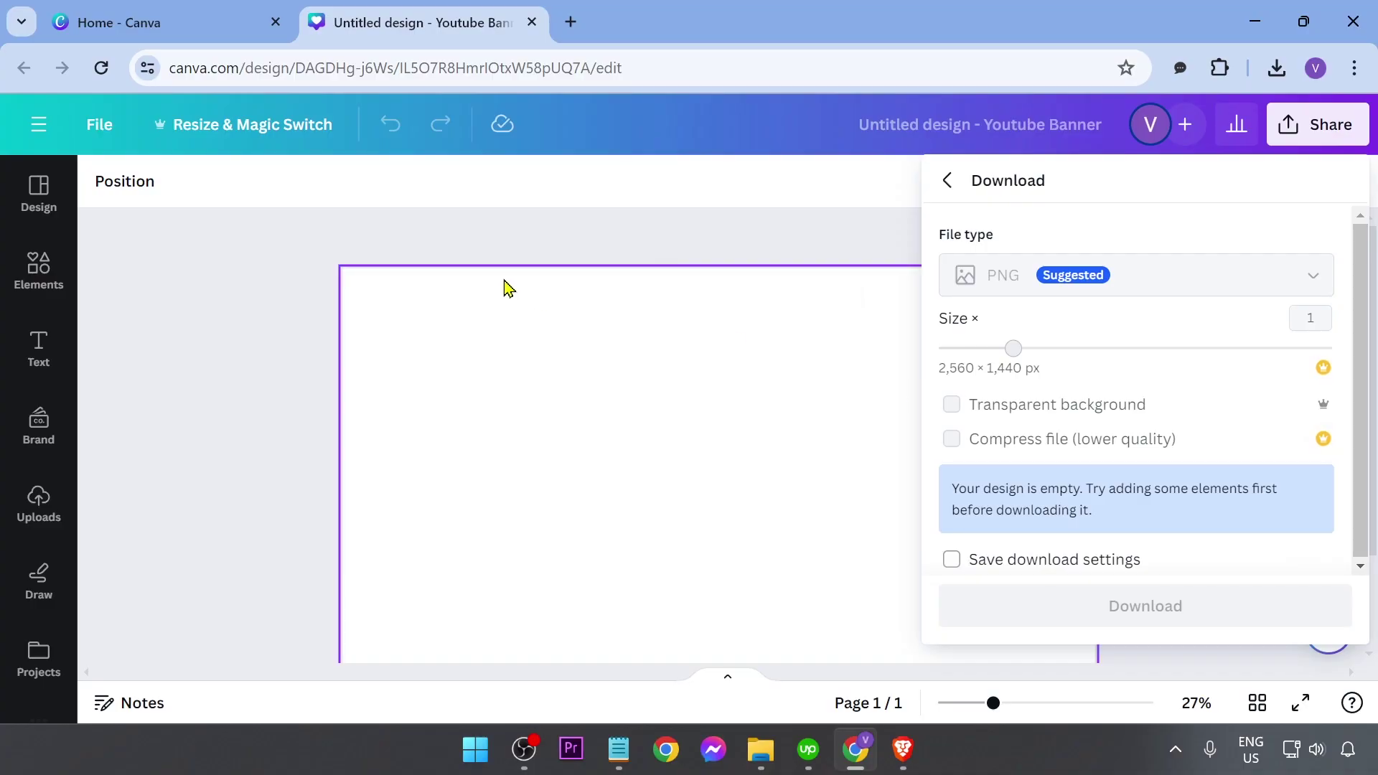
pyautogui.click(57, 256)
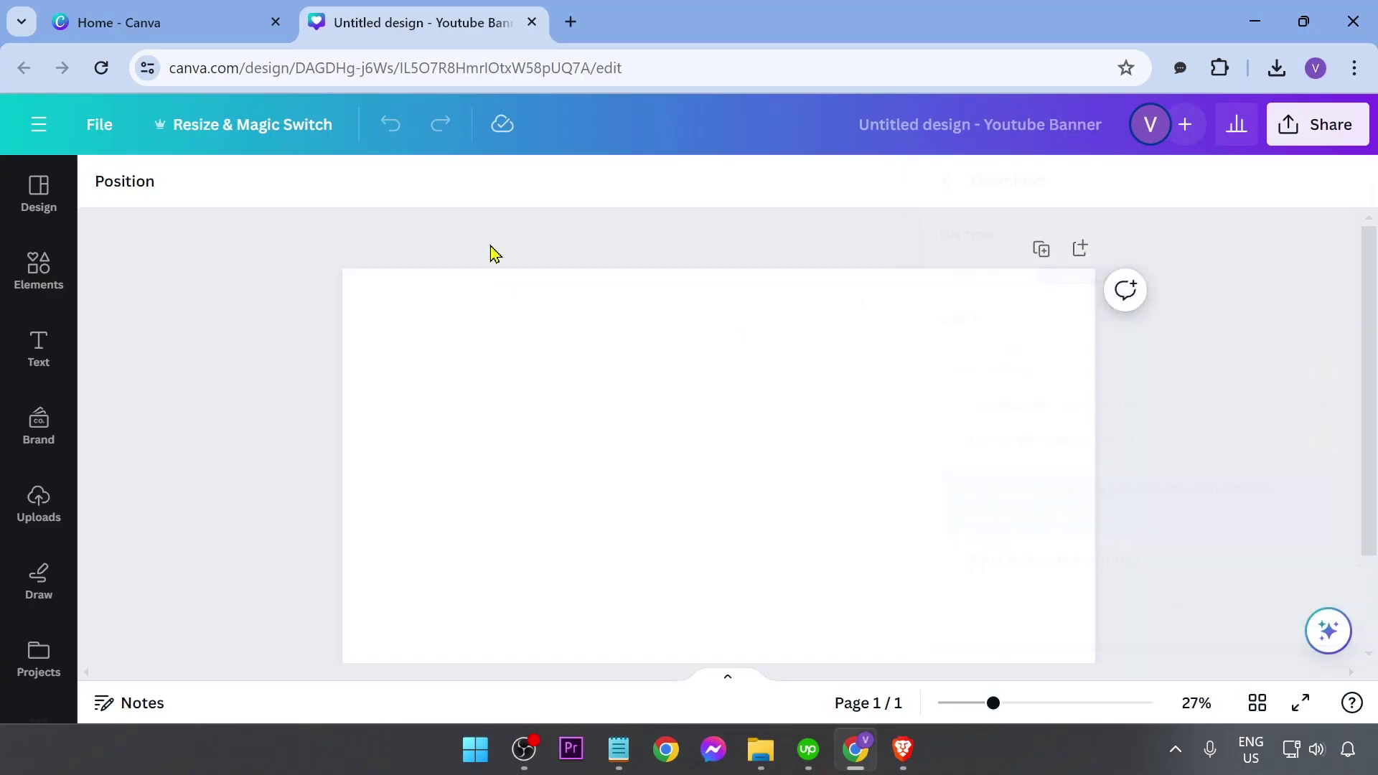
# Search Google for 'youtube banner size' in a new tab and show the image results
pyautogui.hotkey('ctrl', 't')
pyautogui.write('yout')
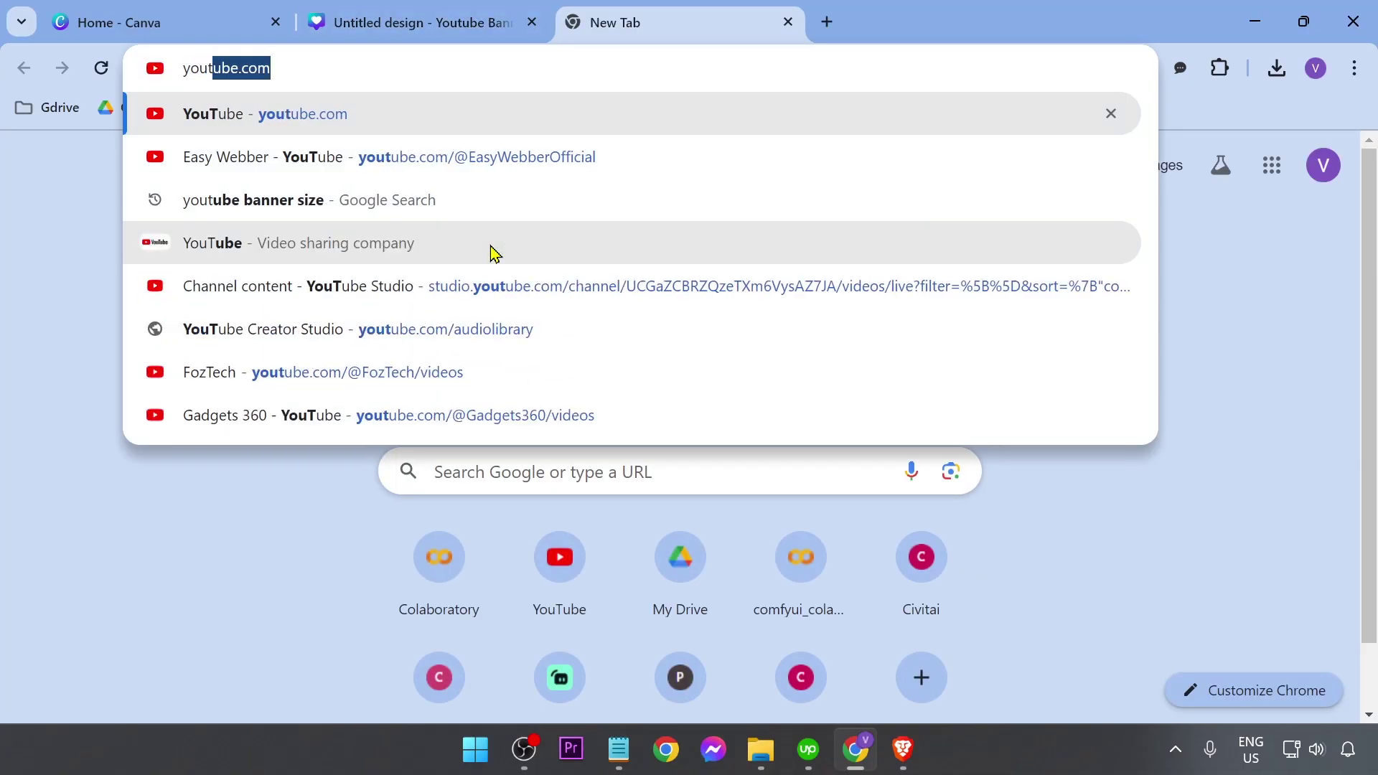
pyautogui.write('ube banner size')
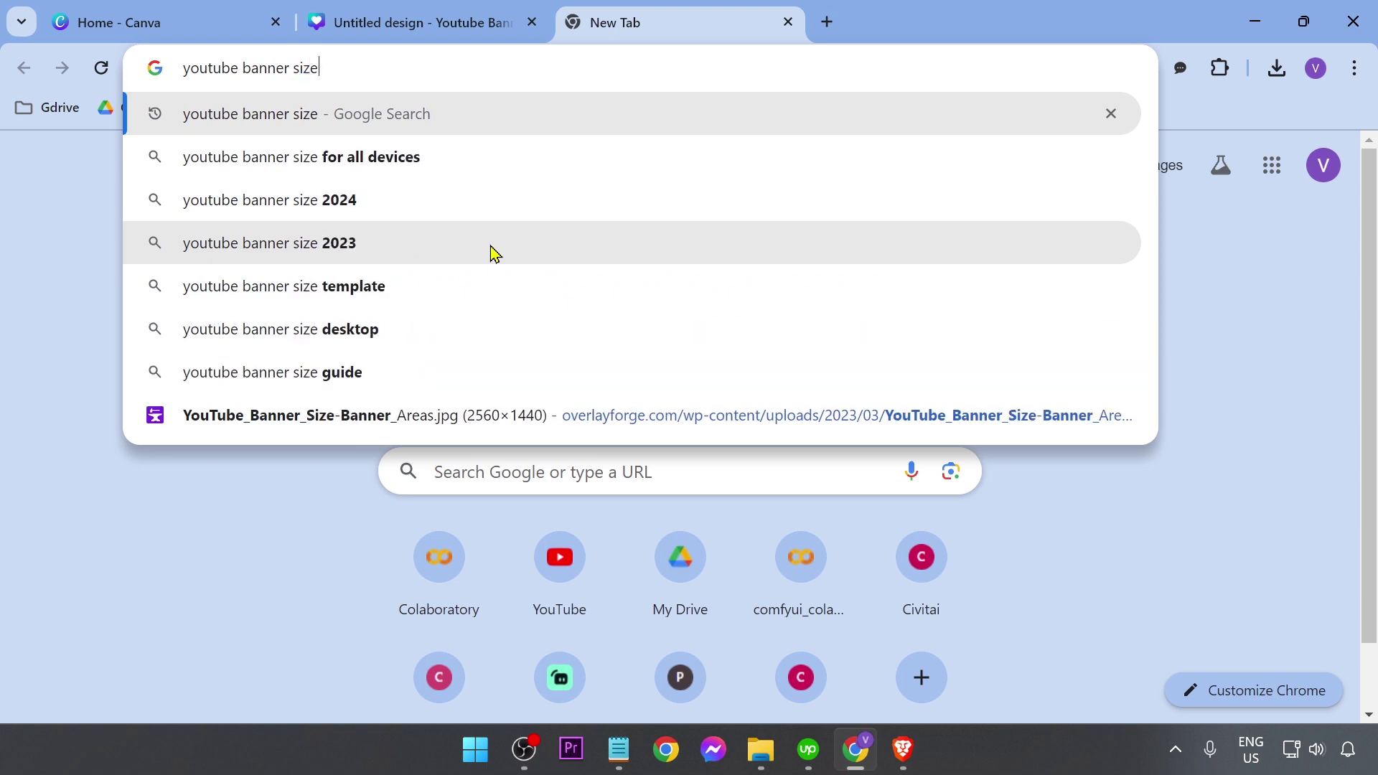
pyautogui.press('Return')
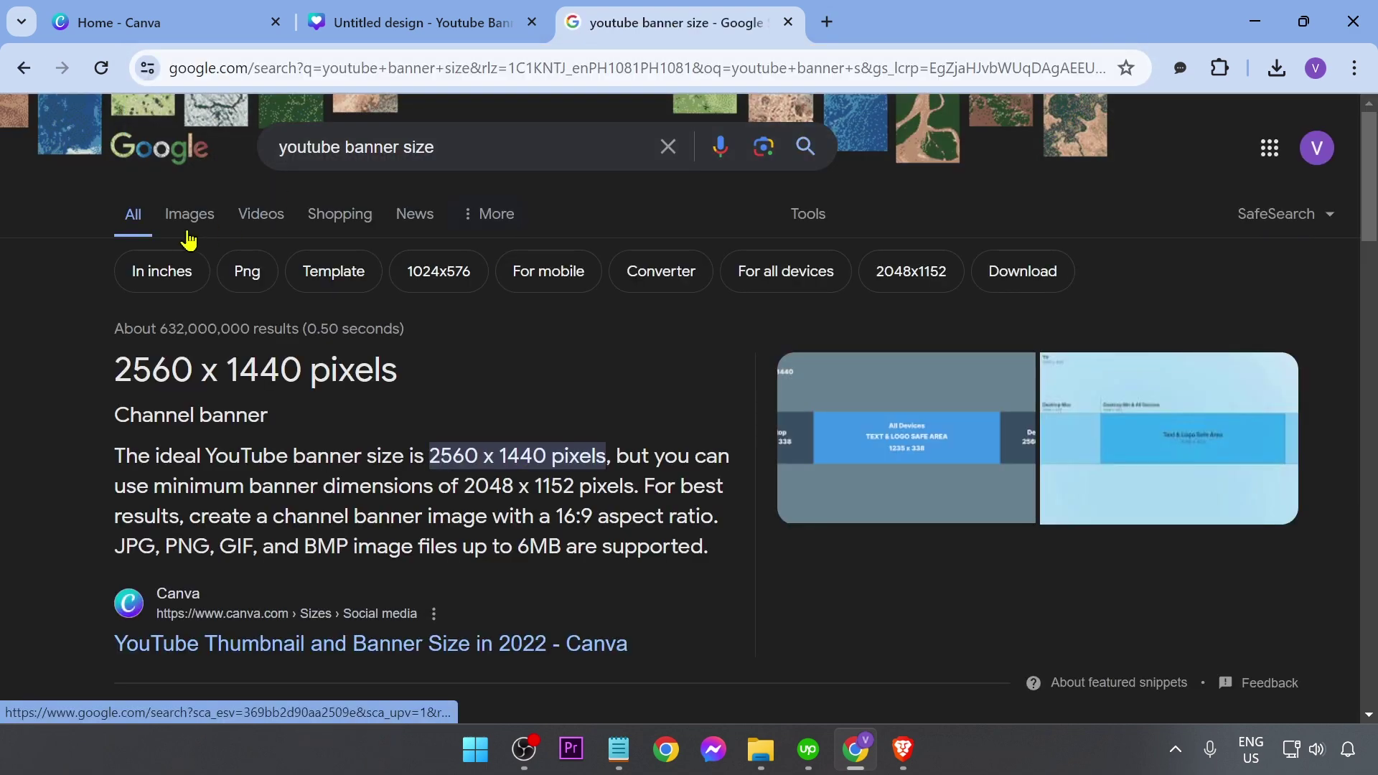
pyautogui.click(189, 240)
# Copy the Twitch-Overlay banner safe-area diagram image and go back to the Canva design
pyautogui.scroll(-6, 502, 405)
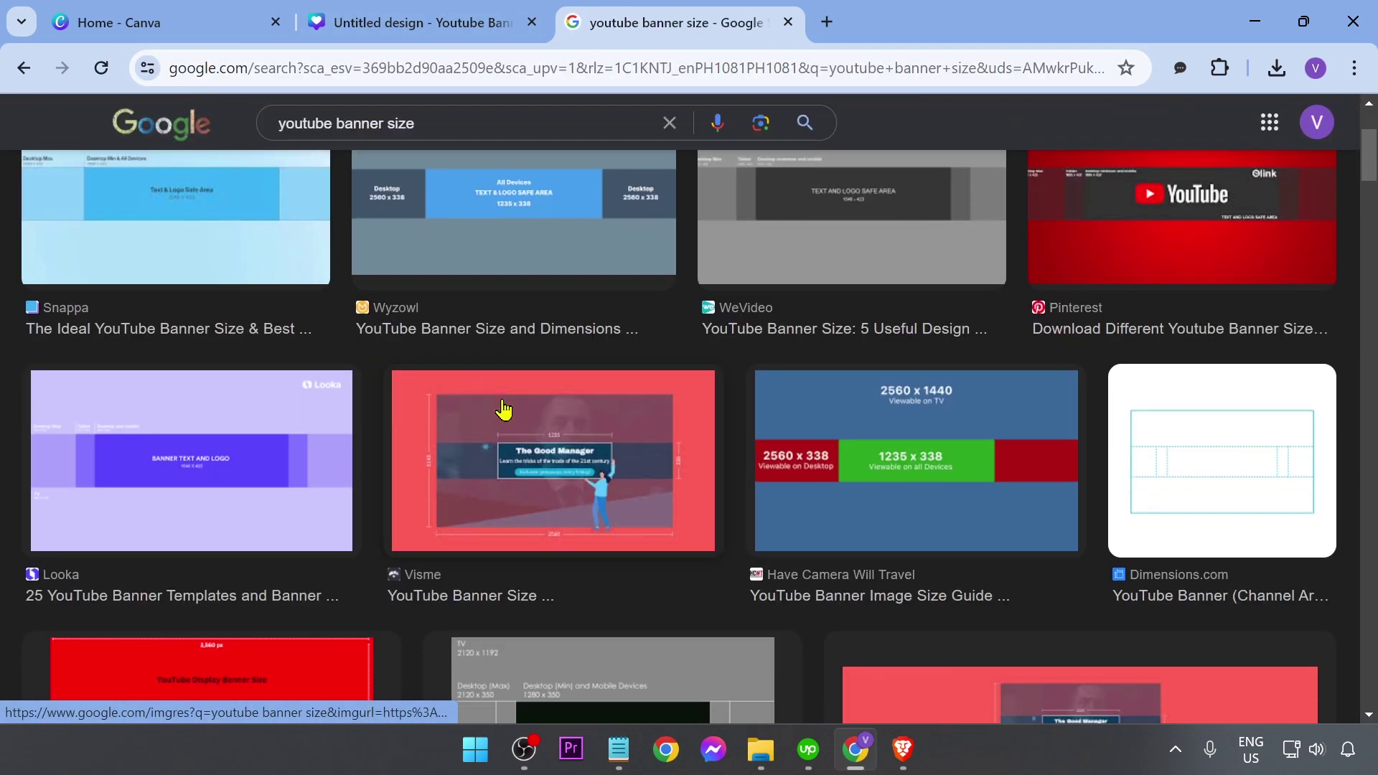
pyautogui.scroll(-4, 303, 404)
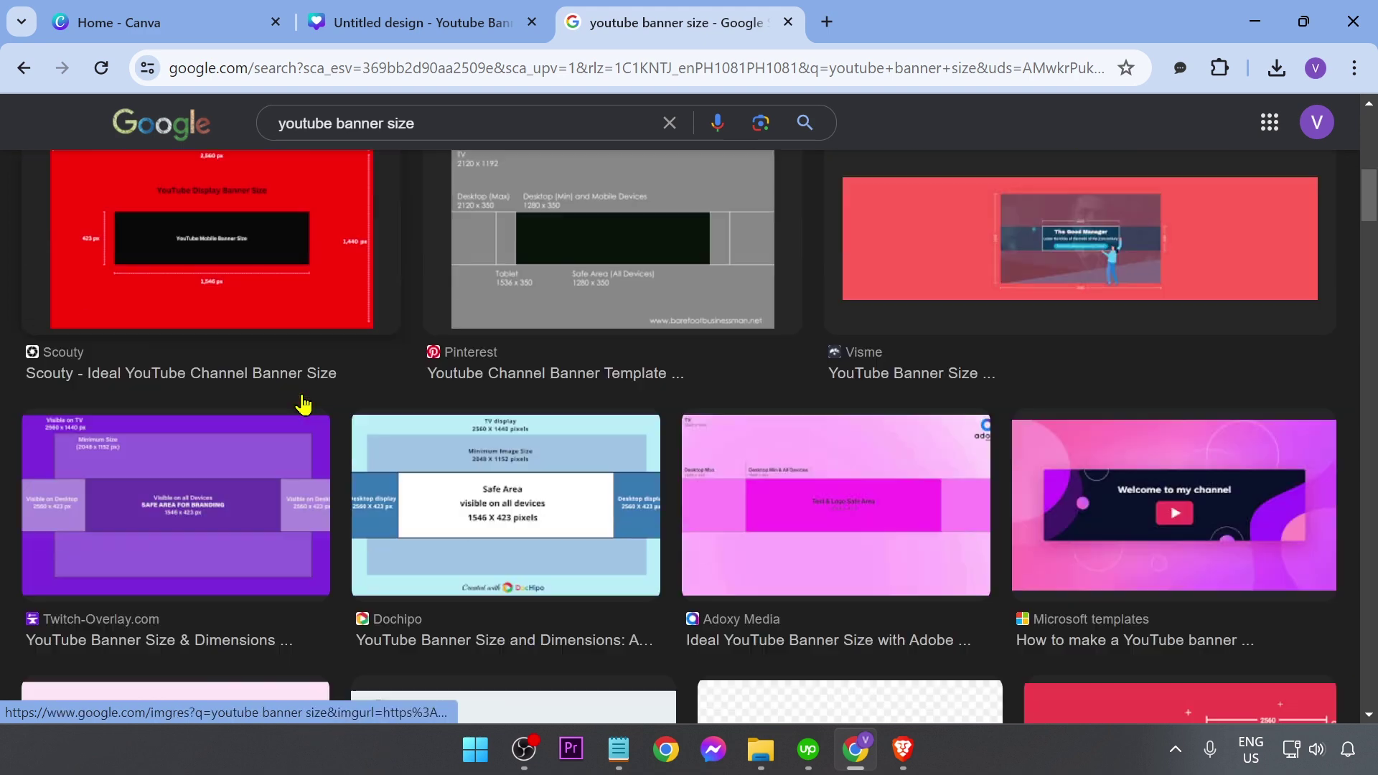
pyautogui.scroll(-2, 308, 454)
pyautogui.click(239, 378)
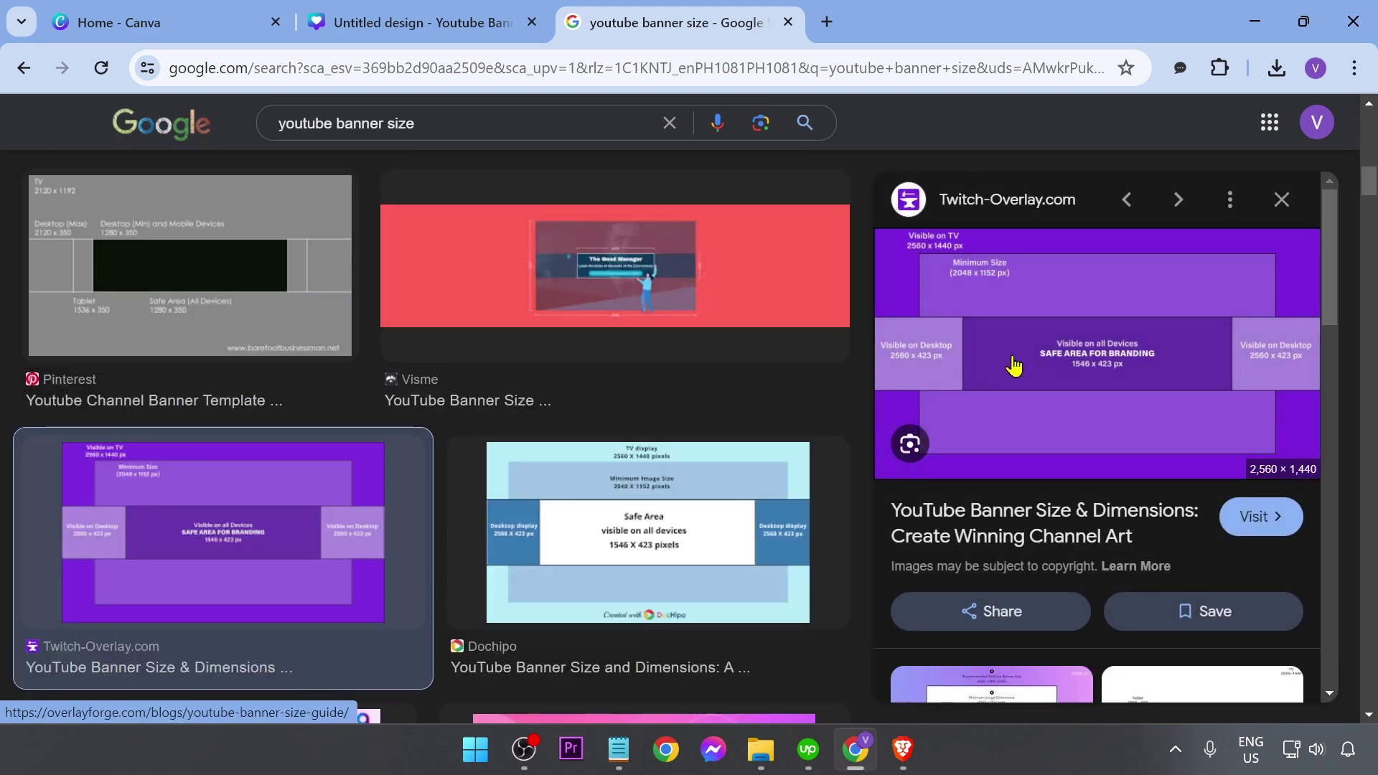
pyautogui.rightClick(1018, 360)
pyautogui.scroll(-3, 1069, 575)
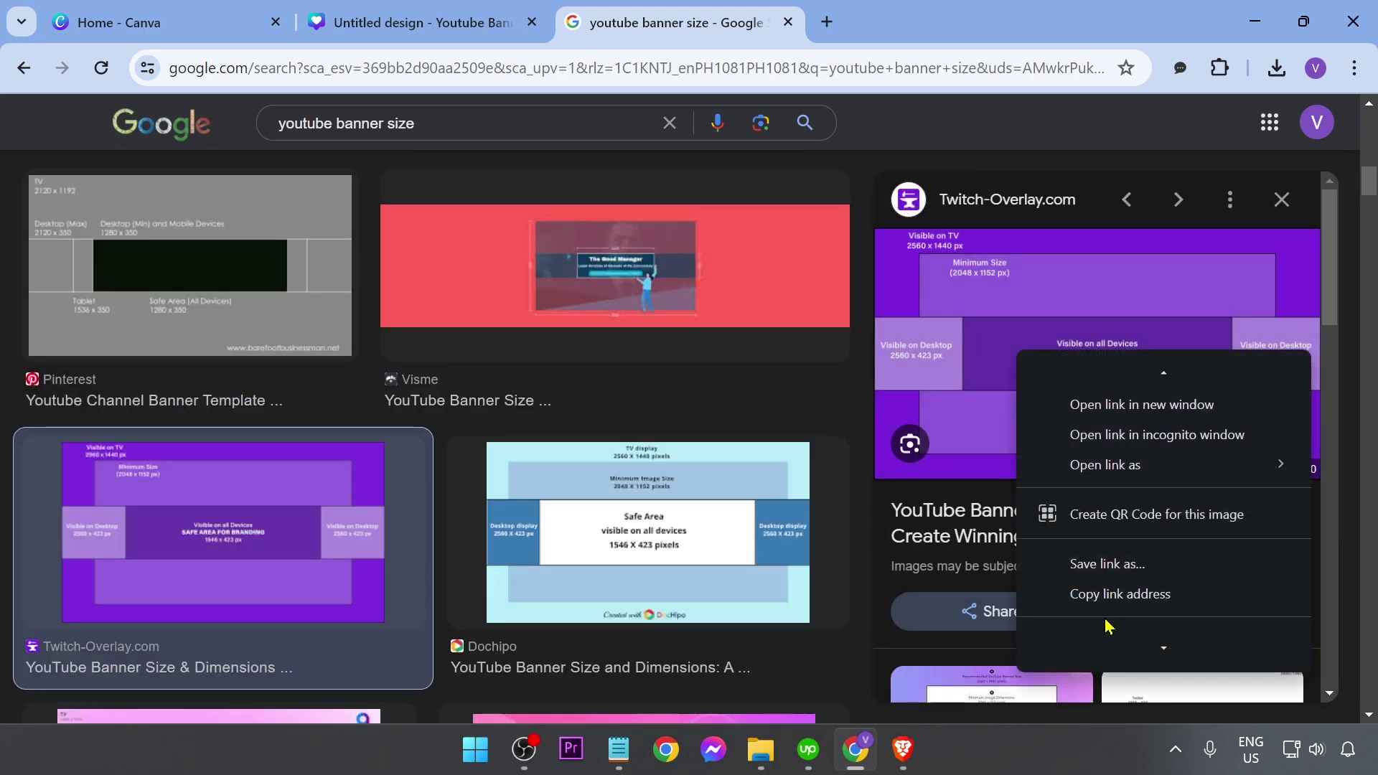
pyautogui.scroll(-2, 1111, 585)
pyautogui.click(1127, 546)
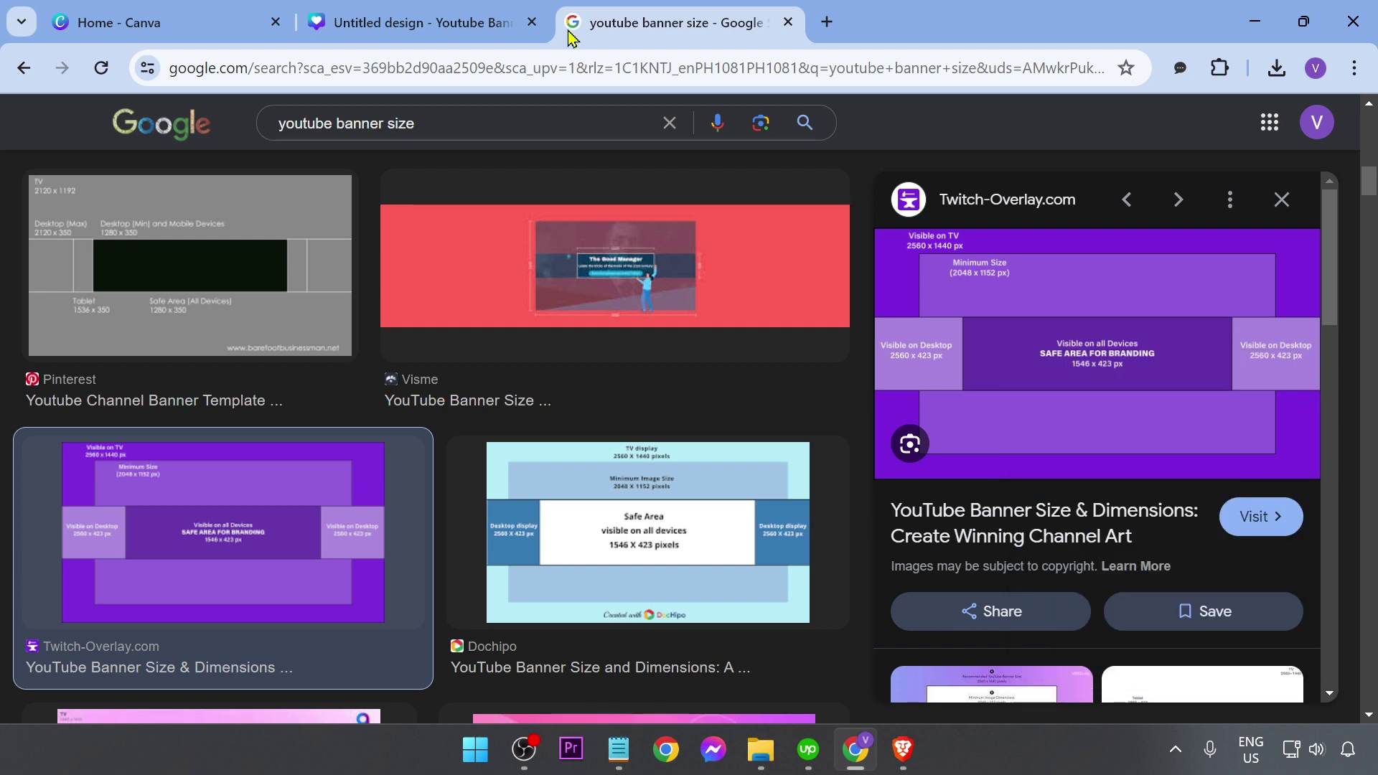
pyautogui.click(399, 8)
# Paste the safe-area diagram and stretch it to fill the 2,560 × 1,440 page
pyautogui.click(399, 406)
pyautogui.hotkey('ctrl', 'v')
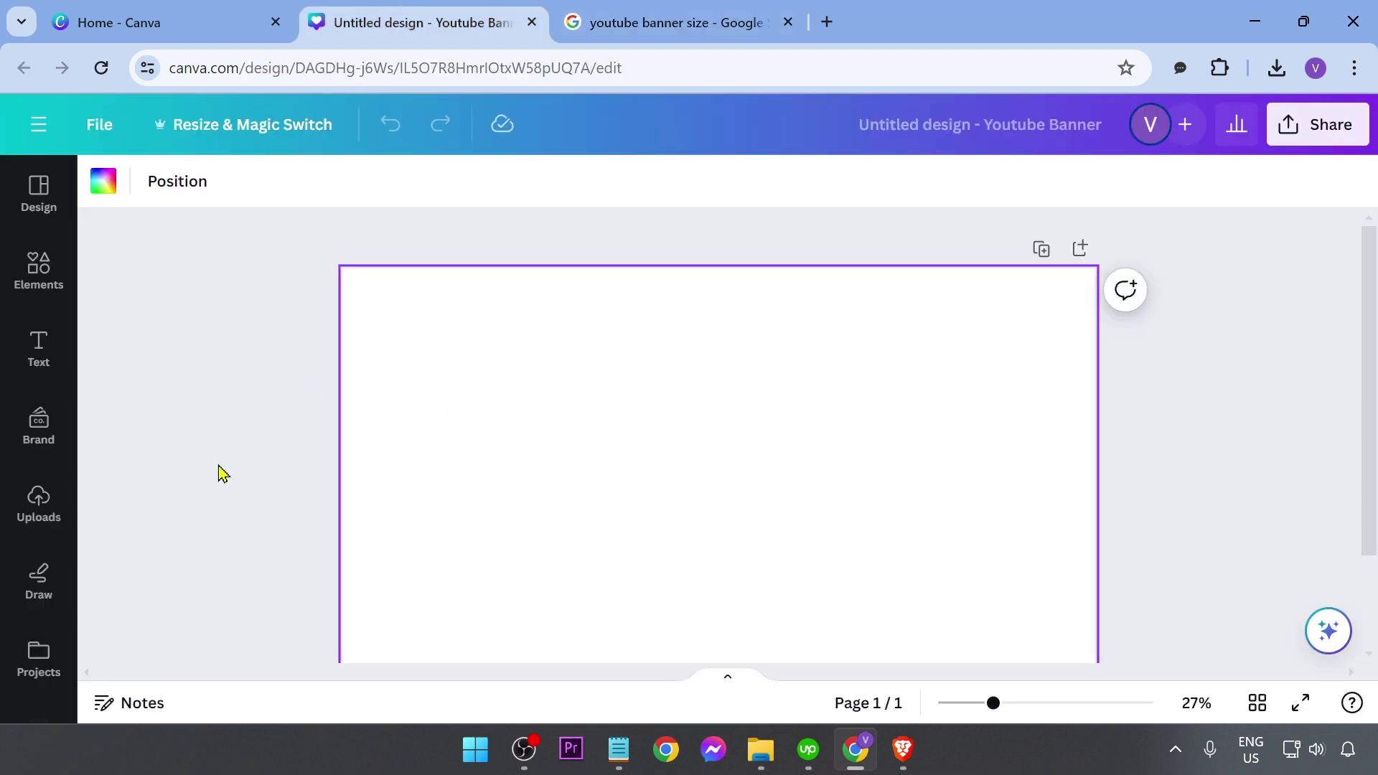
pyautogui.scroll(2, 769, 548)
pyautogui.moveTo(769, 548); pyautogui.dragTo(674, 486)
pyautogui.scroll(-2, 910, 509)
pyautogui.moveTo(907, 479); pyautogui.dragTo(1094, 582)
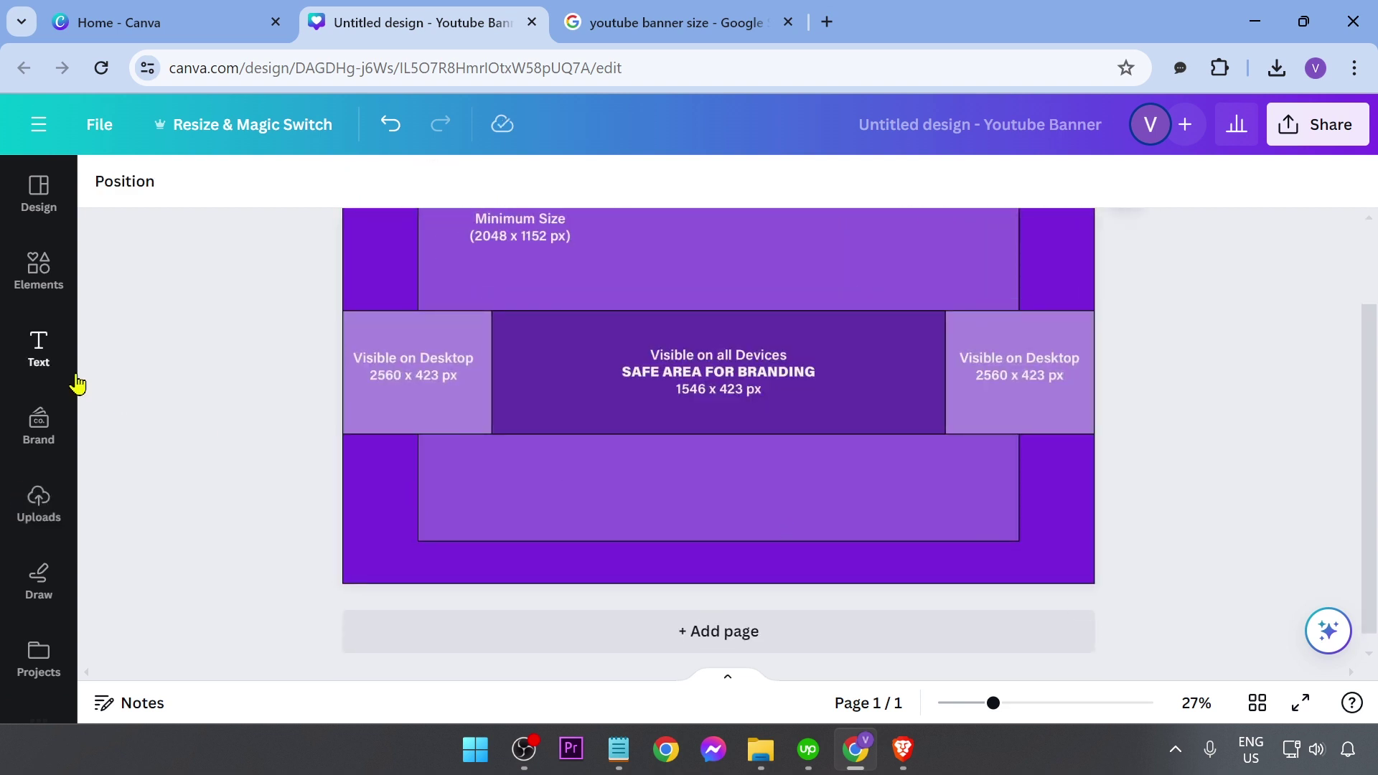
# Add a line from Elements and extend it across the banner's full width
pyautogui.click(39, 273)
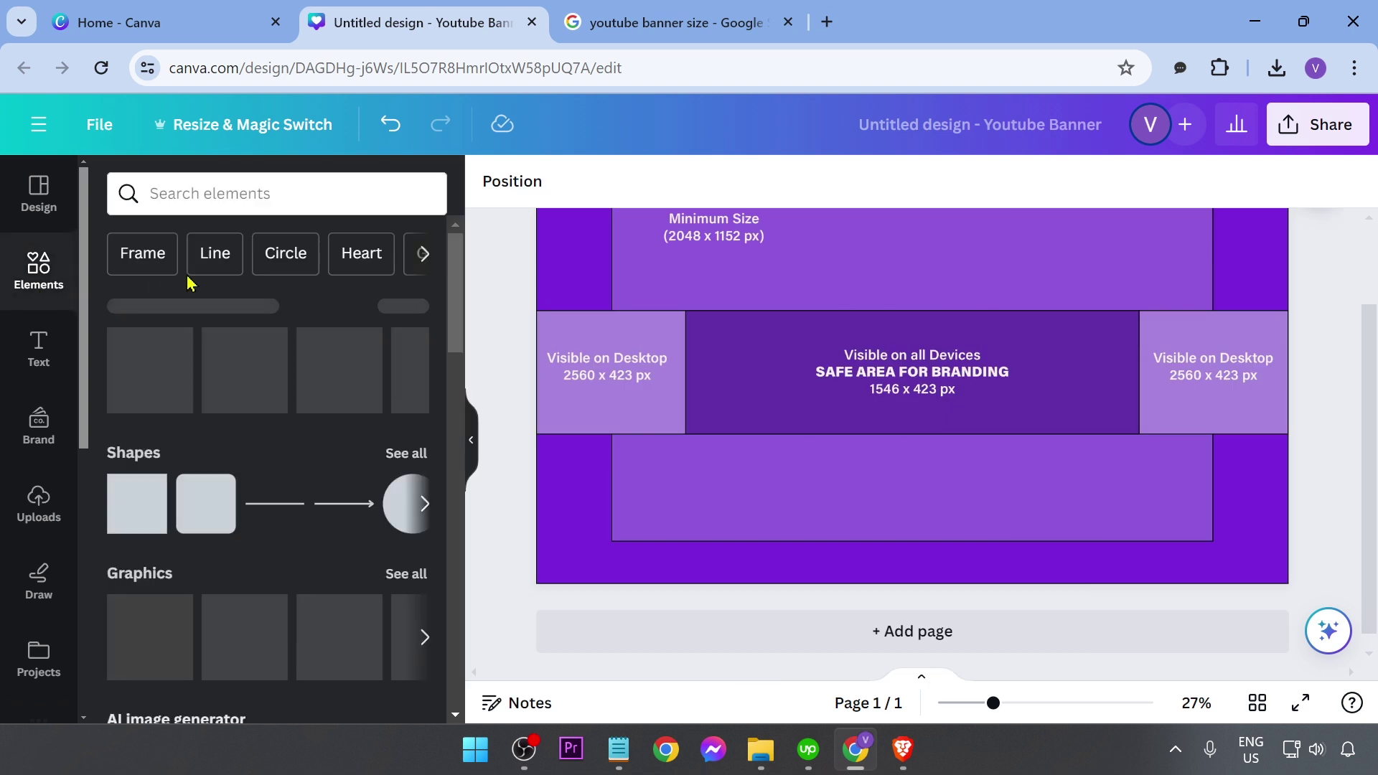
pyautogui.click(275, 506)
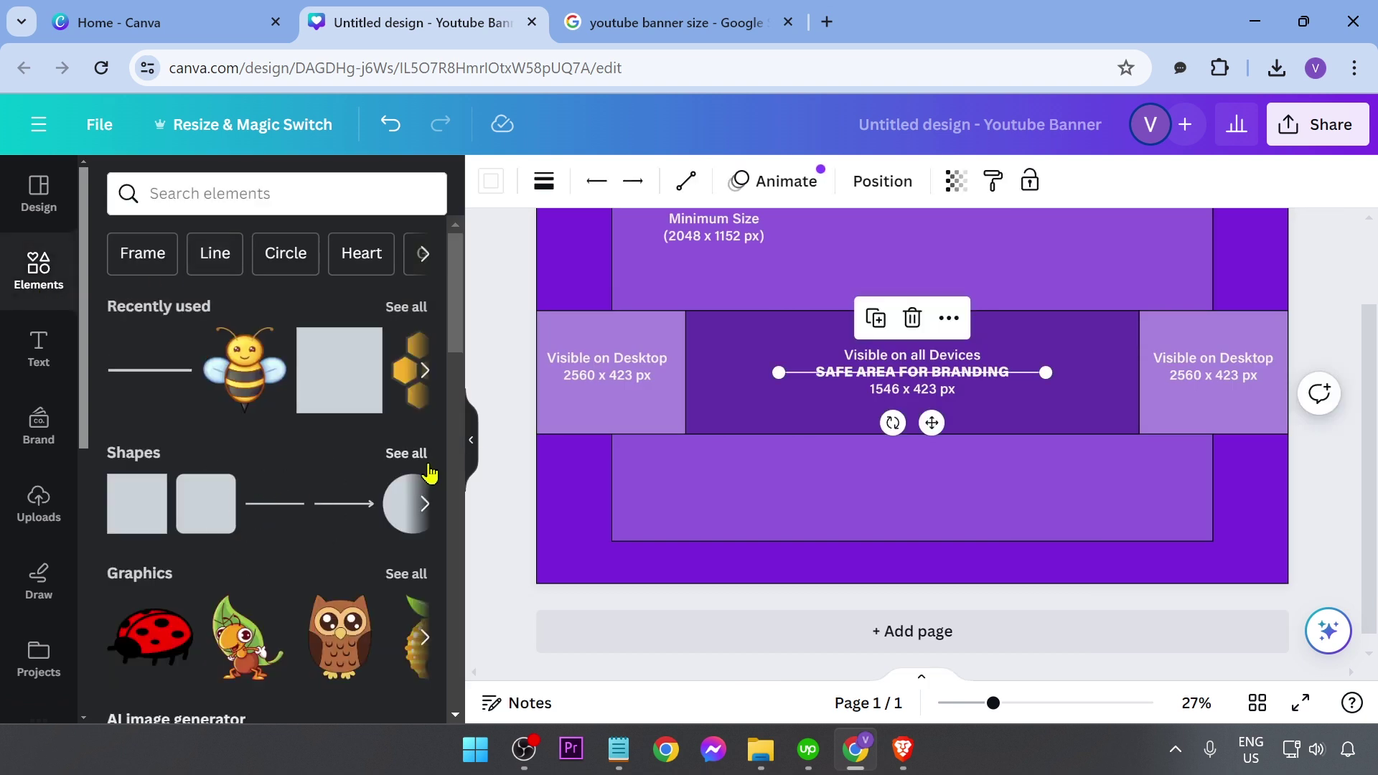
pyautogui.click(471, 439)
pyautogui.moveTo(584, 372); pyautogui.dragTo(342, 373)
pyautogui.moveTo(853, 372); pyautogui.dragTo(1095, 367)
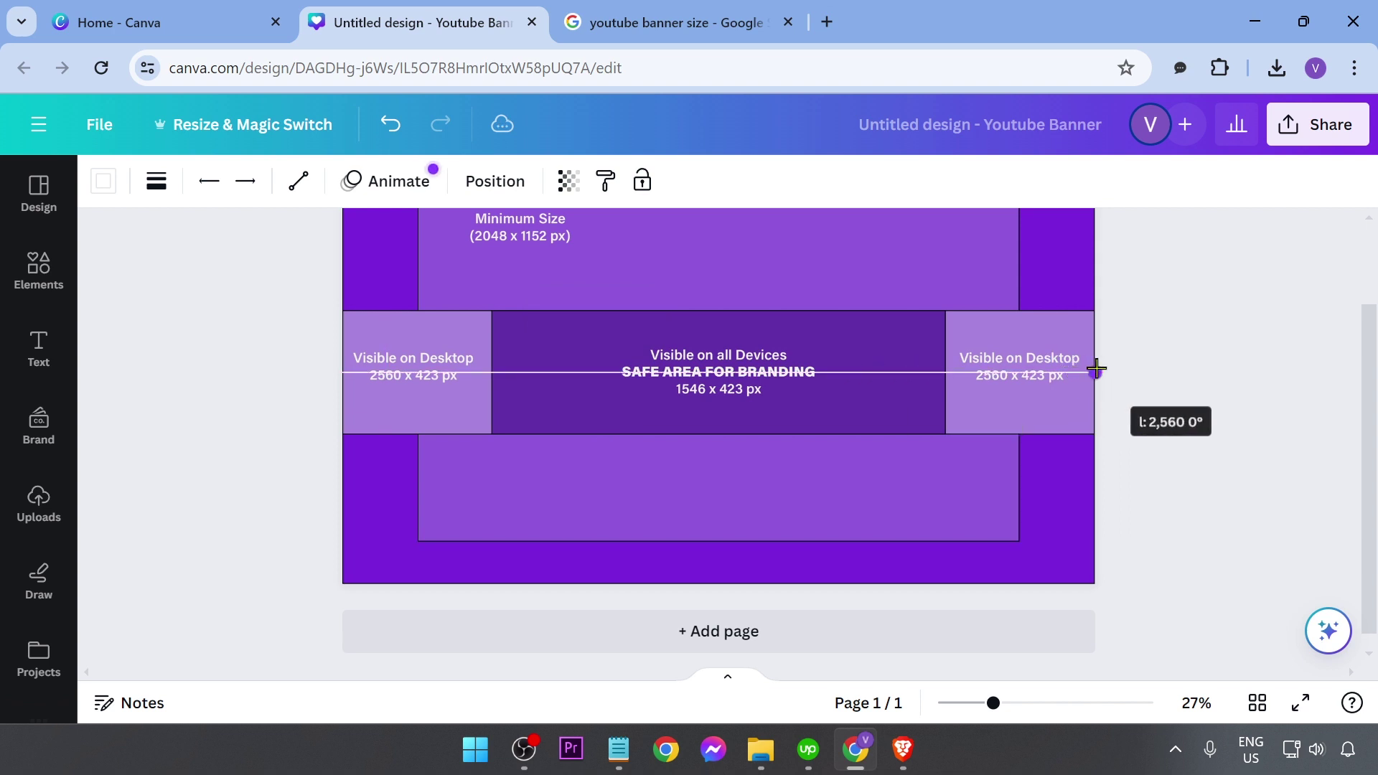
pyautogui.click(1153, 351)
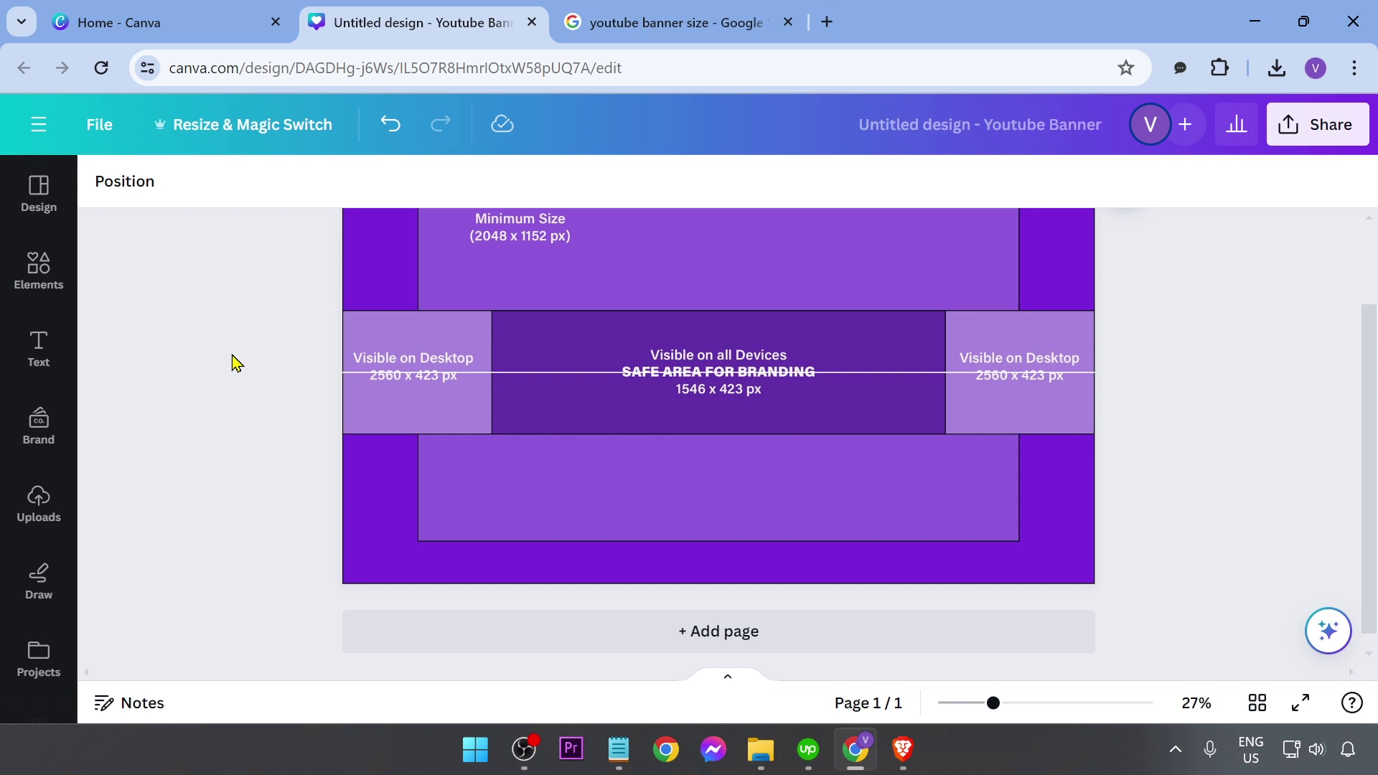
# Add a purple square and stretch it into a full-width rectangle across the safe-area band
pyautogui.click(47, 287)
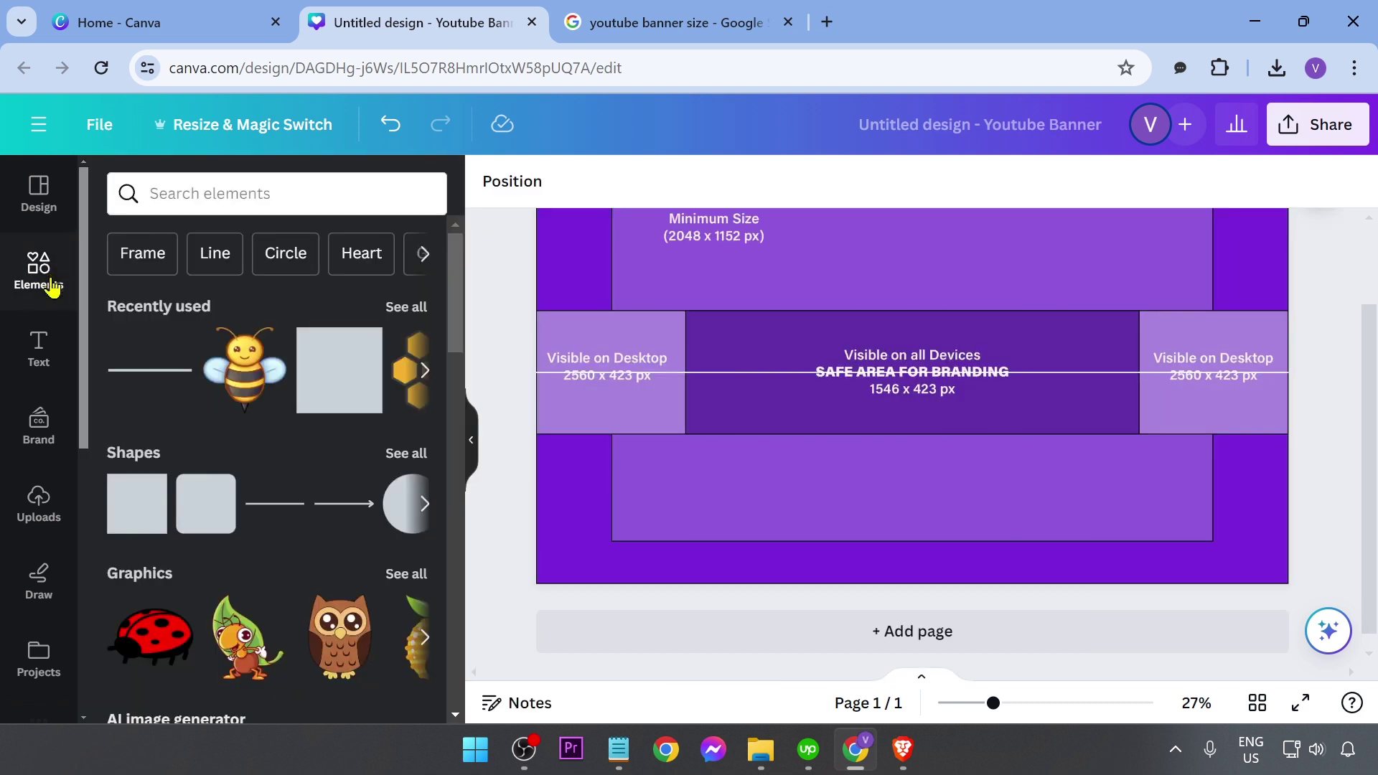
pyautogui.click(323, 385)
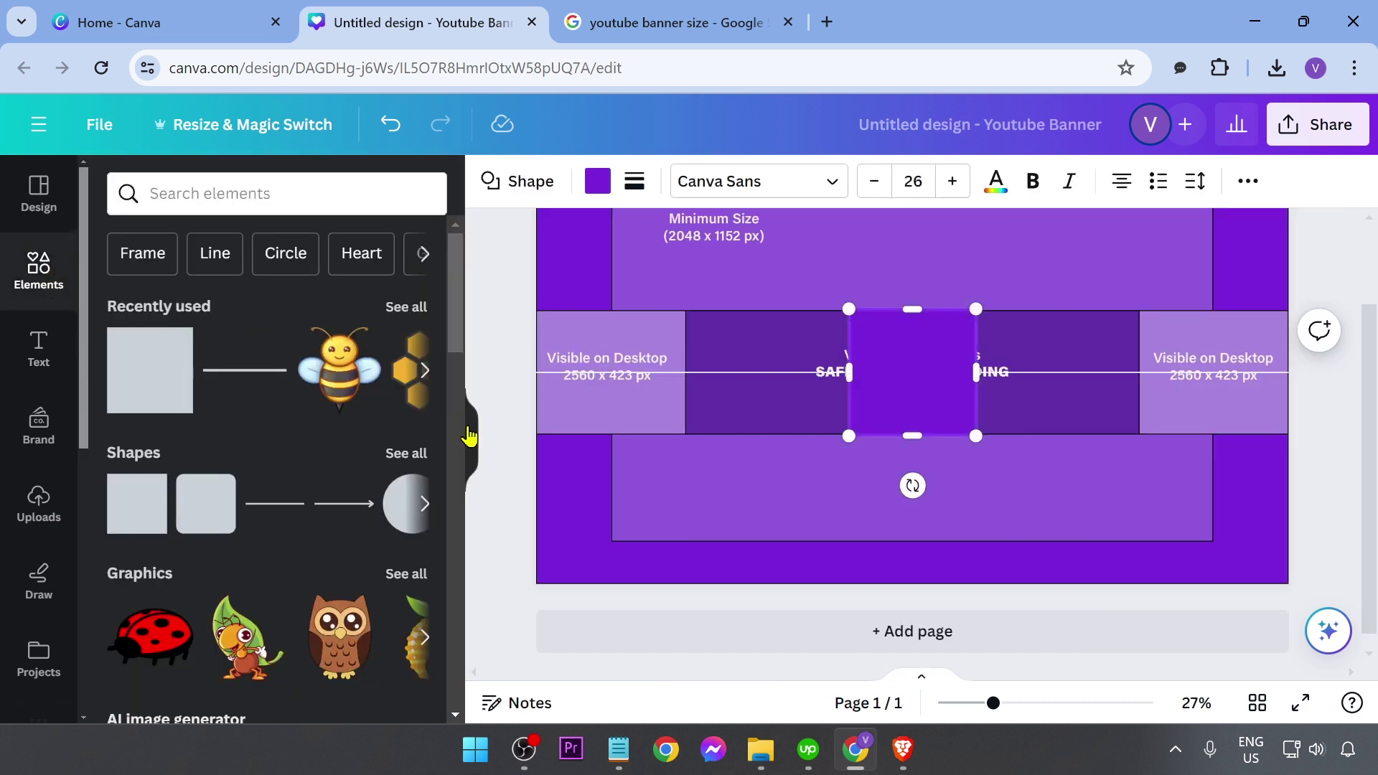
pyautogui.click(470, 436)
pyautogui.scroll(1, 621, 486)
pyautogui.scroll(4, 859, 600)
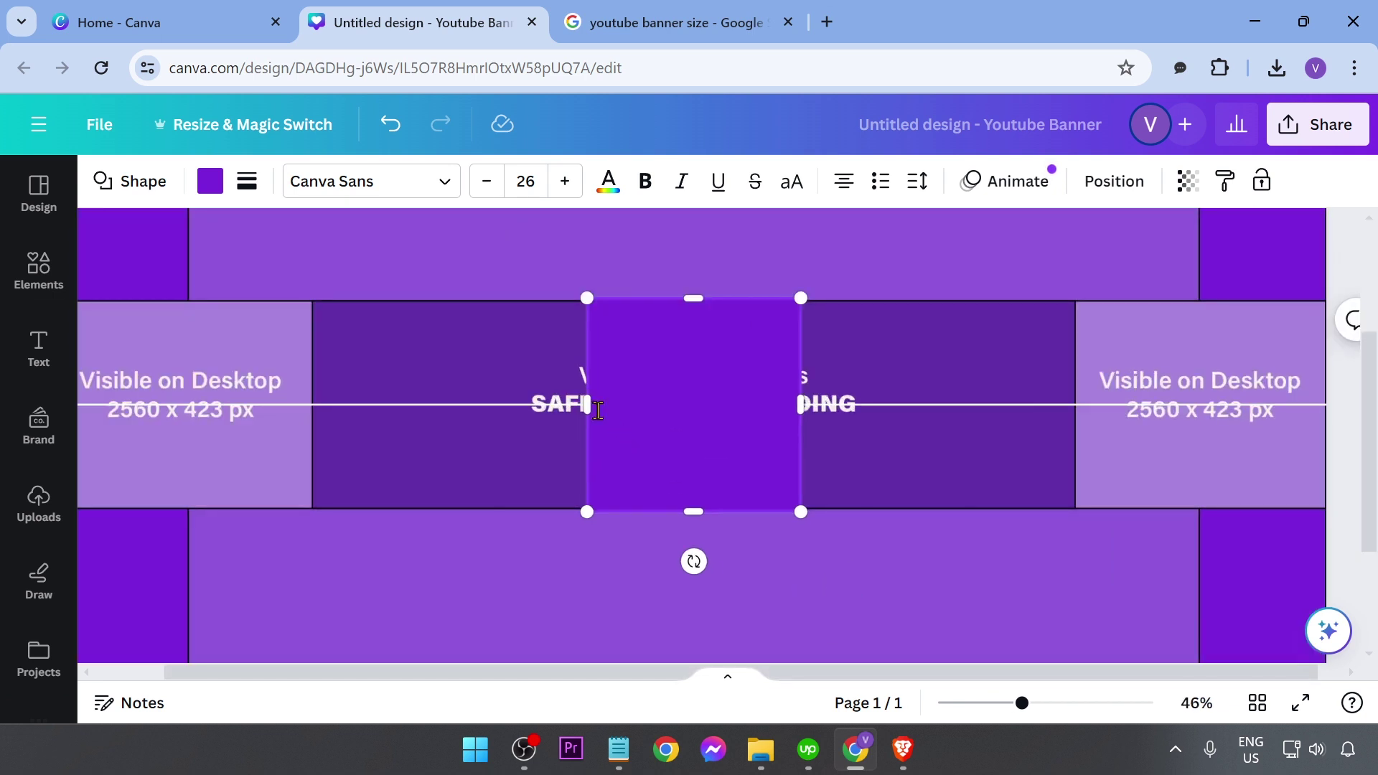
pyautogui.moveTo(588, 406); pyautogui.dragTo(311, 406)
pyautogui.moveTo(801, 406); pyautogui.dragTo(1073, 406)
pyautogui.moveTo(693, 510); pyautogui.dragTo(697, 406)
pyautogui.moveTo(697, 295); pyautogui.dragTo(696, 300)
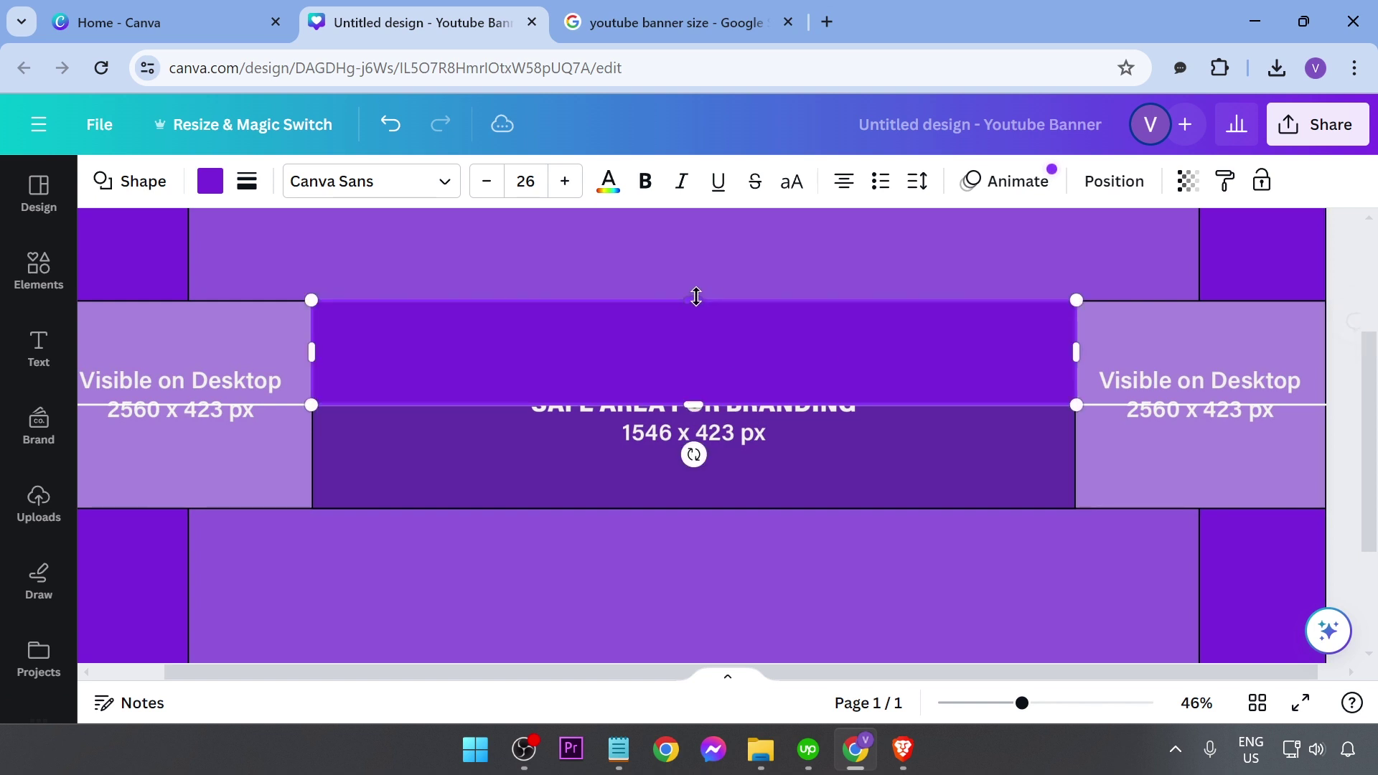
pyautogui.click(338, 498)
# Duplicate the purple rectangle and move the copy into the band's lower half
pyautogui.click(459, 368)
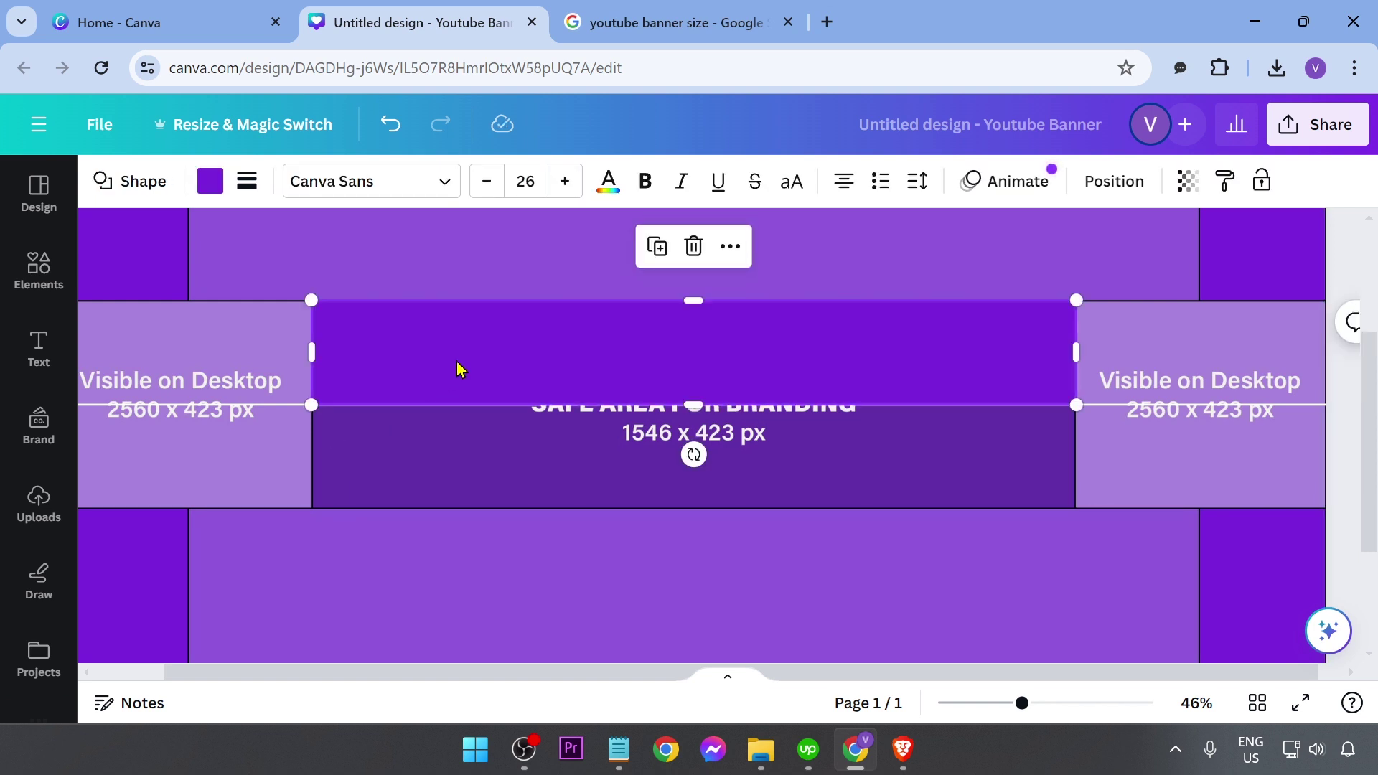
pyautogui.hotkey('ctrl', 'd')
pyautogui.moveTo(551, 375); pyautogui.dragTo(539, 471)
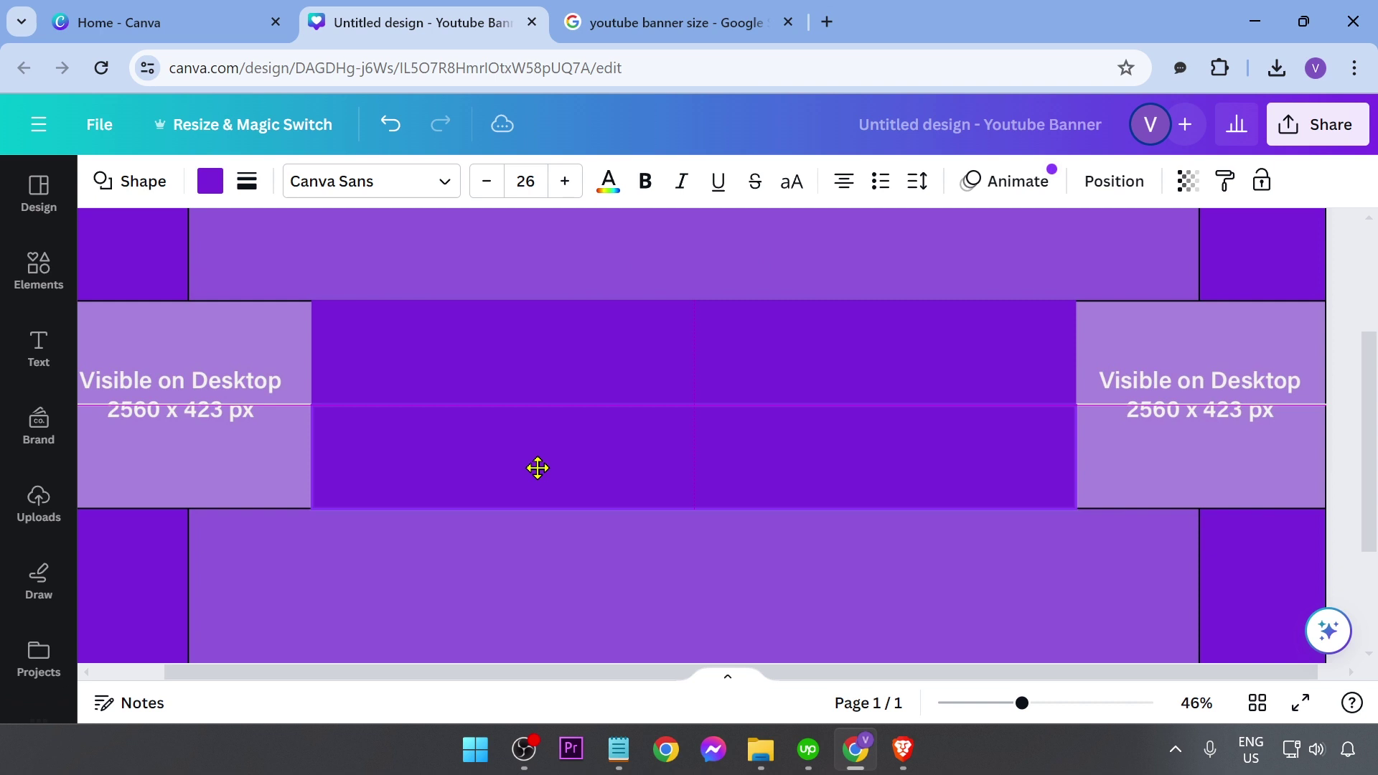
pyautogui.click(431, 551)
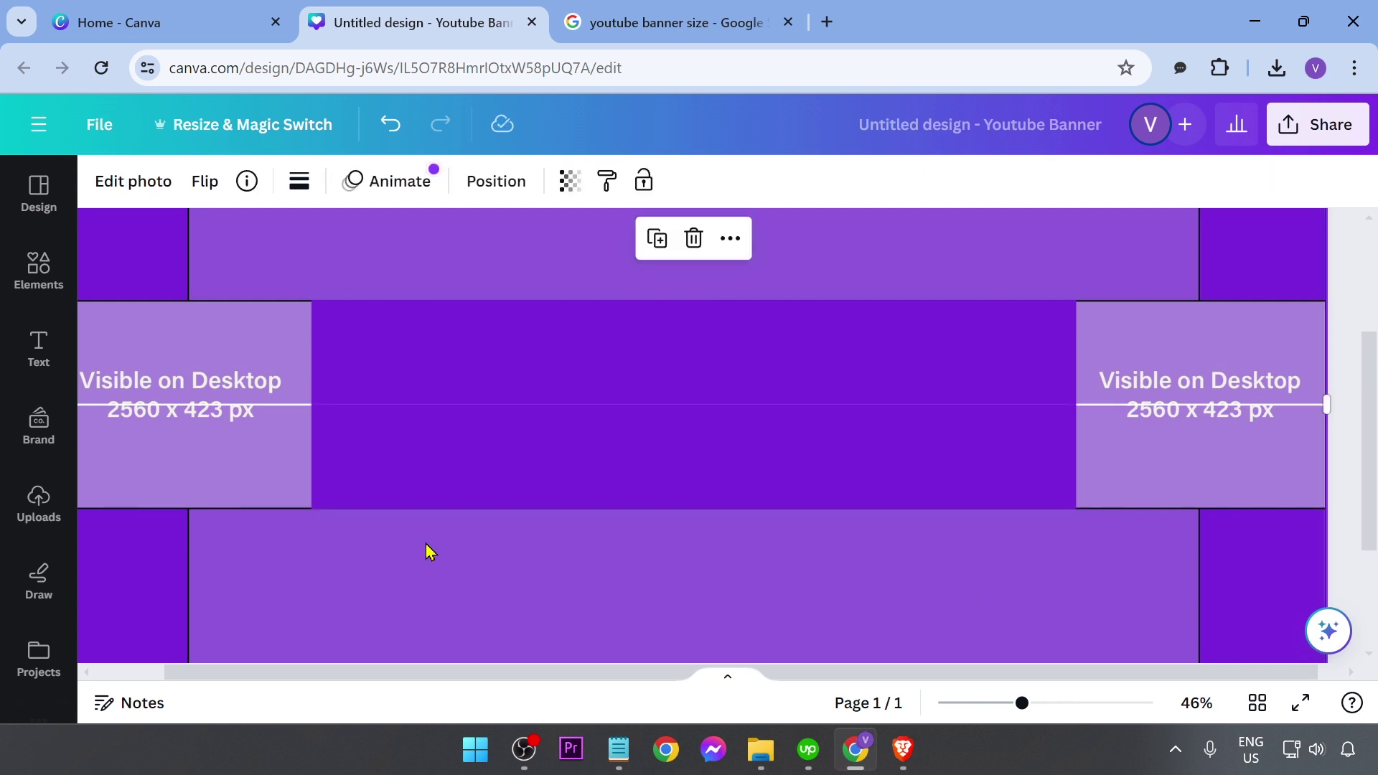
pyautogui.keyDown('ctrl'); pyautogui.scroll(-3, 428, 551); pyautogui.keyUp('ctrl')
pyautogui.scroll(-2, 387, 450)
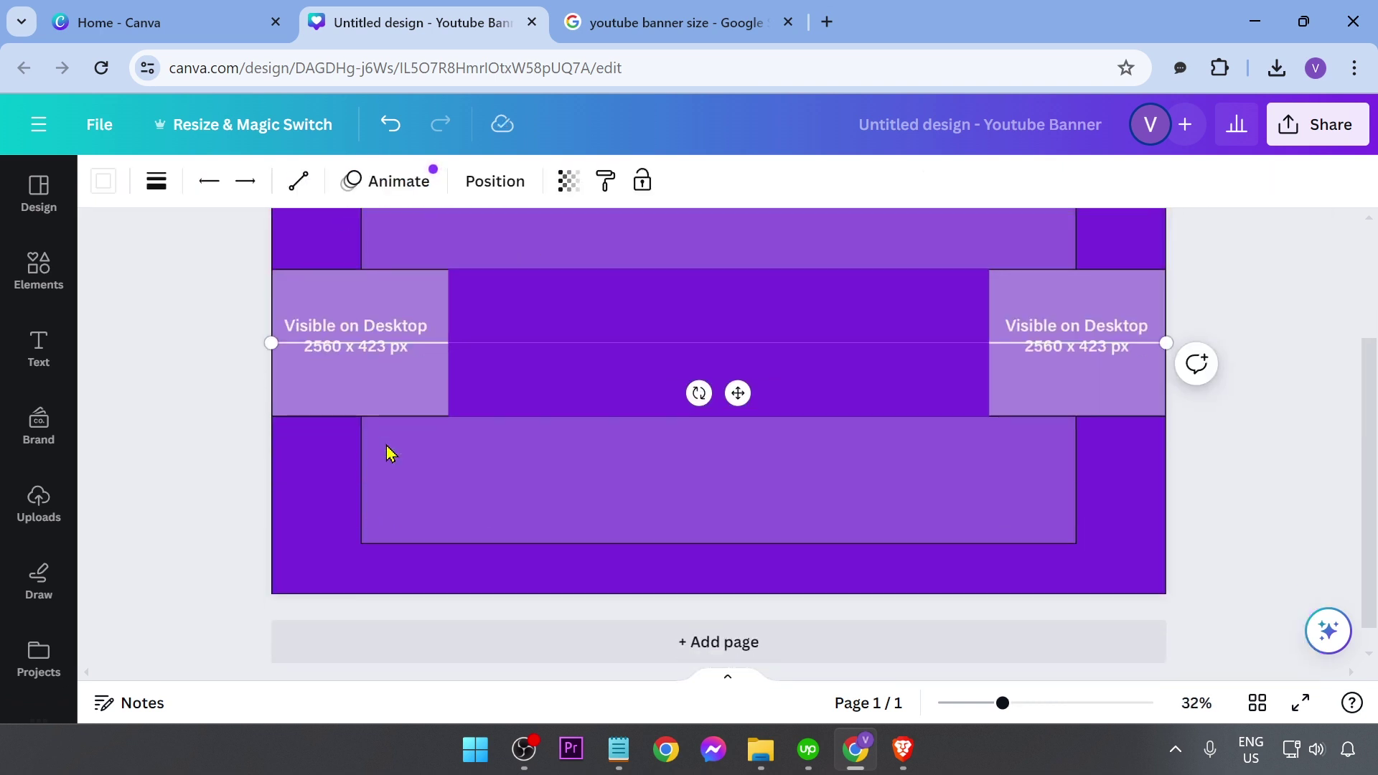
pyautogui.keyDown('ctrl'); pyautogui.scroll(1, 459, 427); pyautogui.keyUp('ctrl')
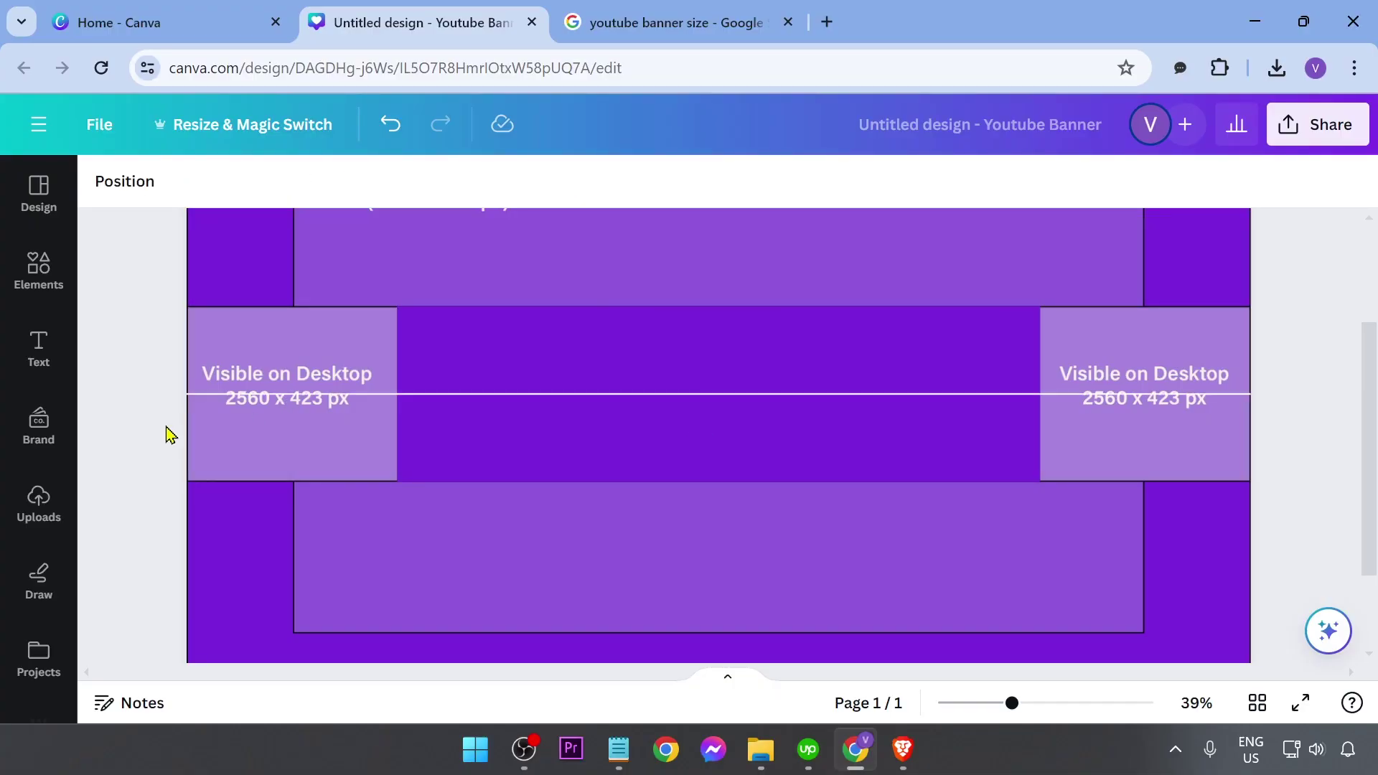
pyautogui.click(670, 477)
pyautogui.click(151, 532)
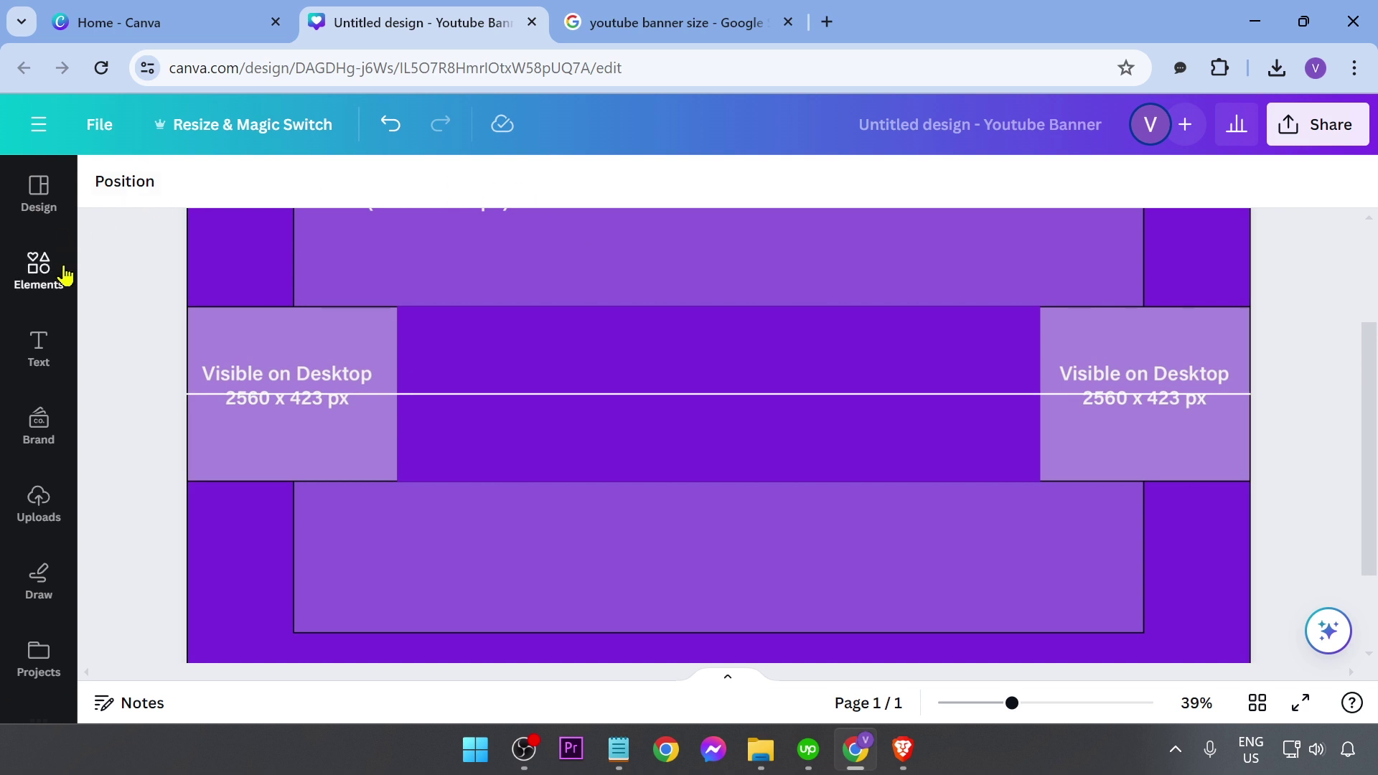
# Search Elements for 'bee' and add the blue-winged cartoon bee graphic
pyautogui.click(38, 269)
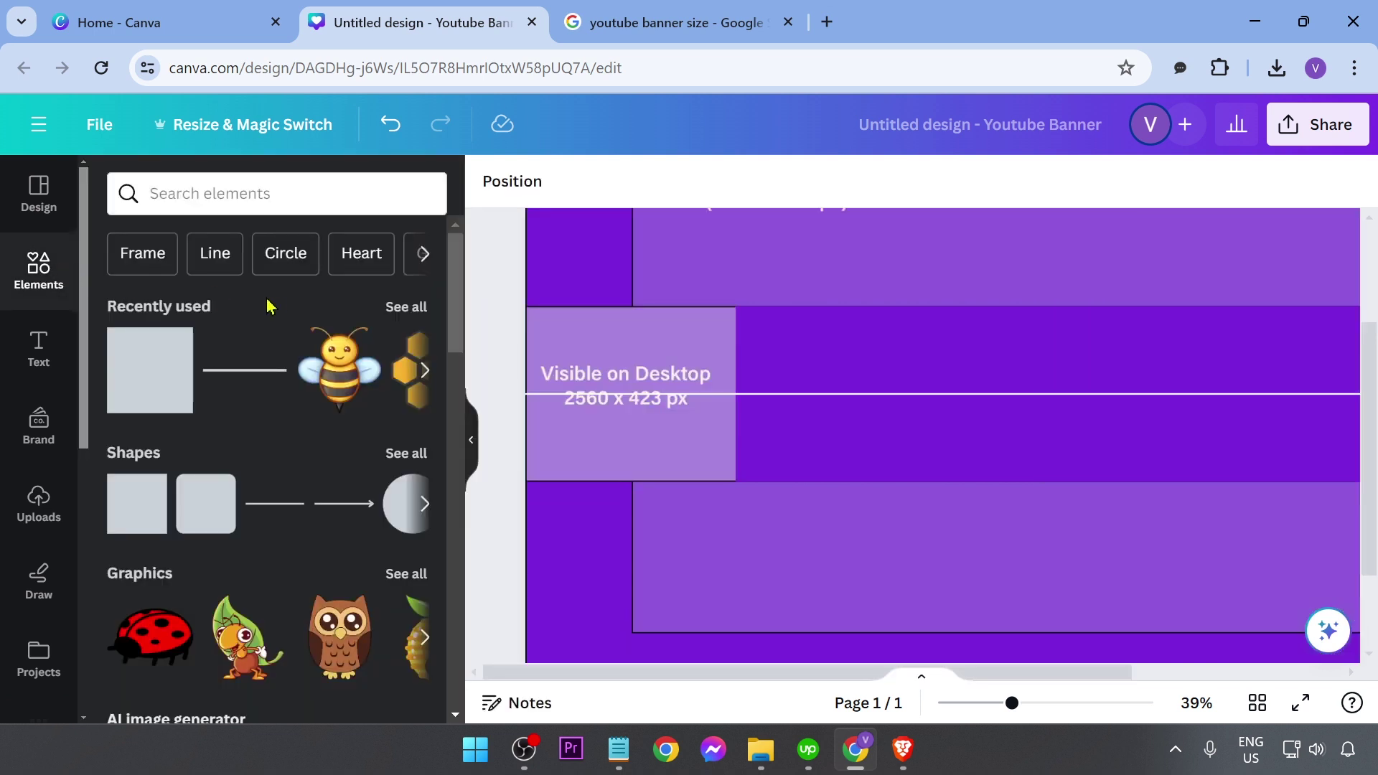
pyautogui.click(248, 187)
pyautogui.write('bee')
pyautogui.press('Return')
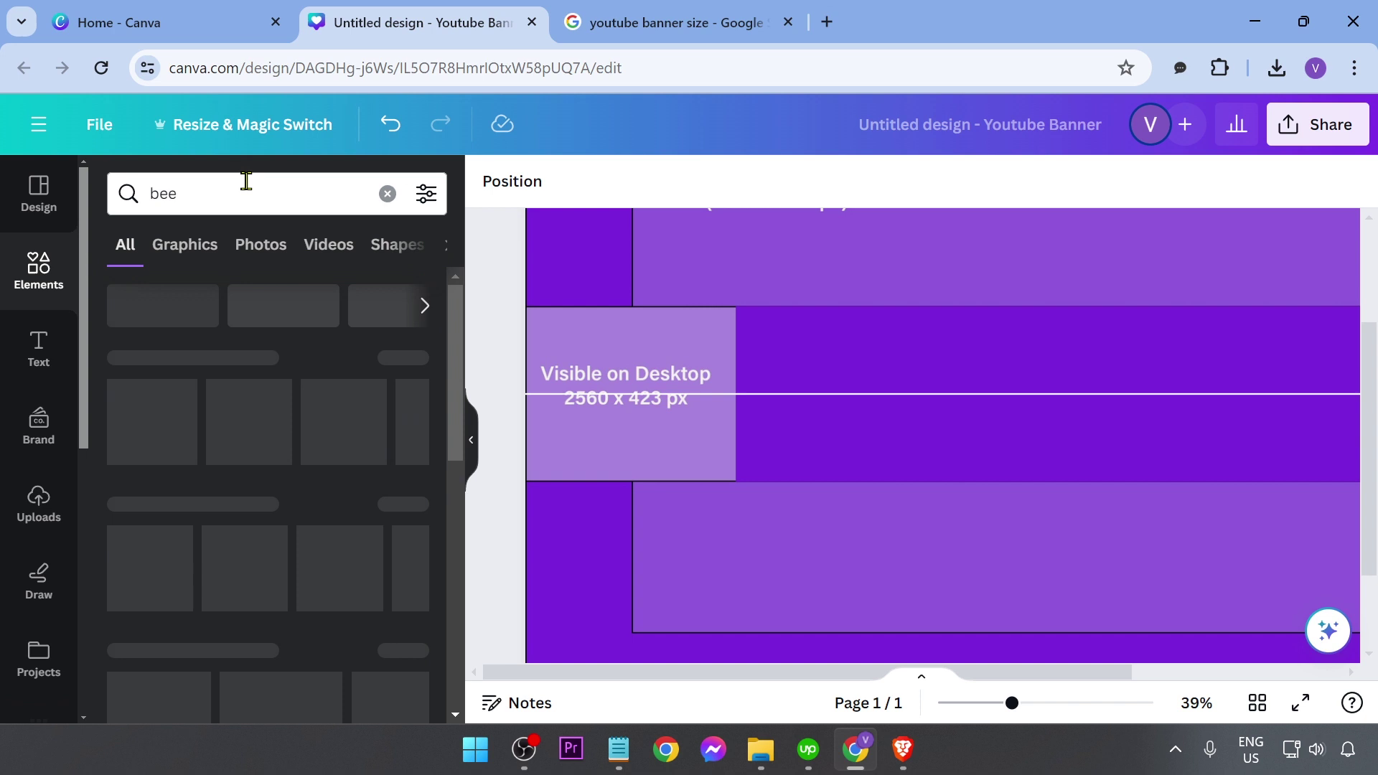
pyautogui.scroll(-5, 415, 369)
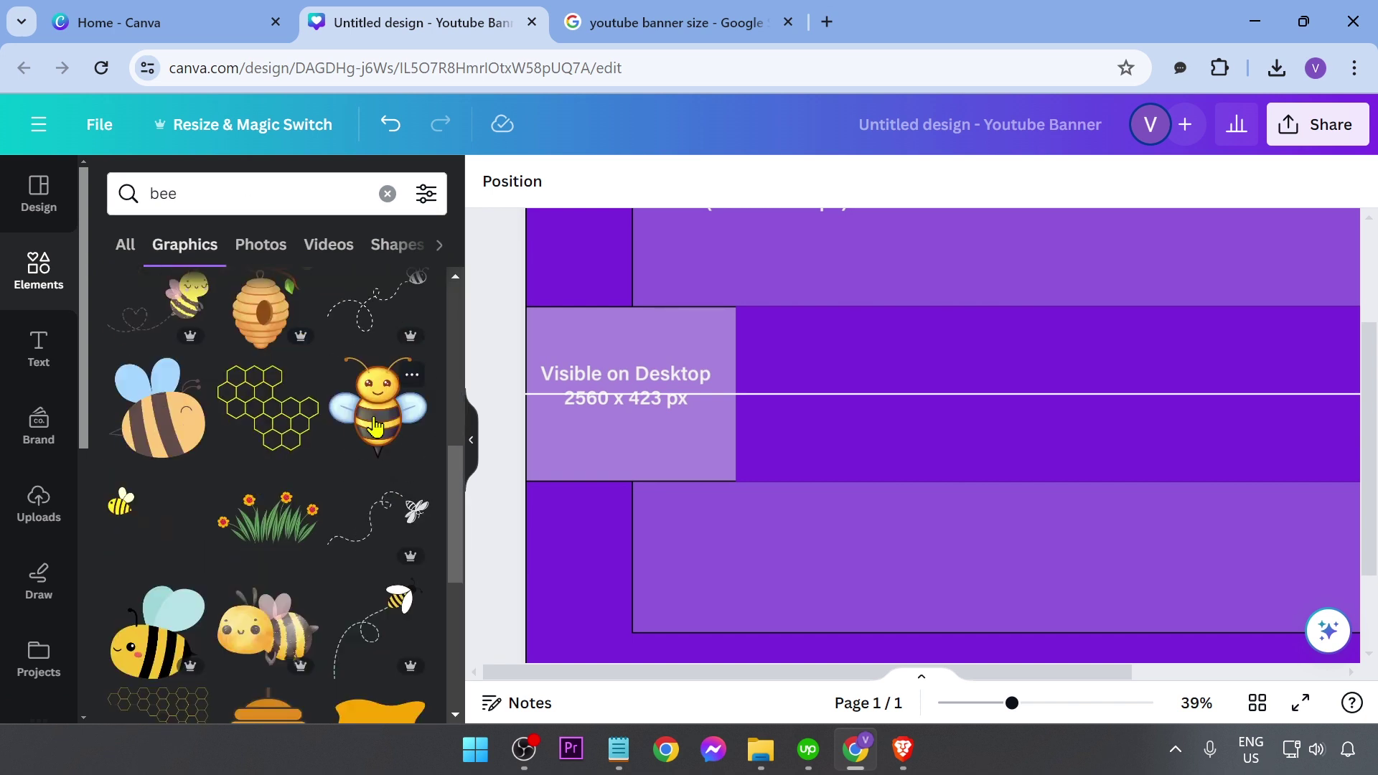
pyautogui.click(378, 405)
pyautogui.click(471, 435)
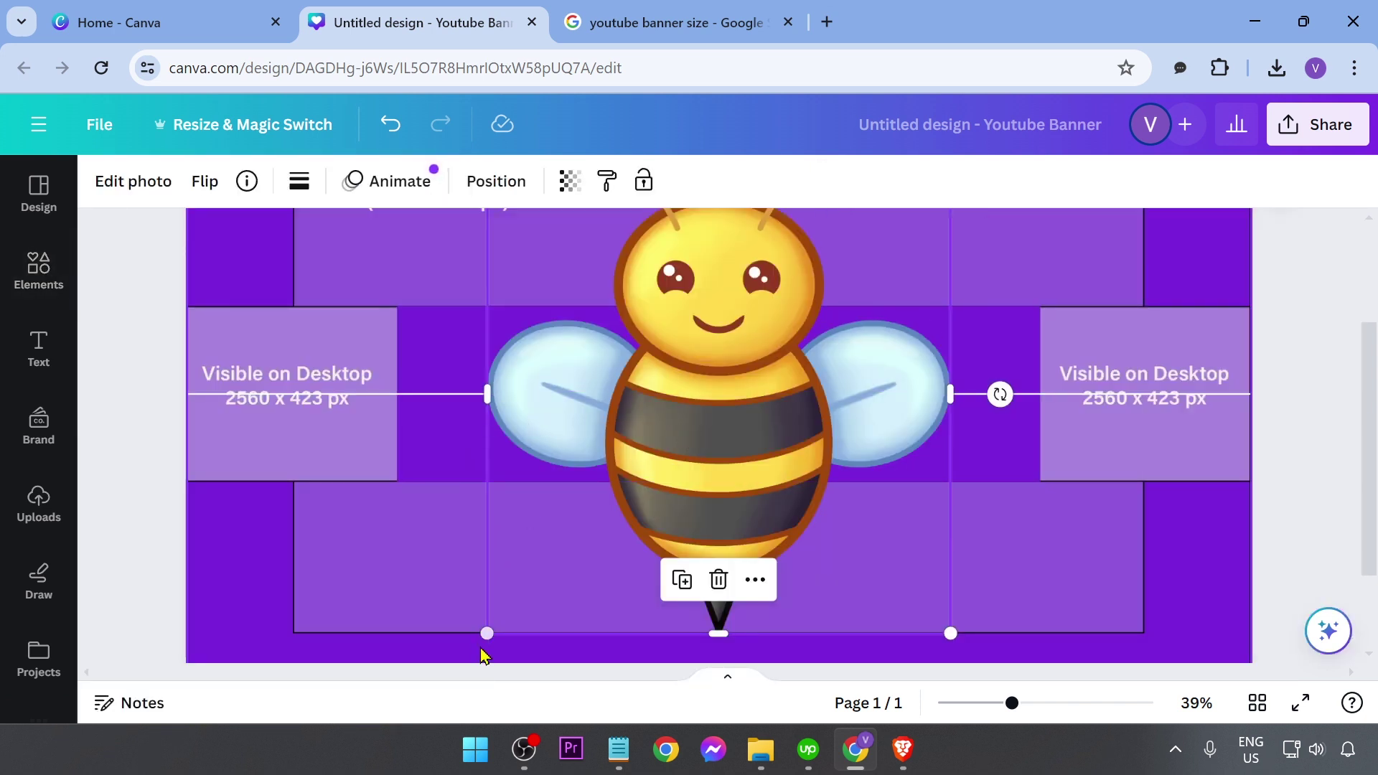
# Shrink the bee and position it at the left of the central band
pyautogui.moveTo(488, 630); pyautogui.dragTo(871, 367)
pyautogui.moveTo(879, 266); pyautogui.dragTo(519, 422)
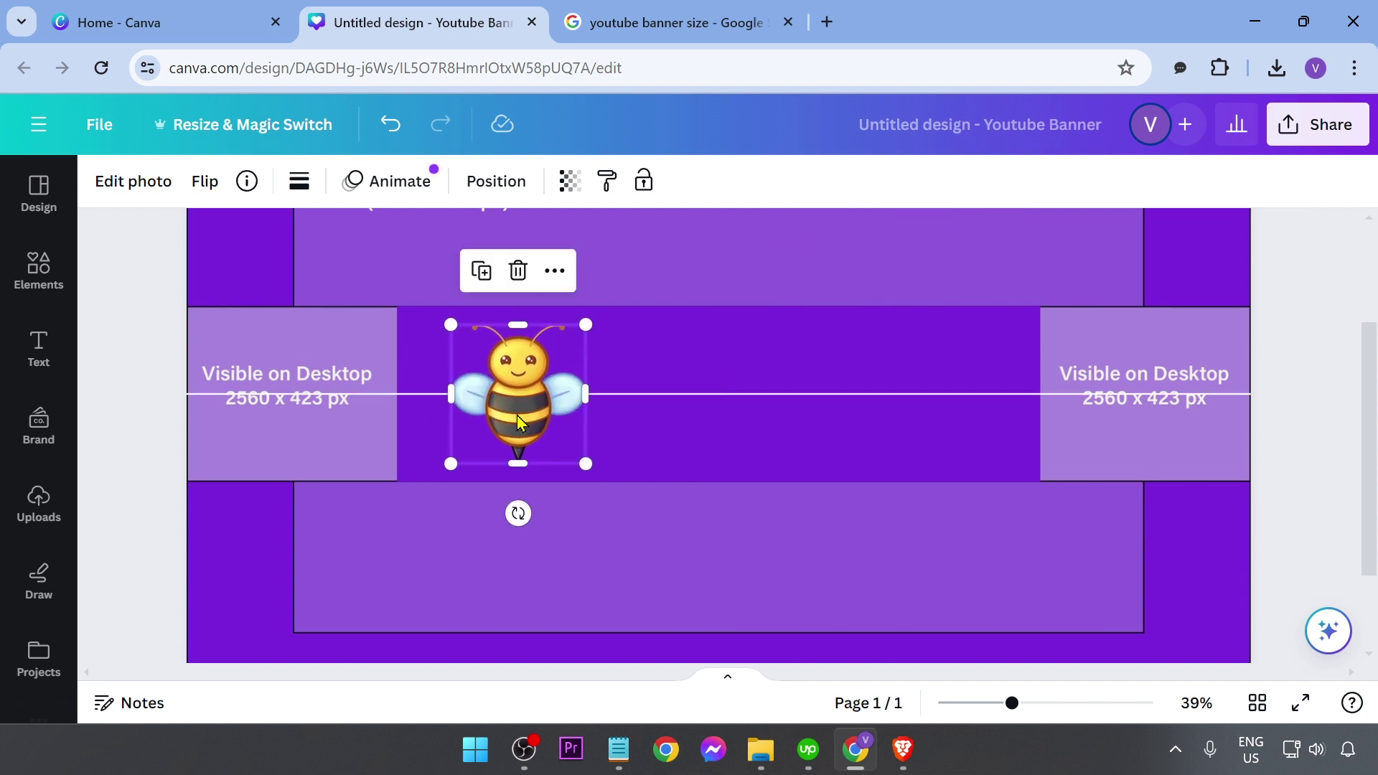
pyautogui.moveTo(584, 461); pyautogui.dragTo(571, 451)
pyautogui.moveTo(534, 399); pyautogui.dragTo(538, 404)
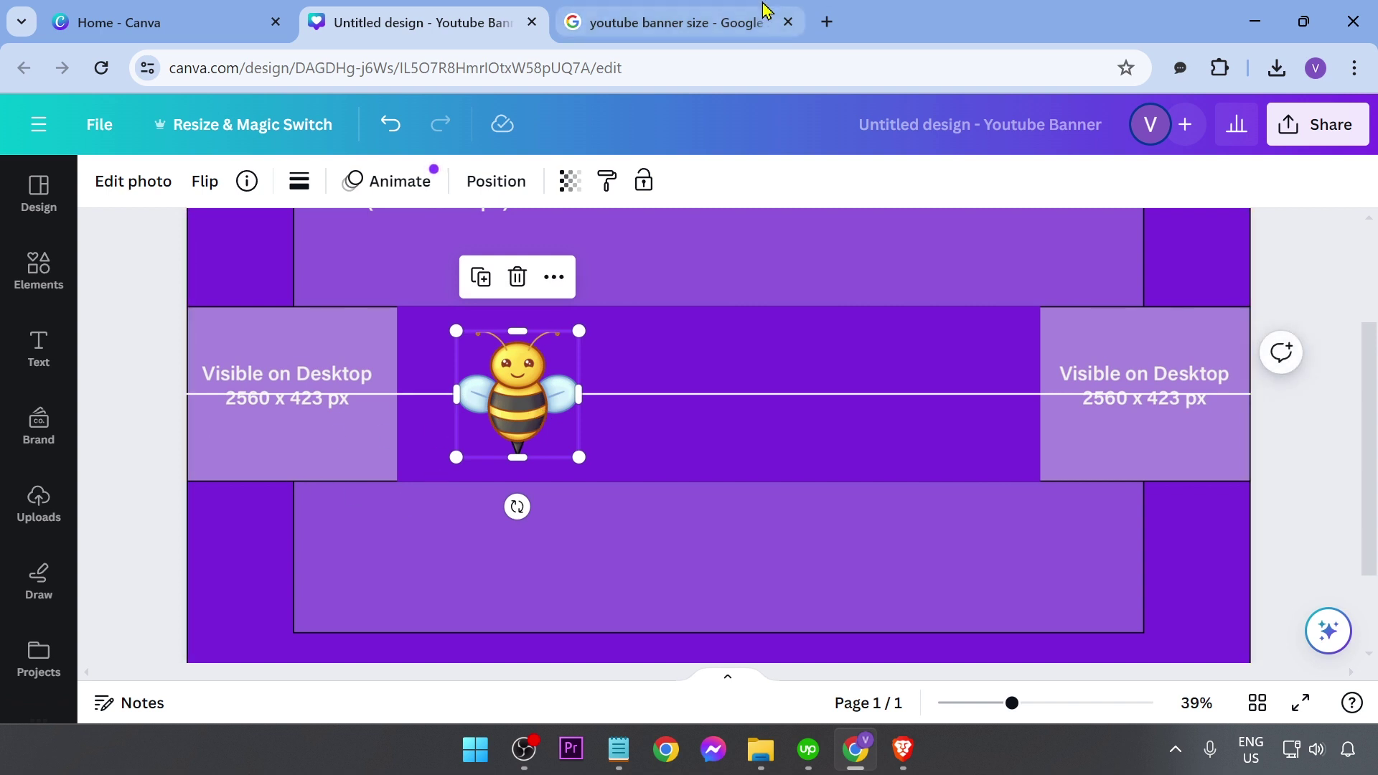
# Search Google for 'honey bee color palette' in a new tab and show the image results
pyautogui.hotkey('ctrl', 't')
pyautogui.write('hon')
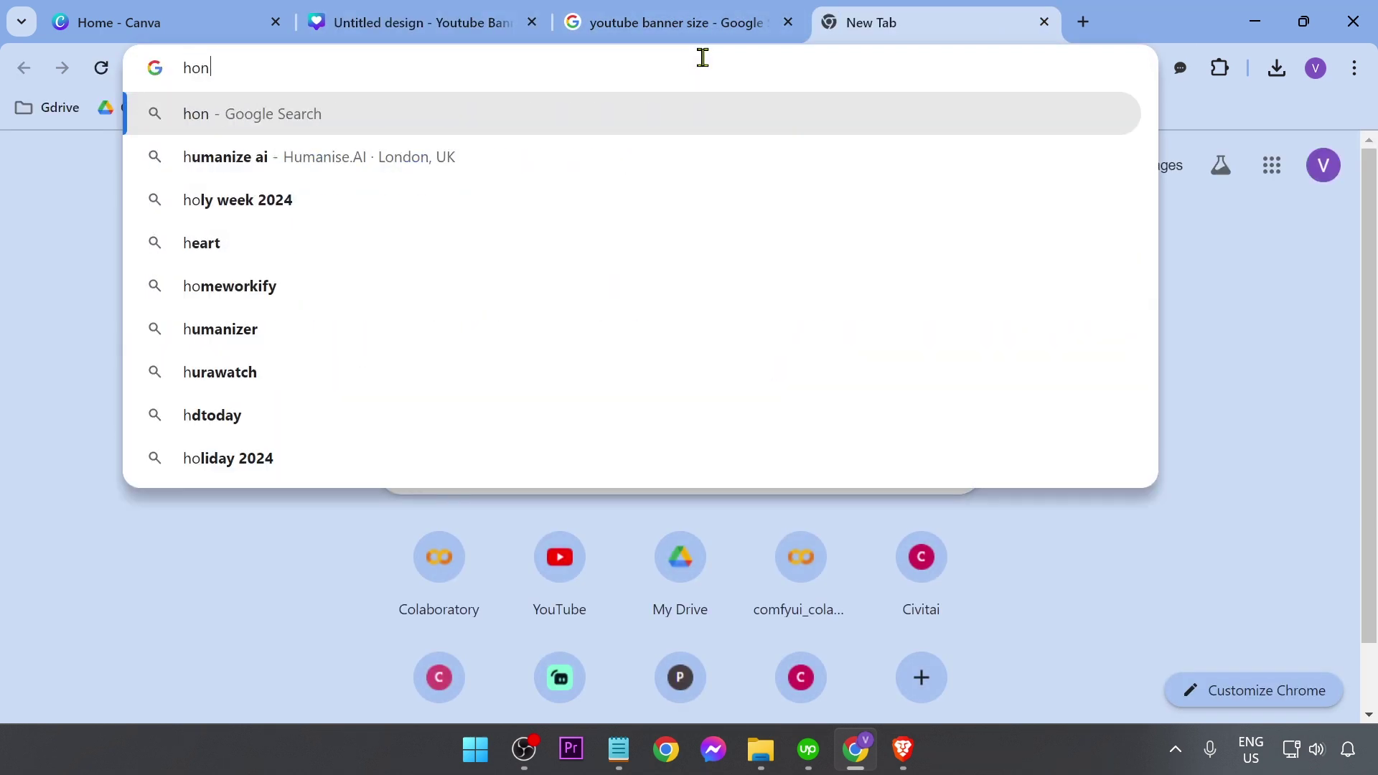
pyautogui.write('ey bee color ')
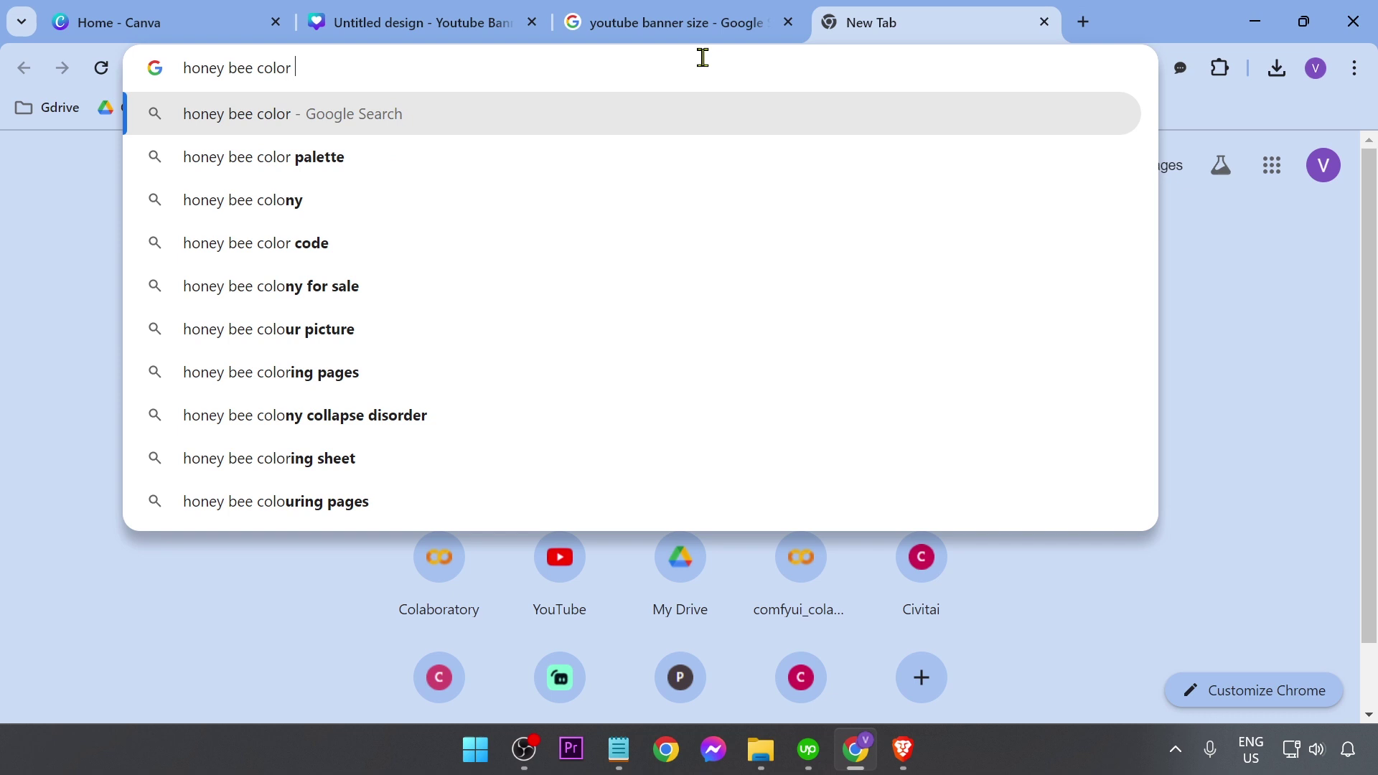
pyautogui.write('palette')
pyautogui.press('Return')
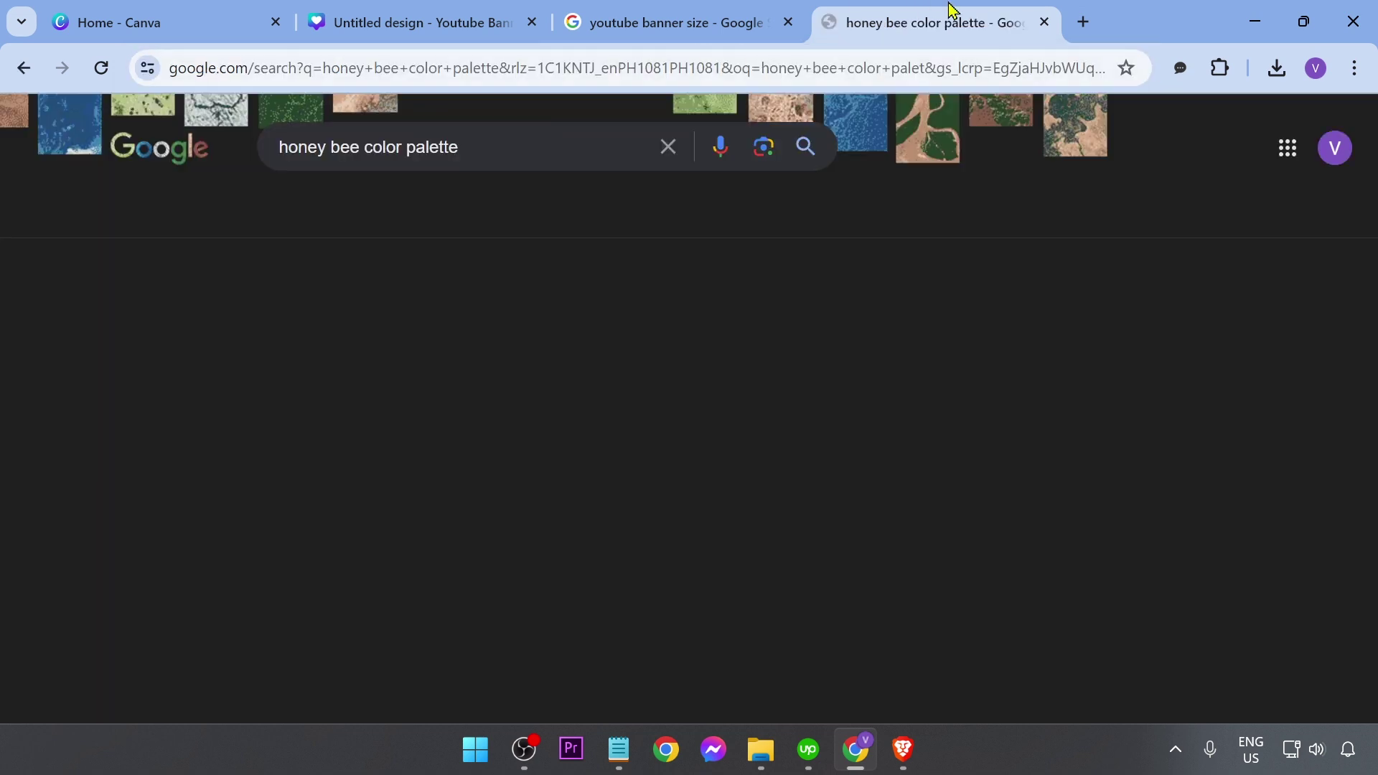
pyautogui.moveTo(951, 9); pyautogui.dragTo(637, 21)
pyautogui.click(189, 214)
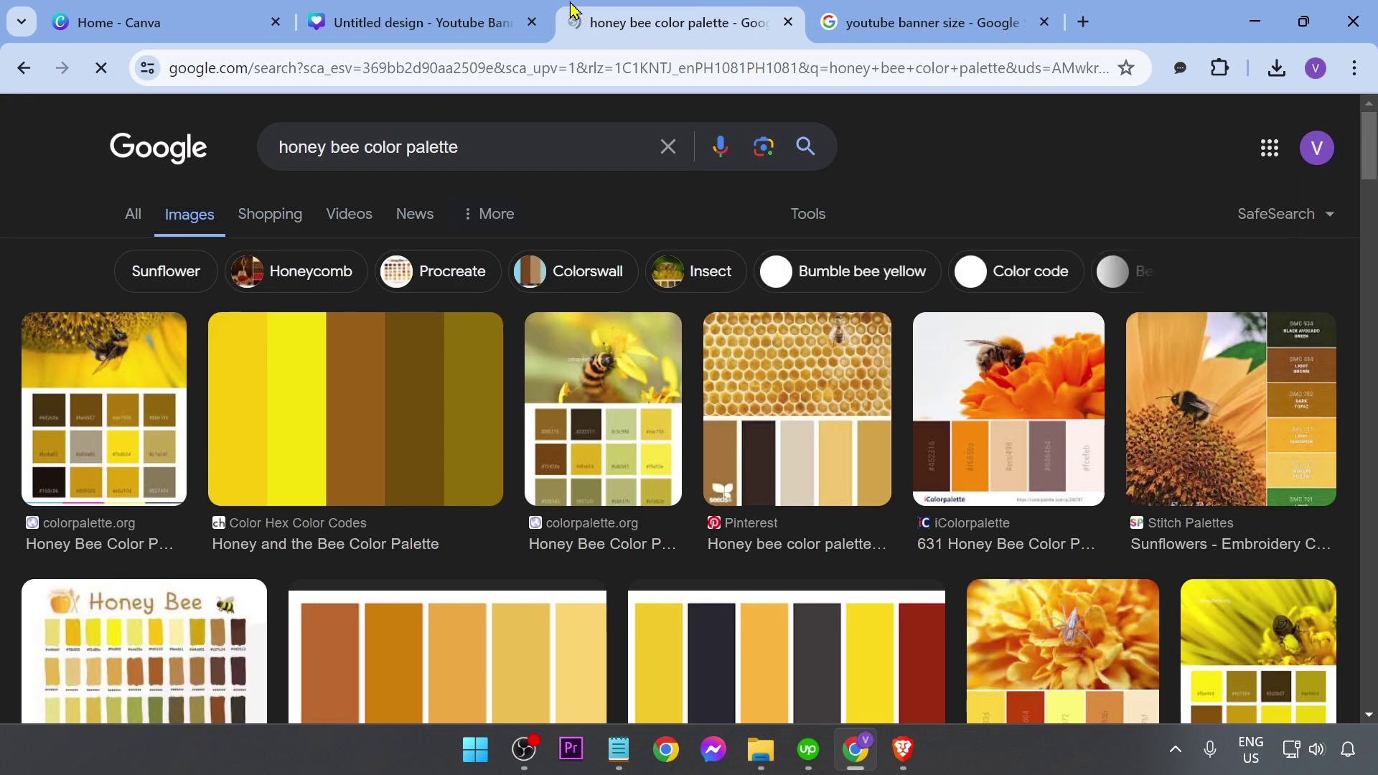
# Copy the Pinterest honey bee colour palette image and go back to the banner design
pyautogui.scroll(-3, 861, 356)
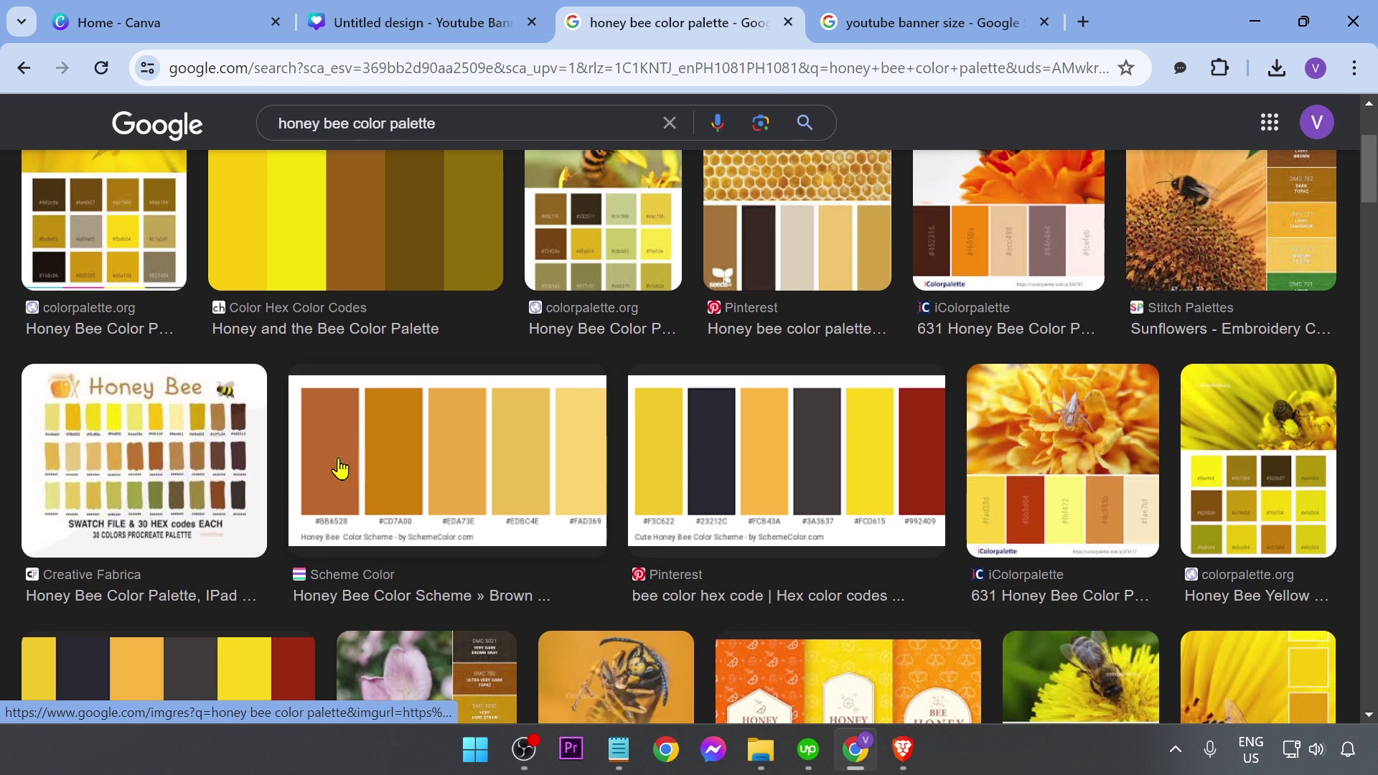
pyautogui.click(741, 460)
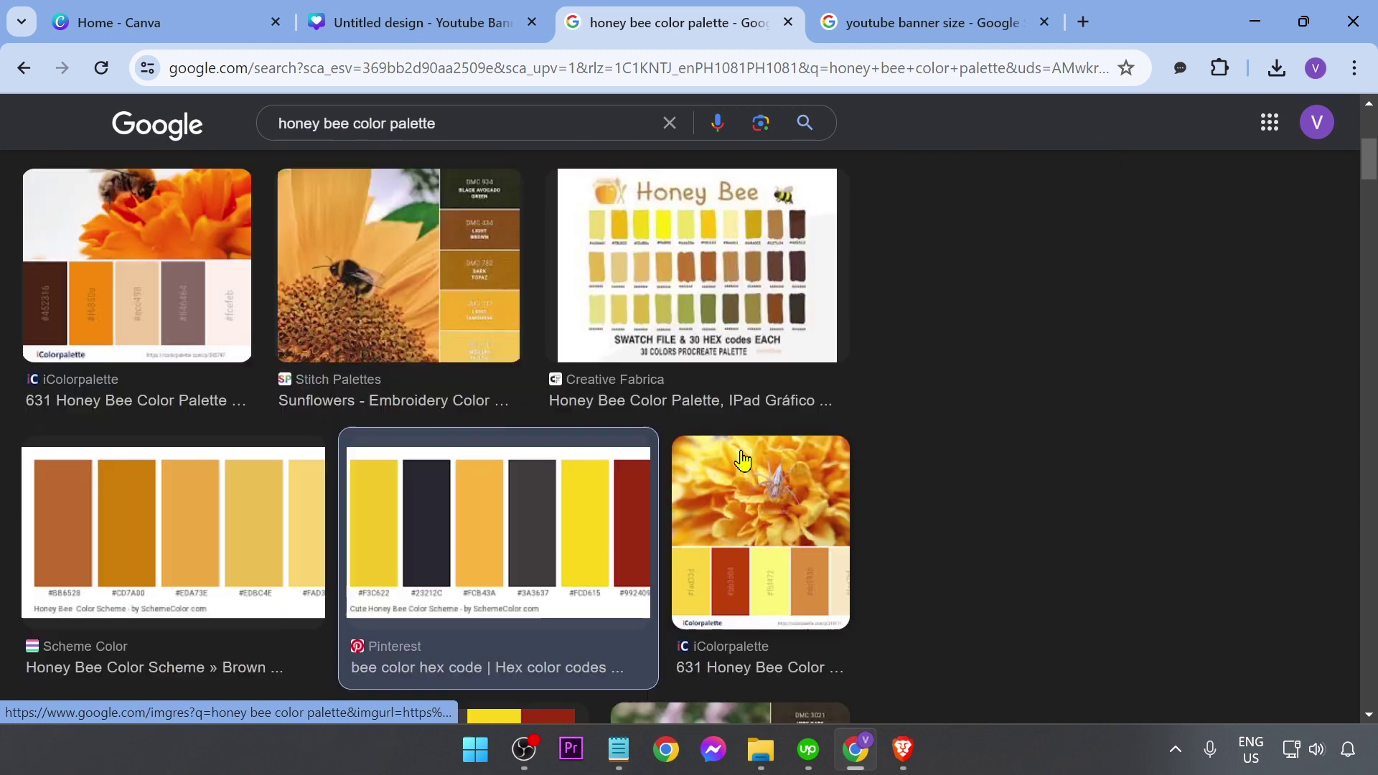
pyautogui.scroll(-4, 471, 507)
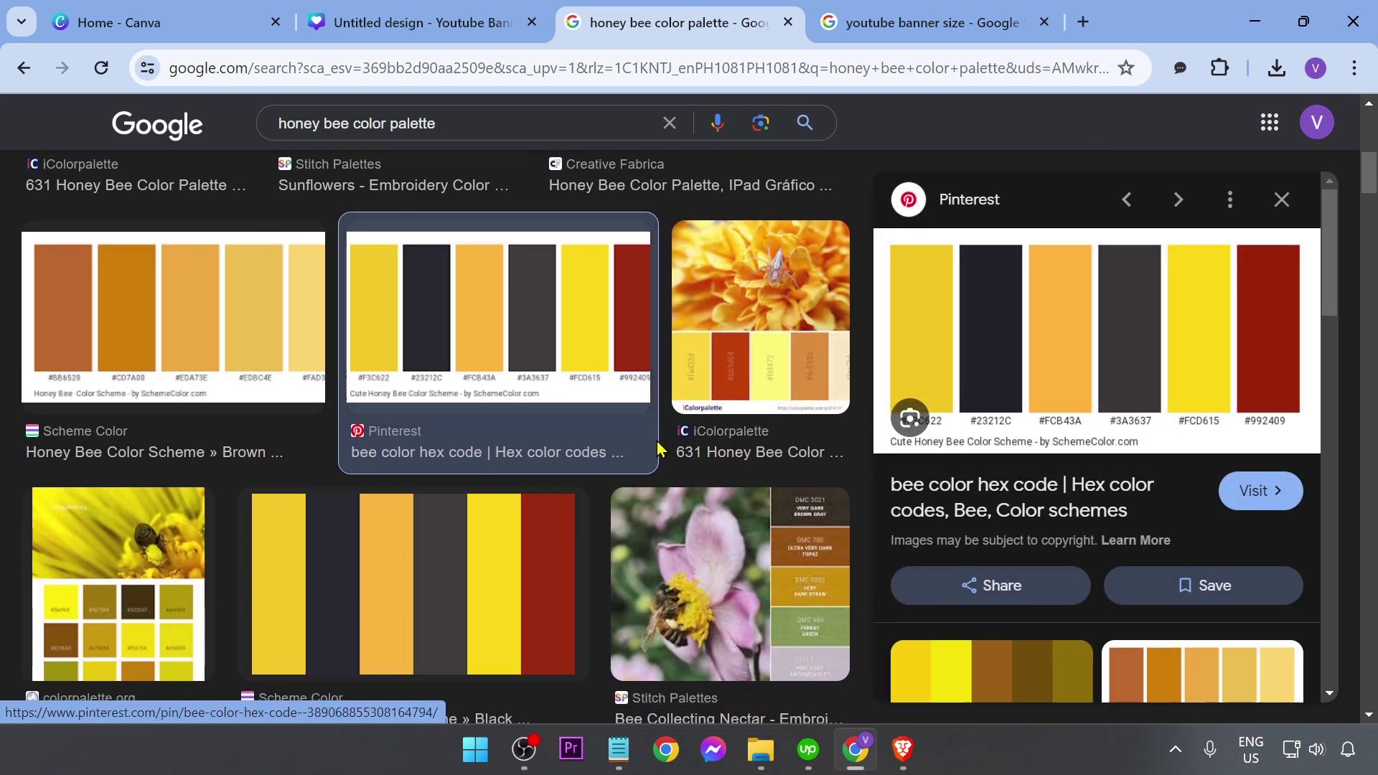
pyautogui.scroll(3, 465, 486)
pyautogui.scroll(2, 467, 489)
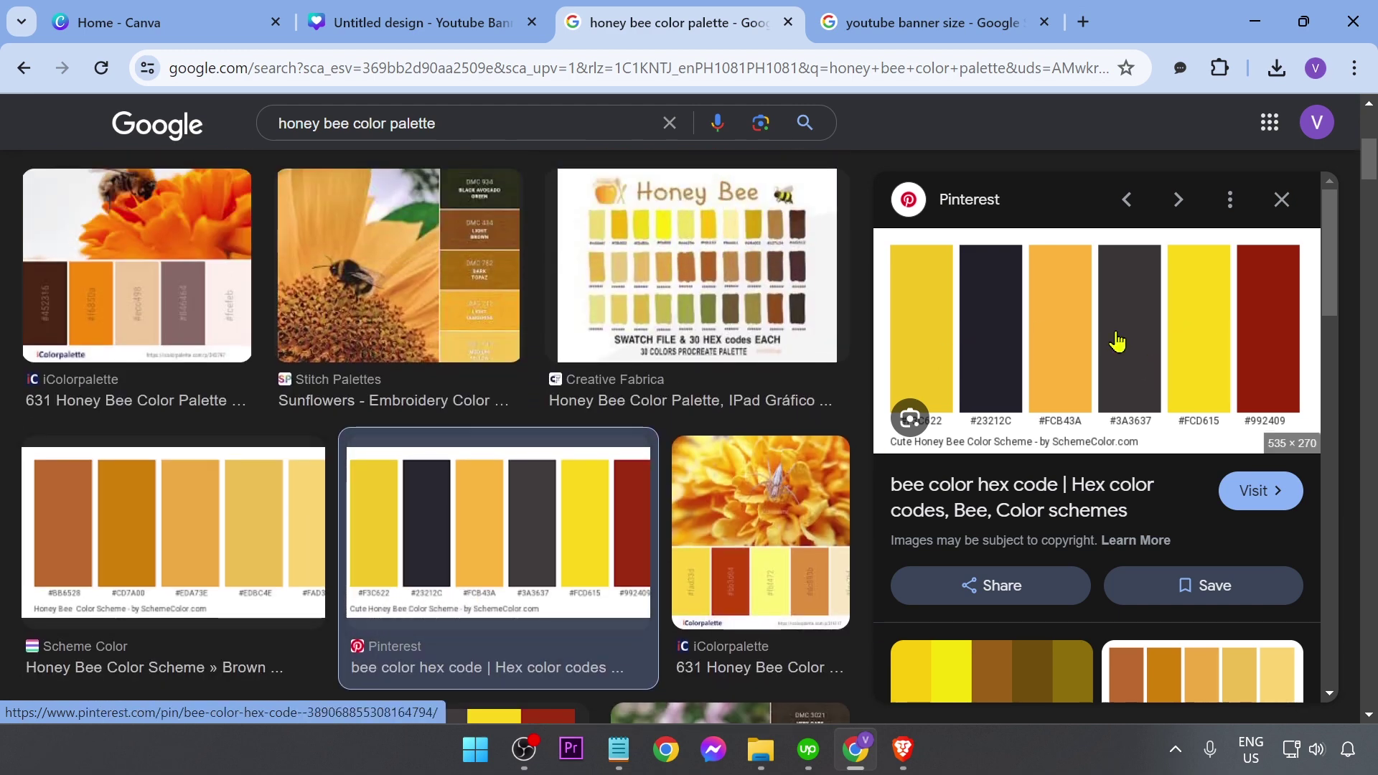
pyautogui.rightClick(1080, 353)
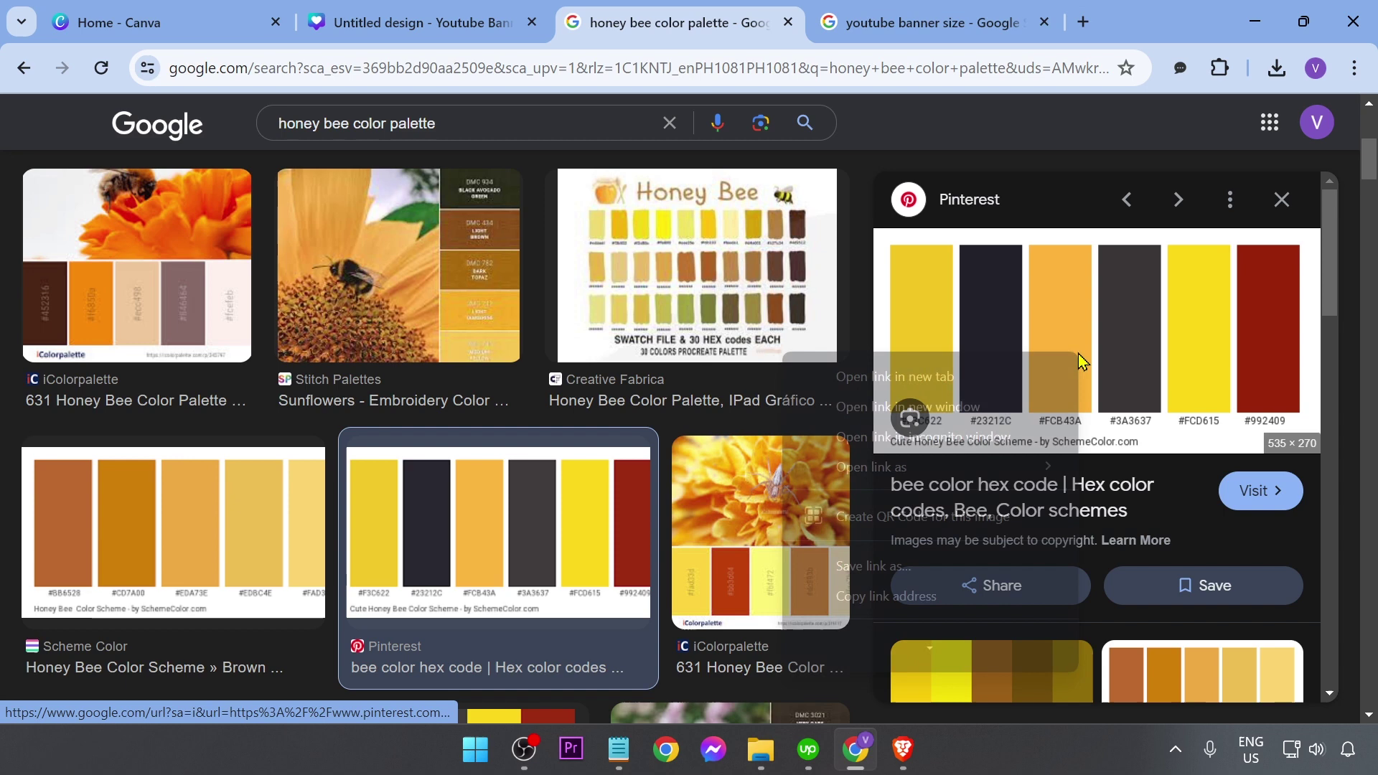
pyautogui.scroll(-2, 888, 578)
pyautogui.click(886, 596)
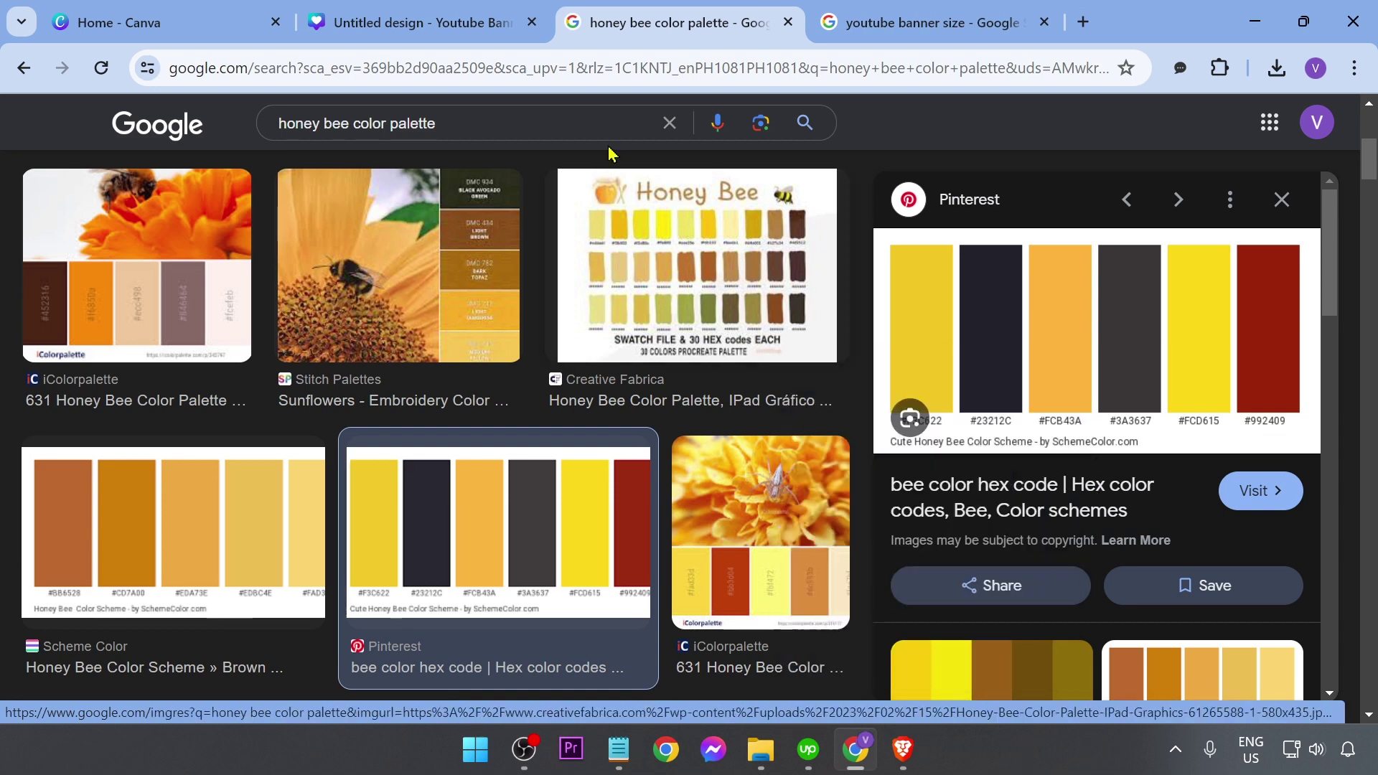
pyautogui.click(416, 22)
# Paste the palette image and sample its bright yellow #FCD615 for the upper rectangle
pyautogui.hotkey('ctrl', 'v')
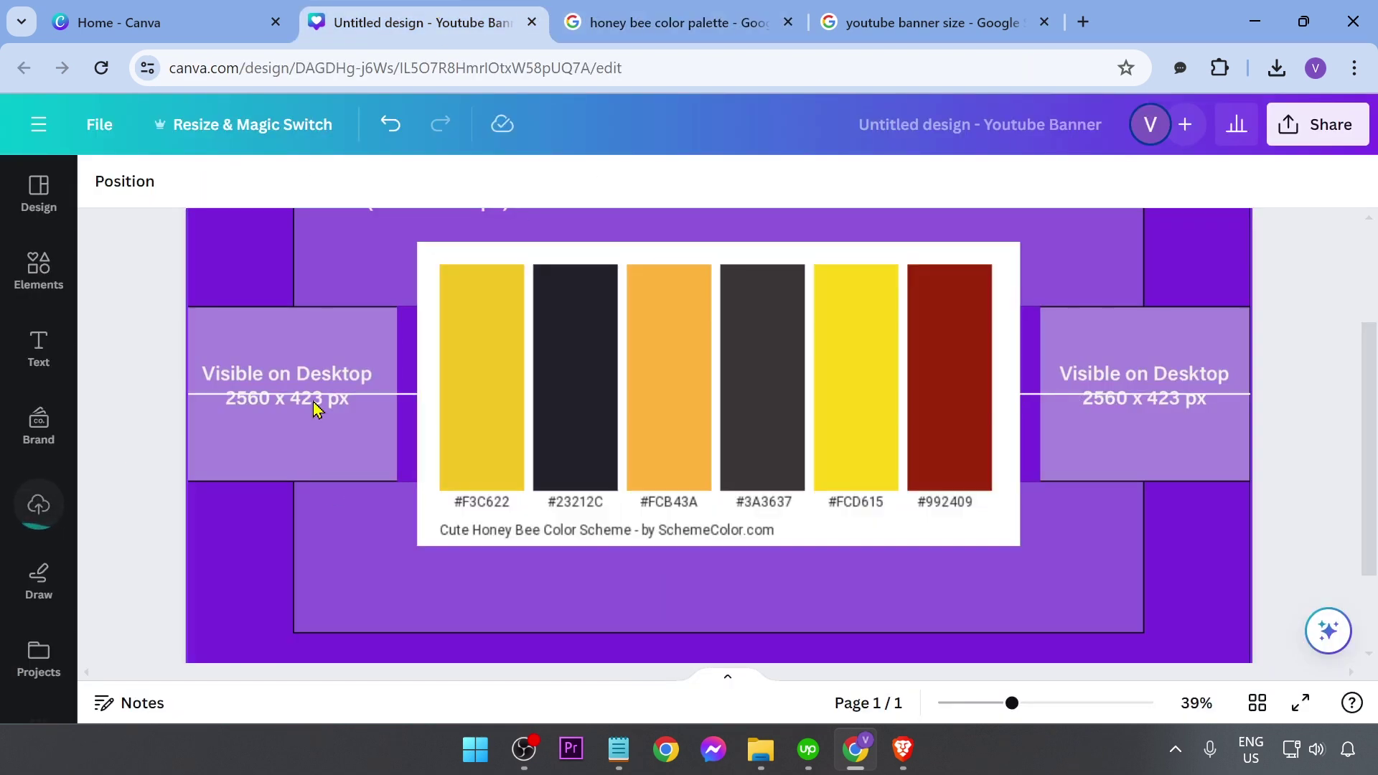
pyautogui.click(738, 375)
pyautogui.scroll(-2, 738, 376)
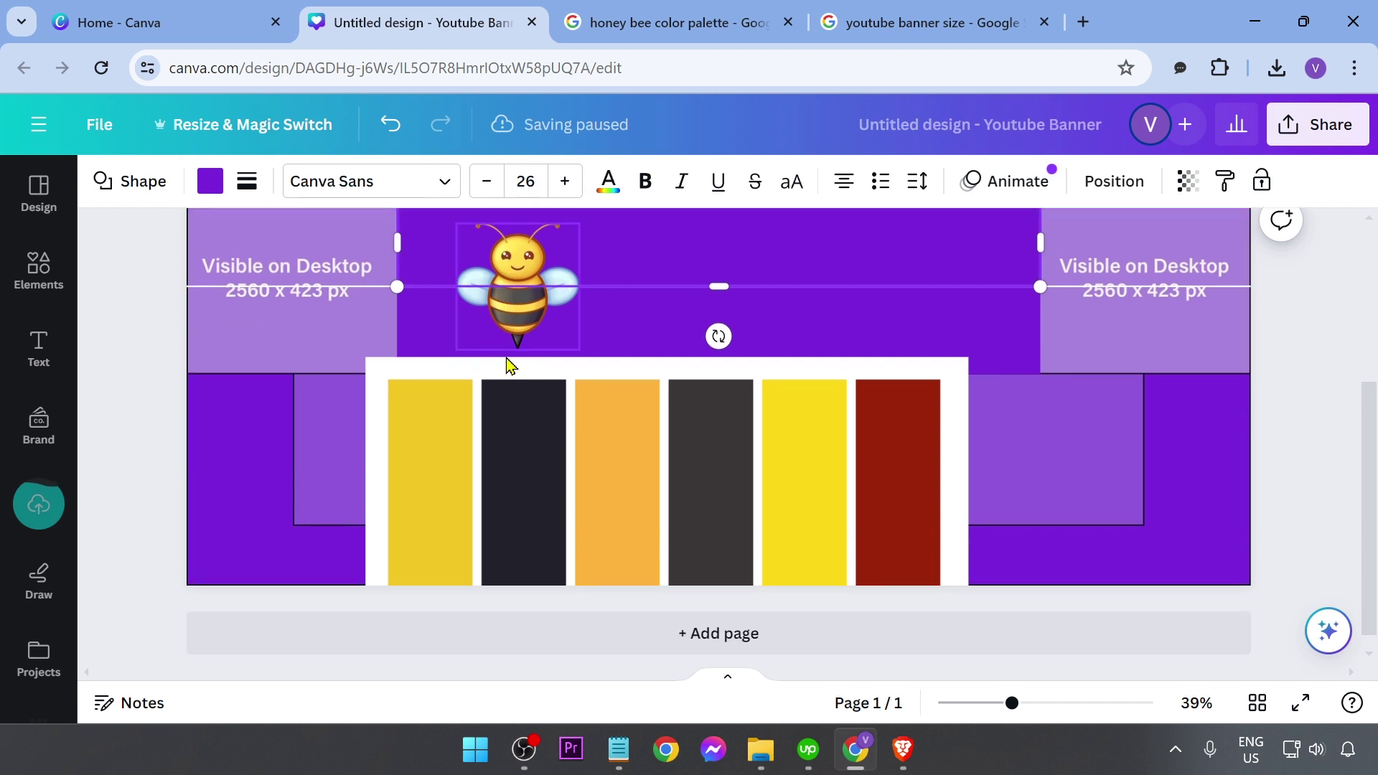
pyautogui.click(210, 181)
pyautogui.click(117, 311)
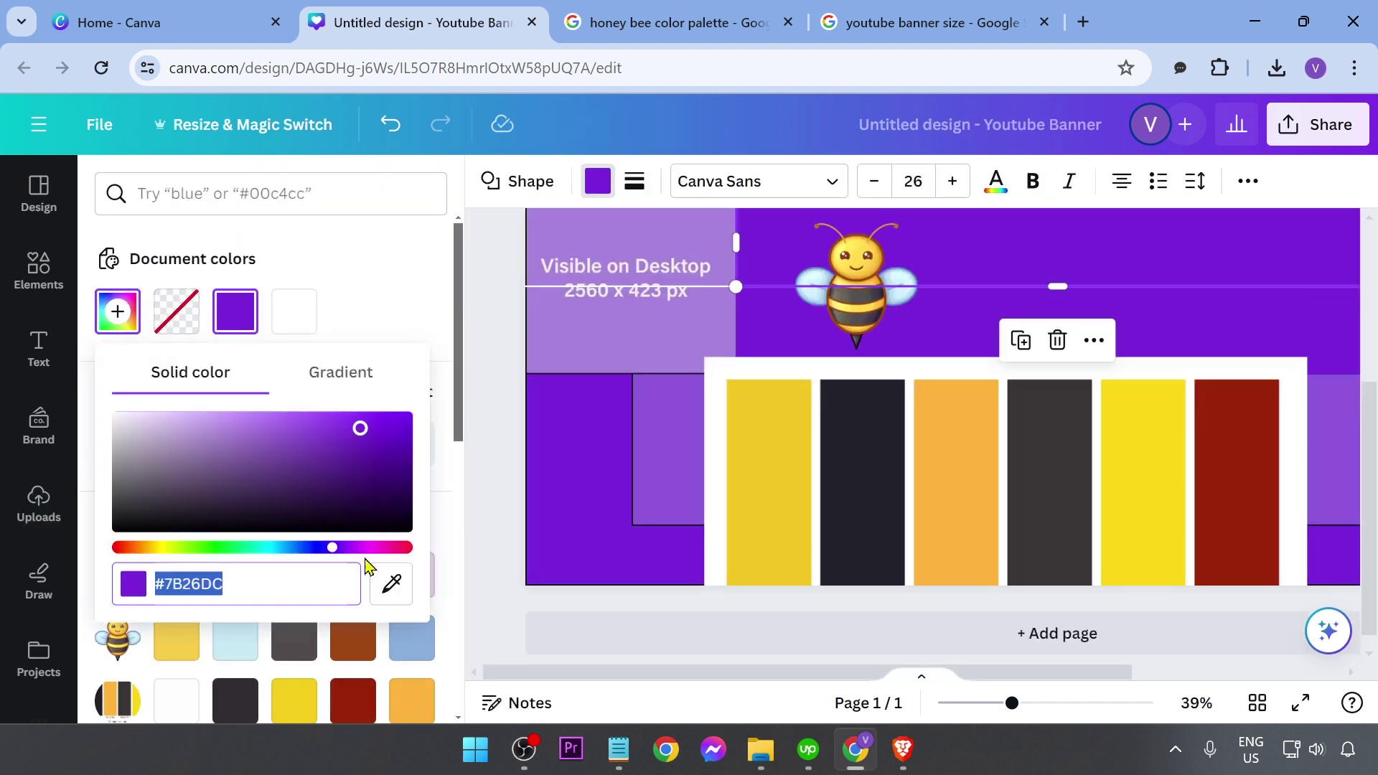
pyautogui.click(391, 583)
pyautogui.click(1134, 463)
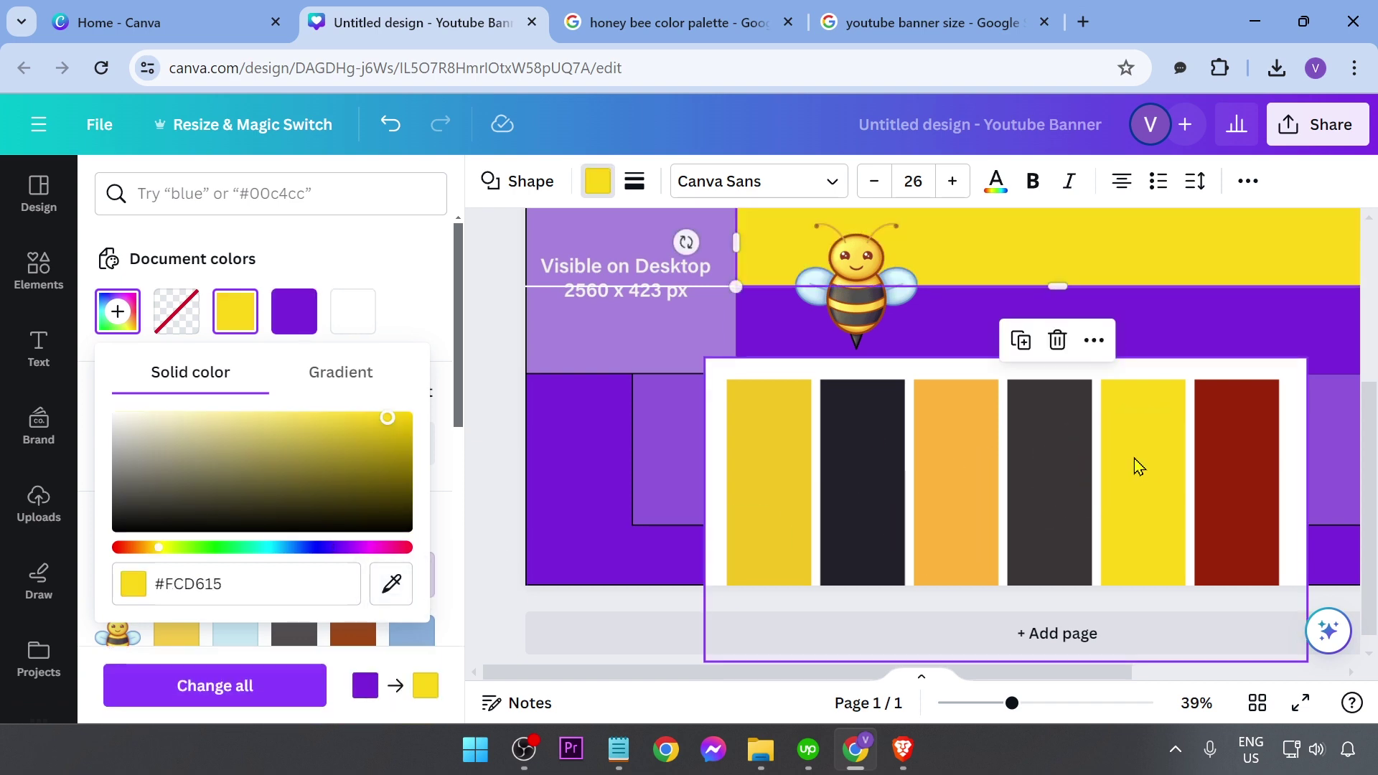
pyautogui.press('Escape')
pyautogui.hotkey('ctrl', 'z')
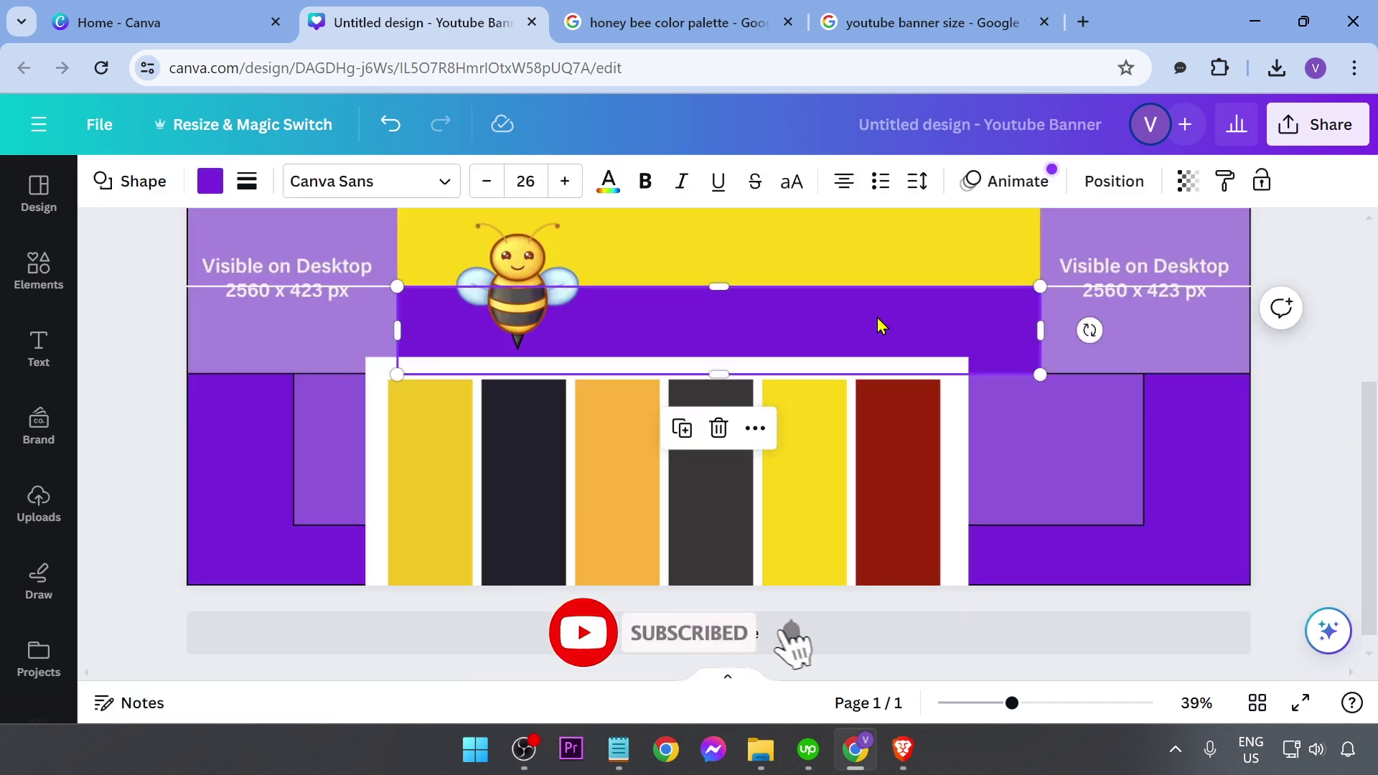
# Fill the lower rectangle with the palette's orange stripe using the eyedropper
pyautogui.click(212, 182)
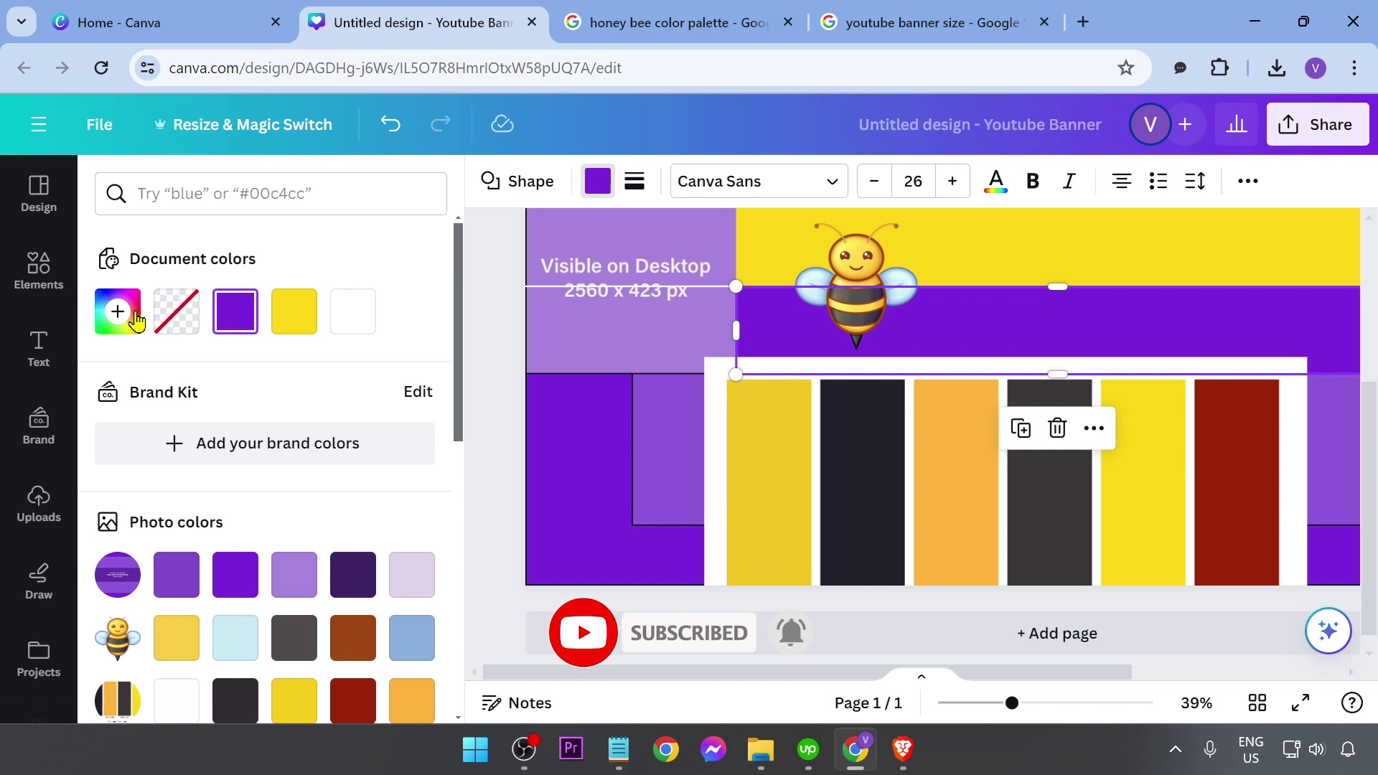
pyautogui.click(137, 321)
pyautogui.click(392, 601)
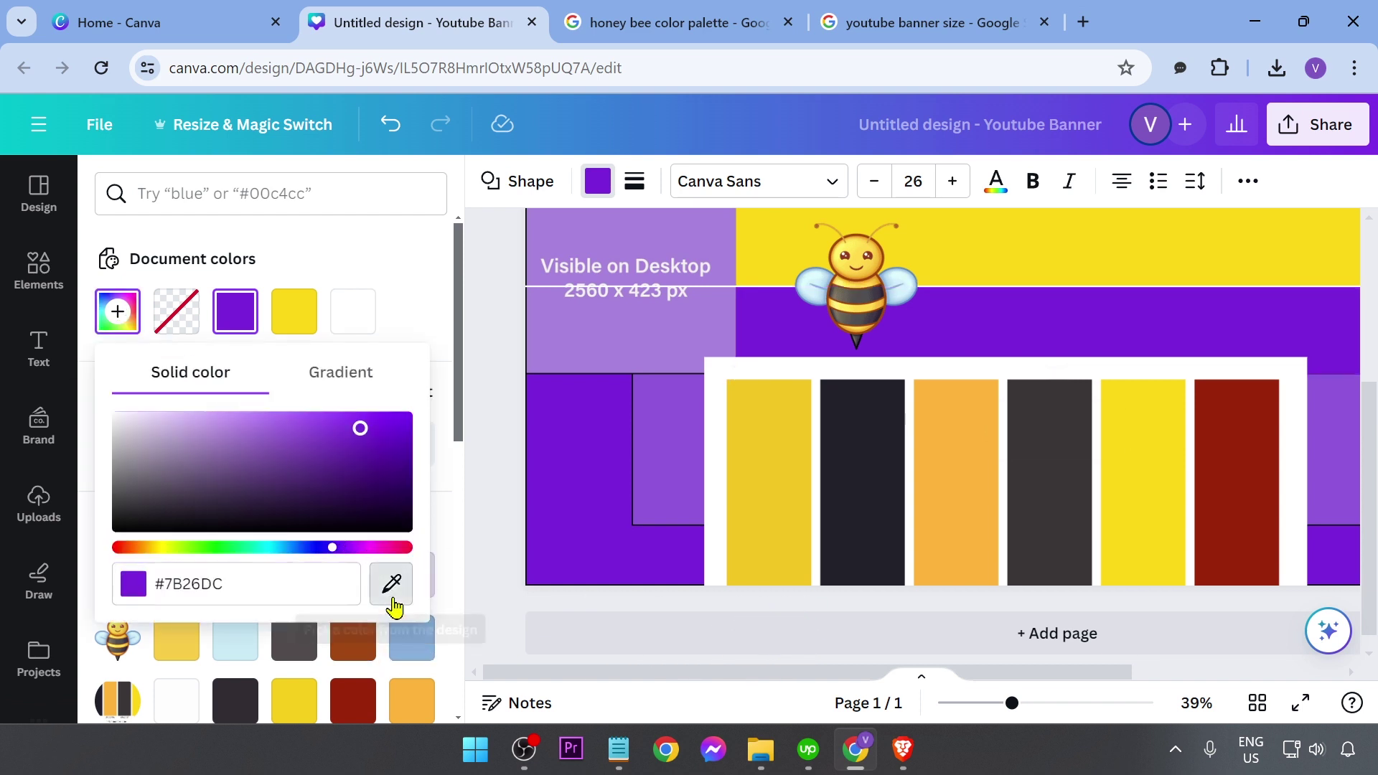
pyautogui.click(954, 476)
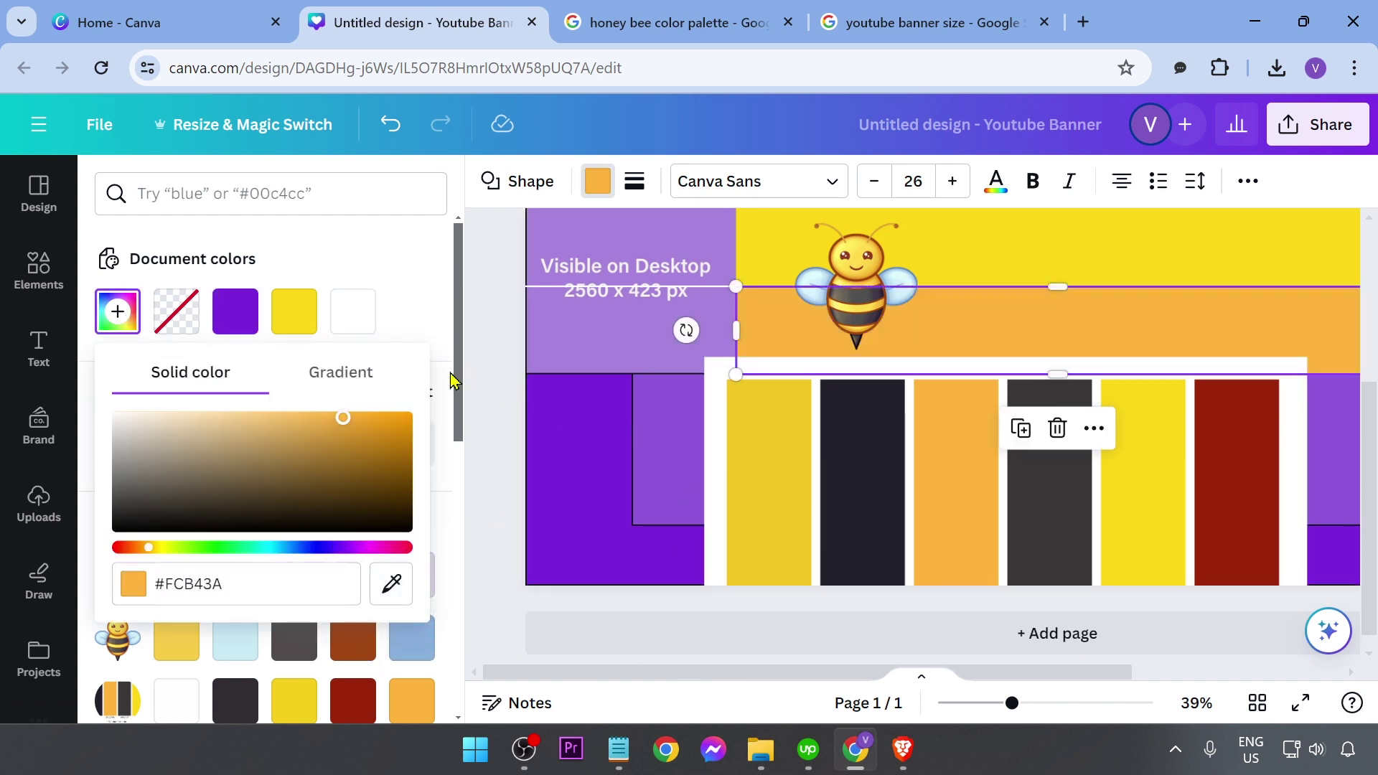
pyautogui.click(391, 583)
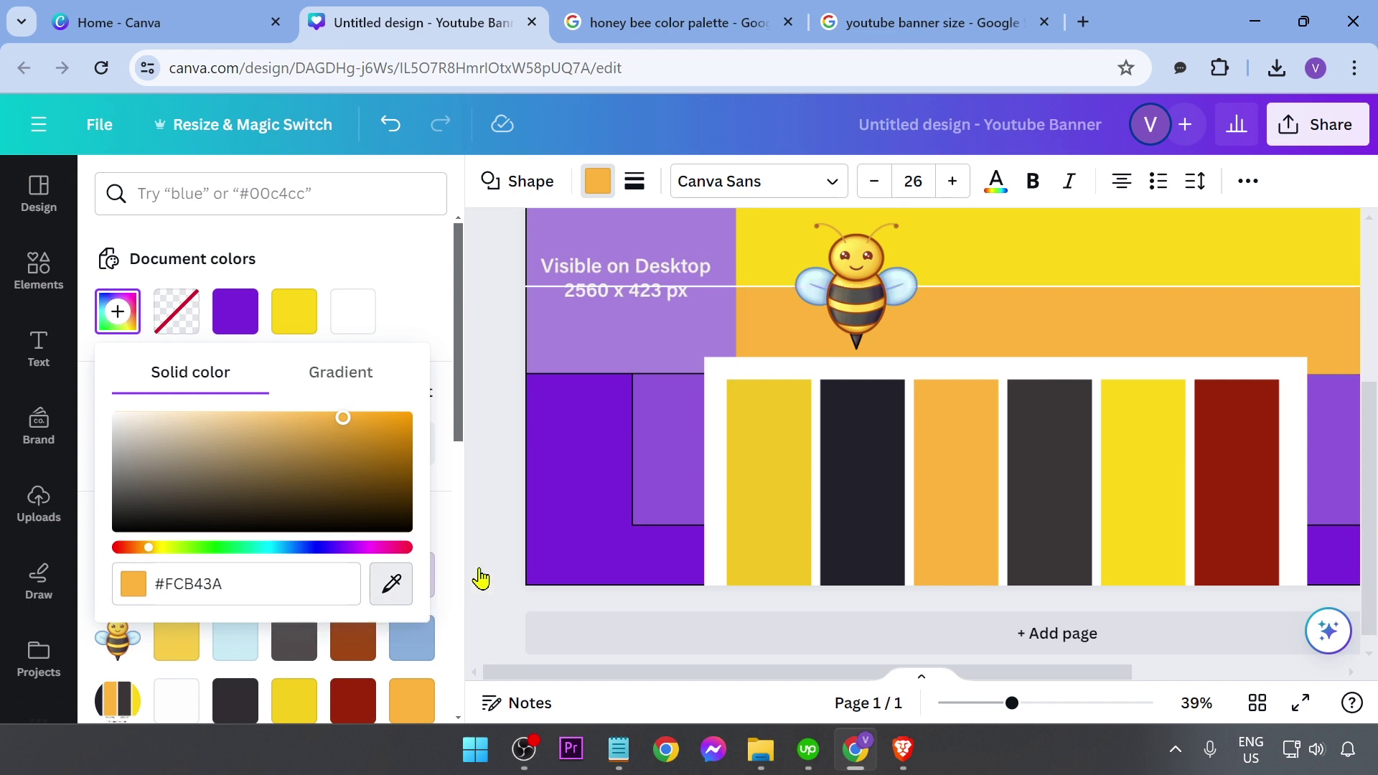
pyautogui.click(759, 437)
pyautogui.click(391, 583)
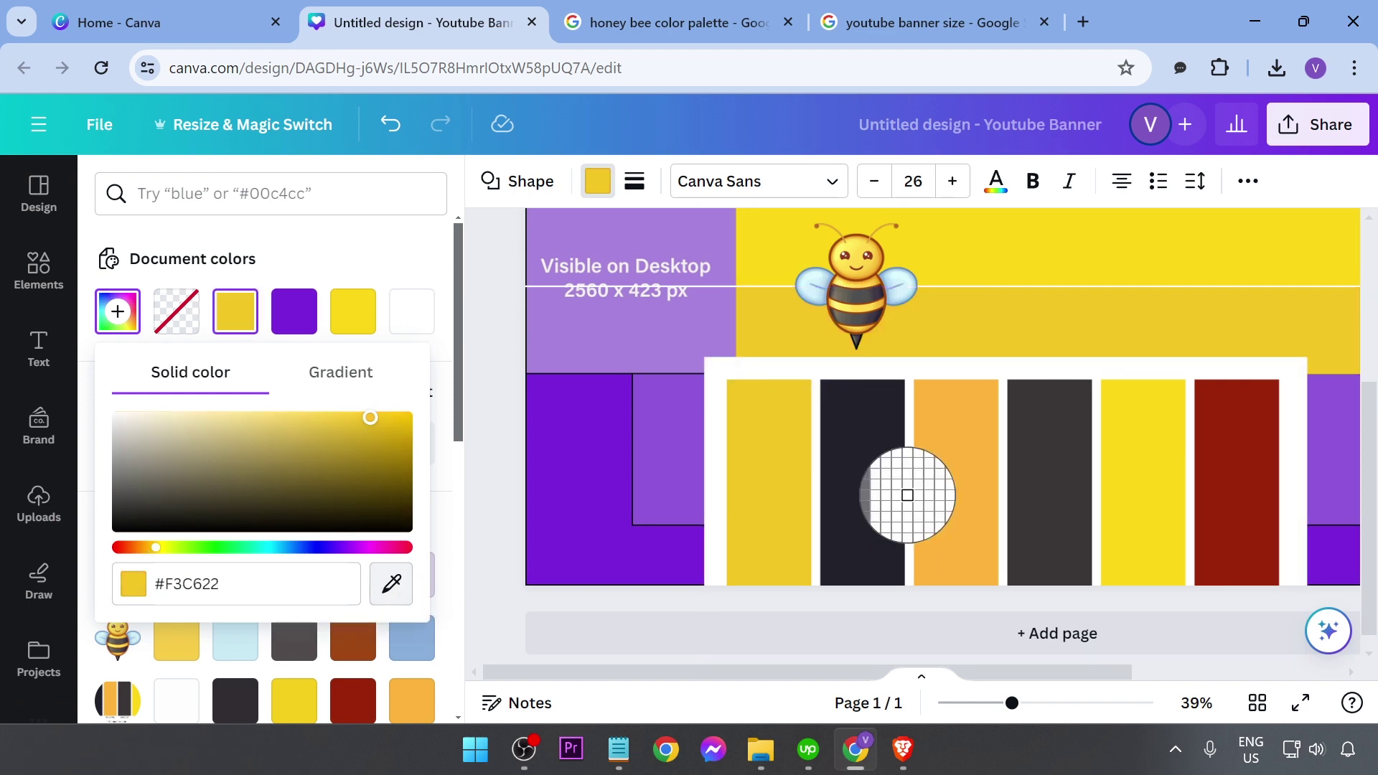
pyautogui.click(947, 486)
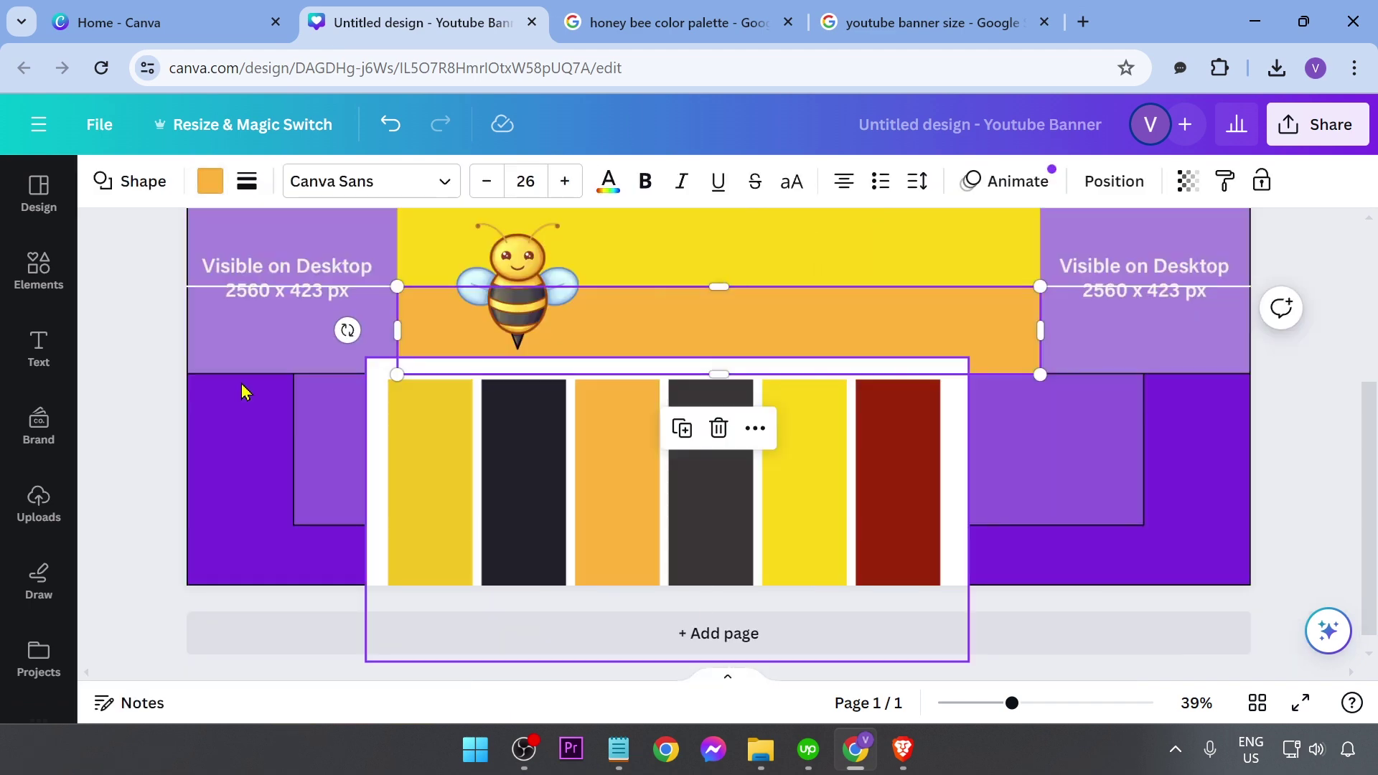
# Delete the pasted palette image from the banner
pyautogui.doubleClick(383, 383)
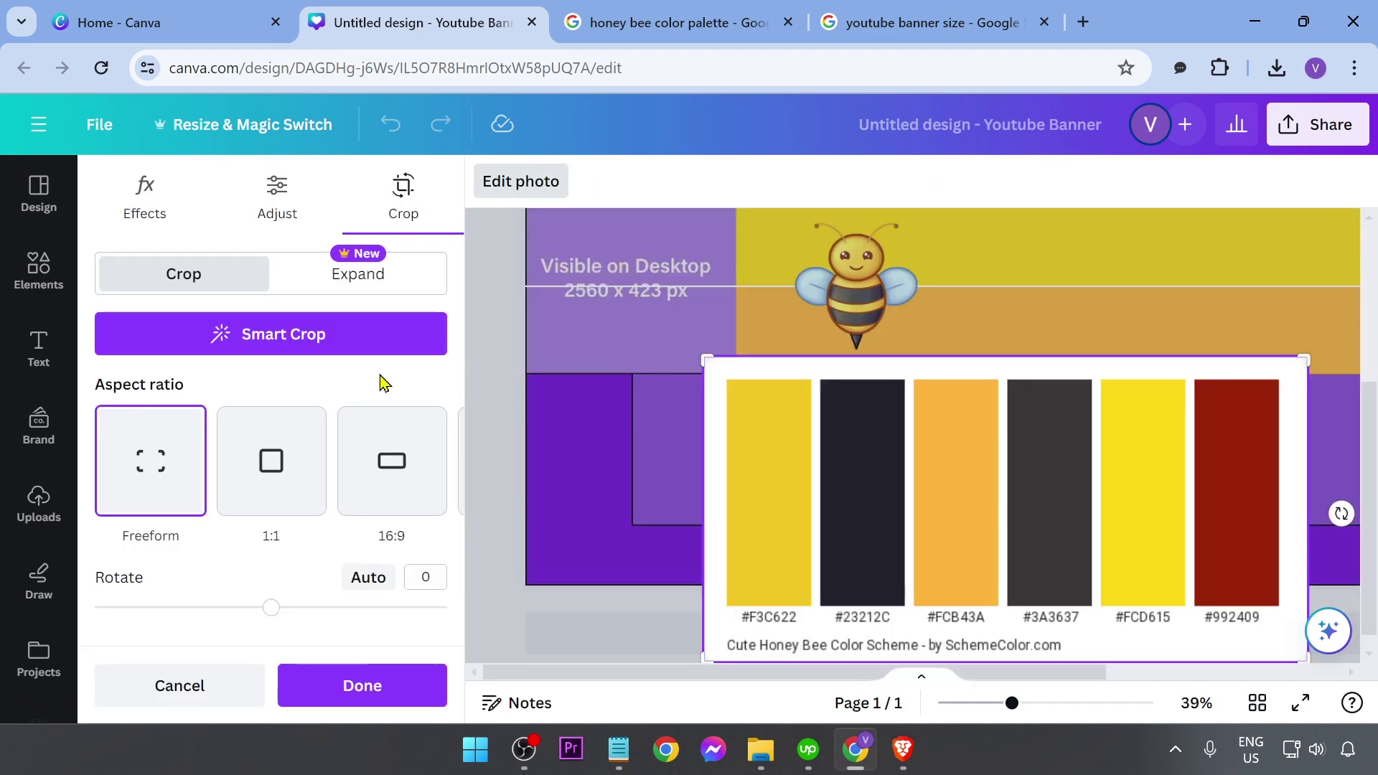
pyautogui.click(479, 385)
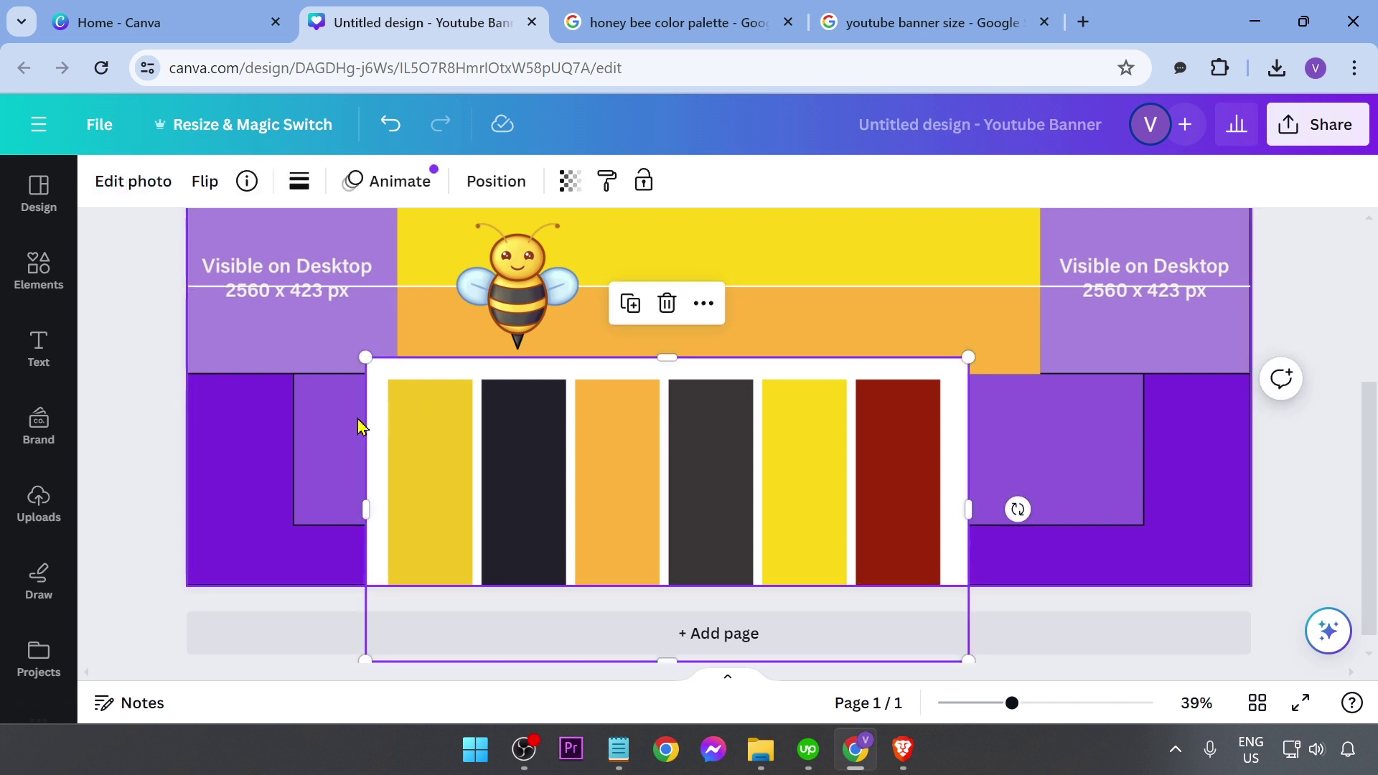
pyautogui.press('Delete')
pyautogui.click(543, 438)
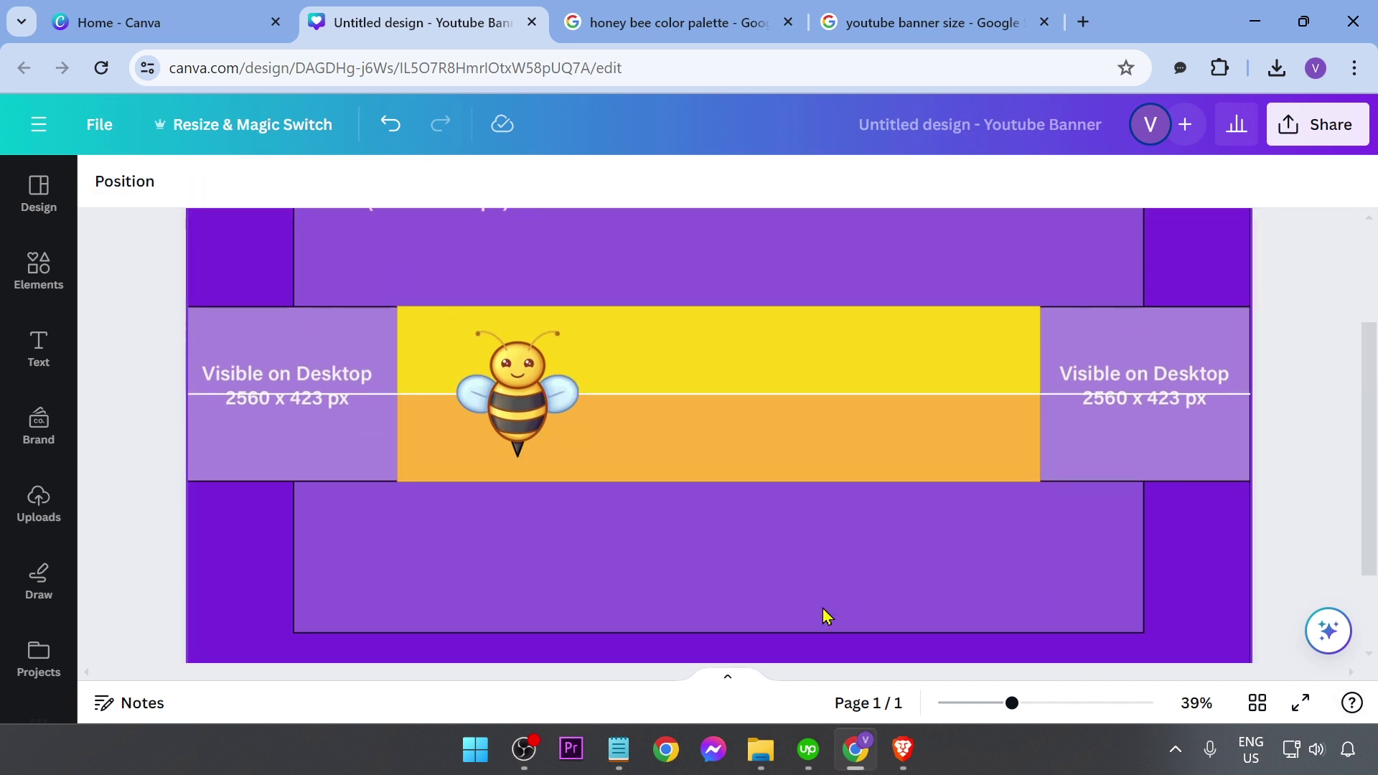
# Darken the lower band's orange to the deep amber #E69307
pyautogui.click(742, 440)
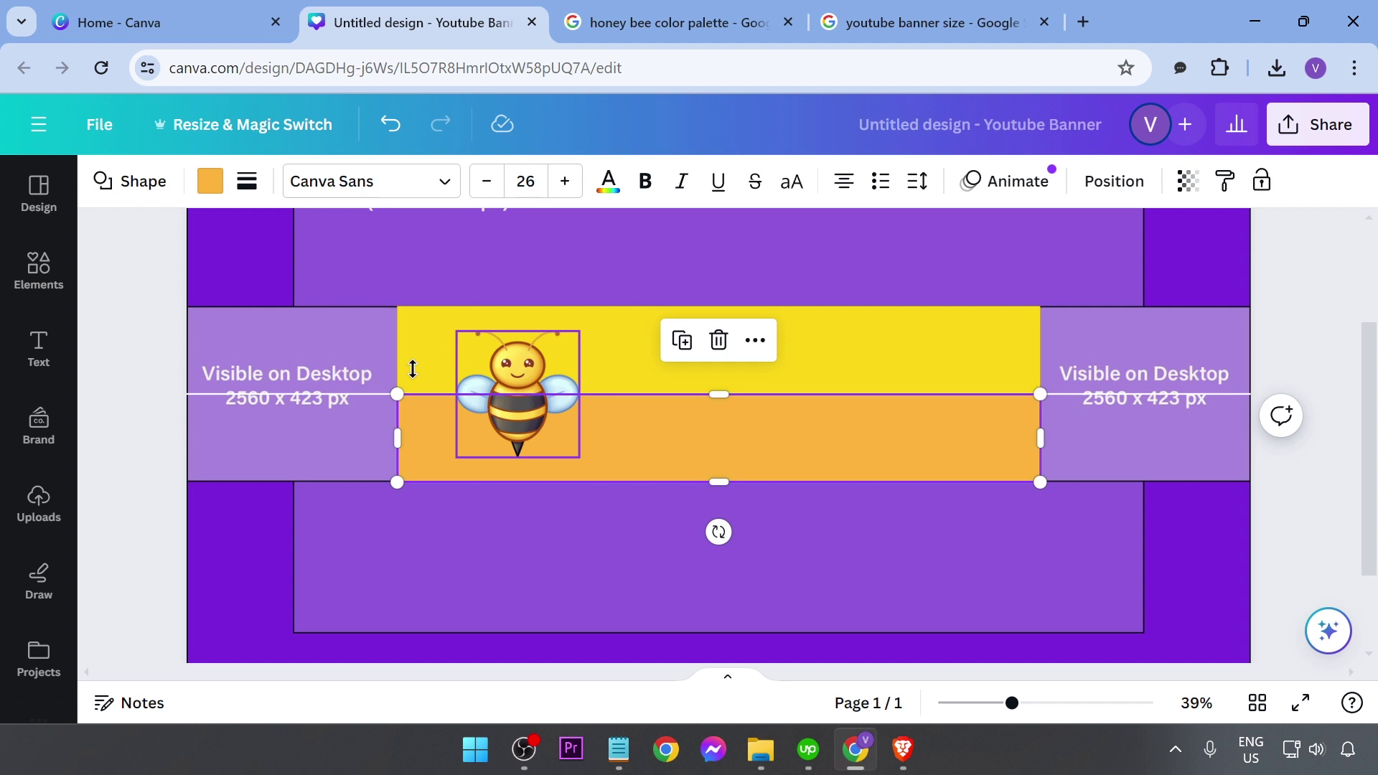
pyautogui.click(209, 182)
pyautogui.click(117, 311)
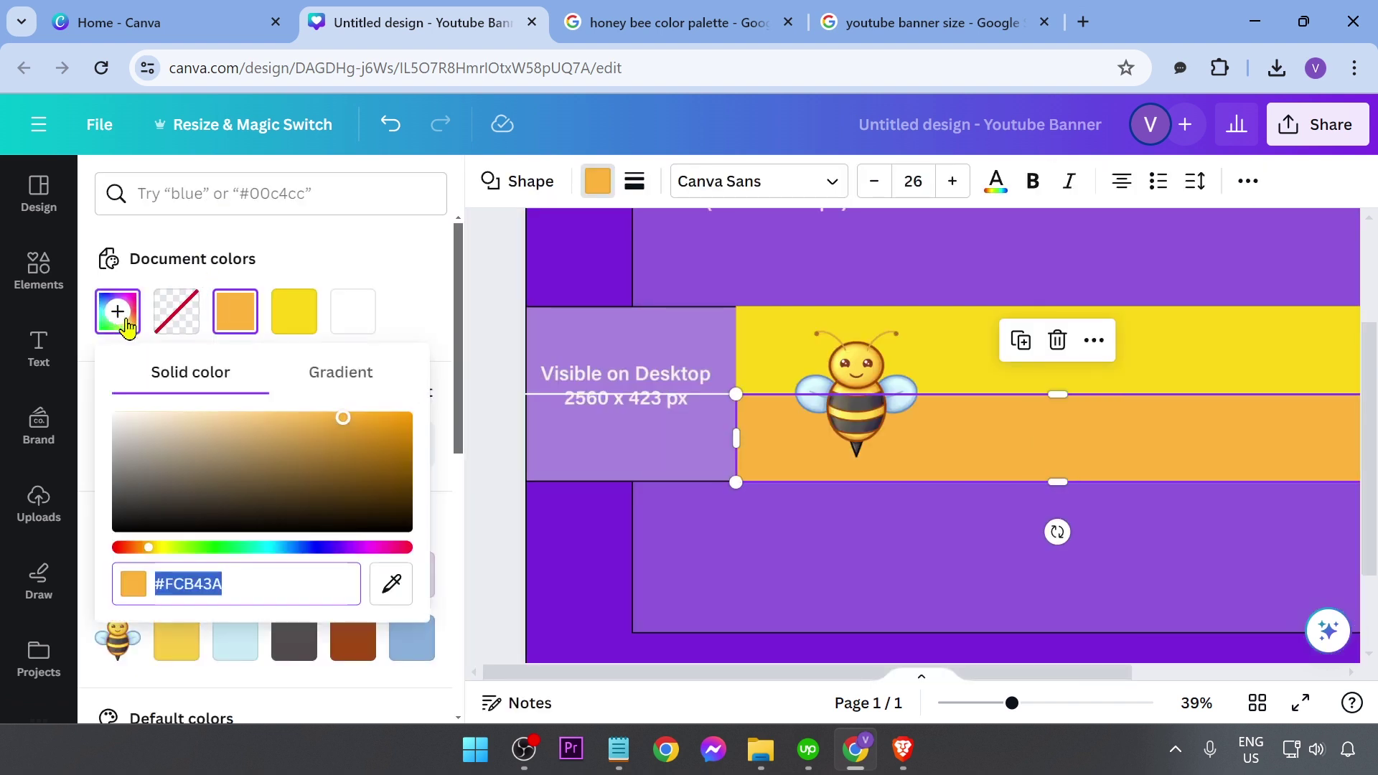
pyautogui.moveTo(380, 431)
pyautogui.mouseDown()
pyautogui.moveTo(372, 416)
pyautogui.moveTo(400, 422)
pyautogui.mouseUp()
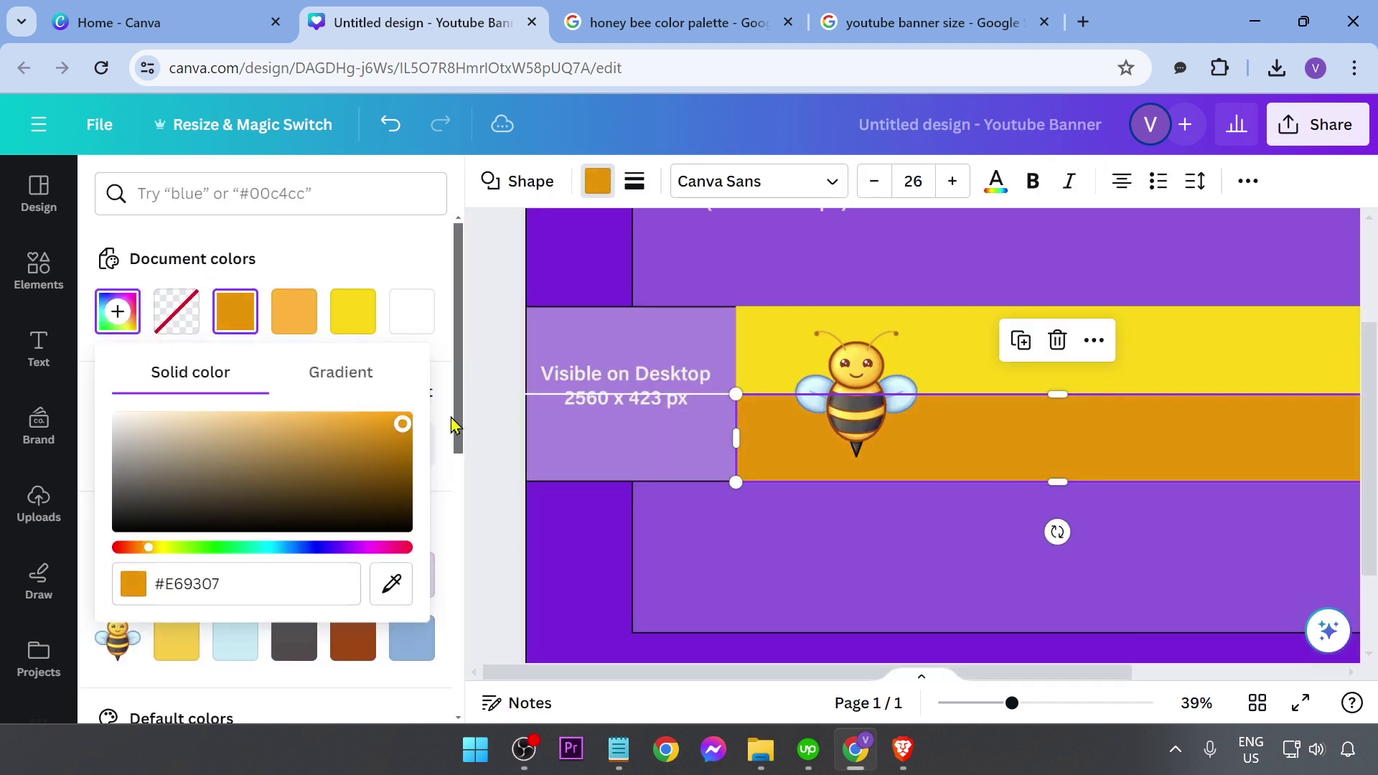
pyautogui.click(602, 557)
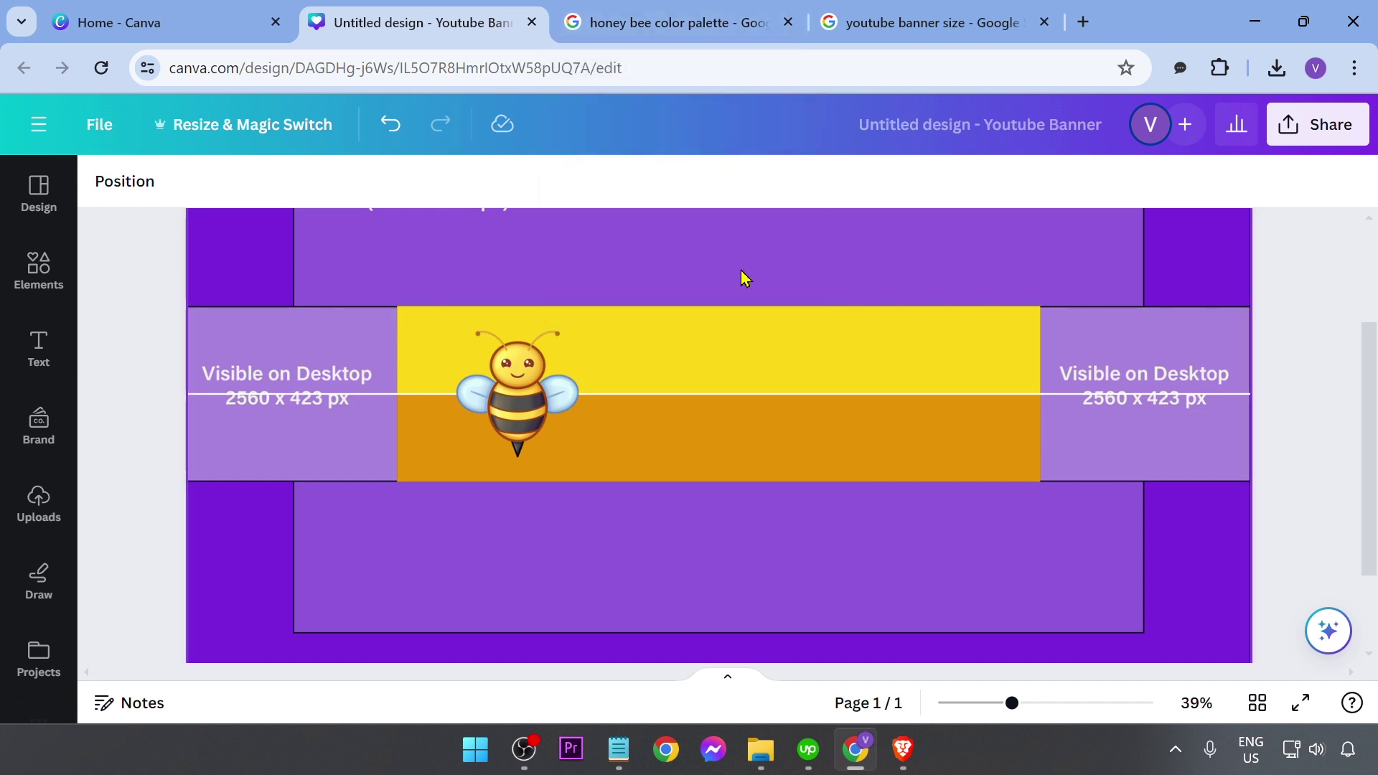
# Add an 'ORGANIC HONEY' heading and set it in the Anton font
pyautogui.click(39, 348)
pyautogui.click(420, 436)
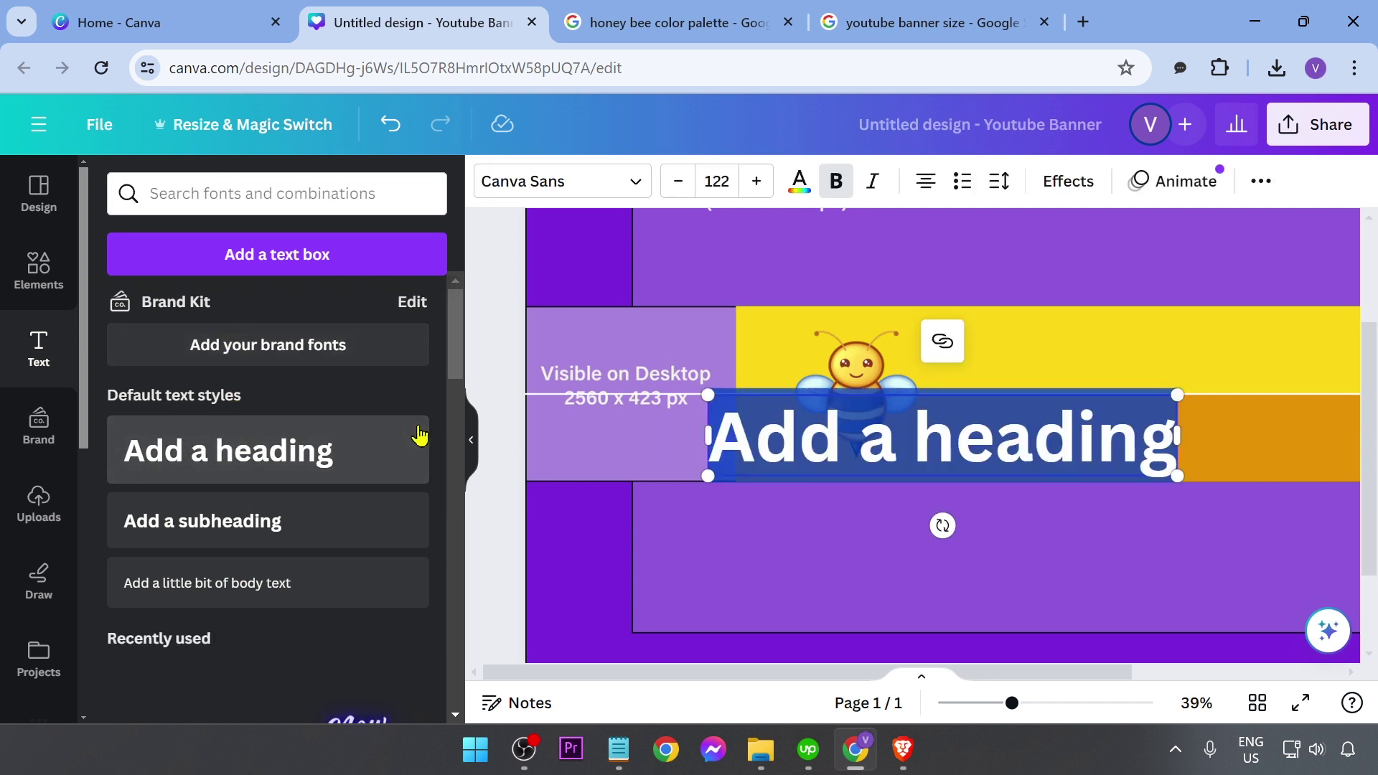
pyautogui.click(472, 439)
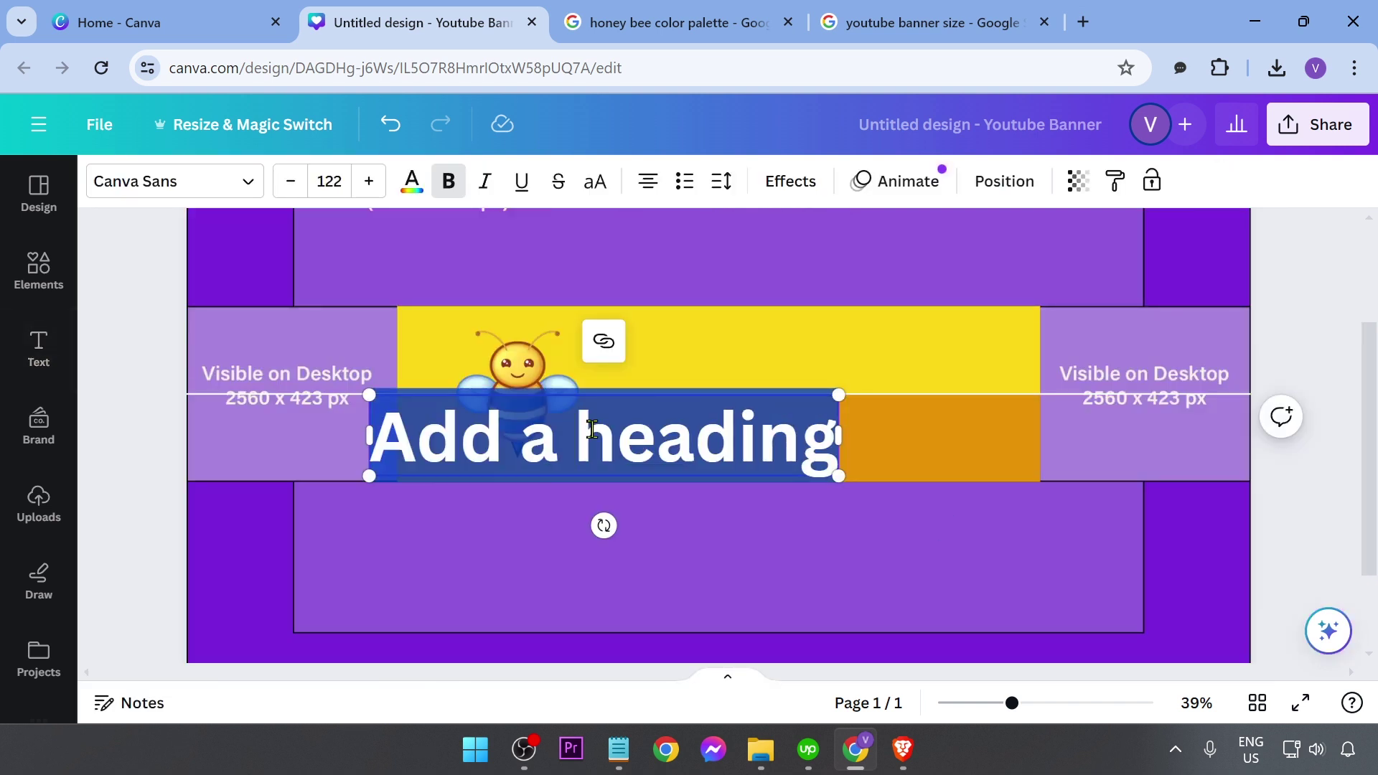
pyautogui.write('ORGANIC')
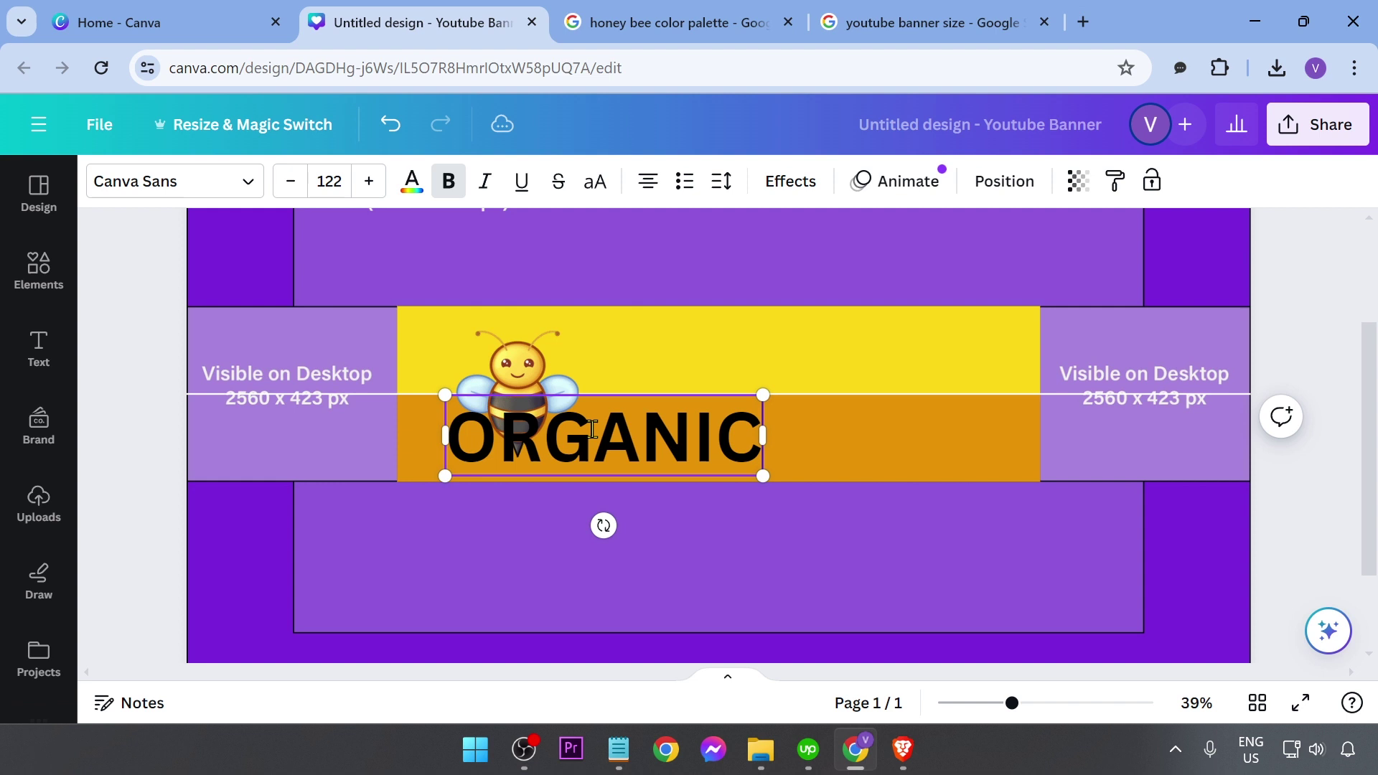
pyautogui.write(' HONEY')
pyautogui.hotkey('ctrl', 'a')
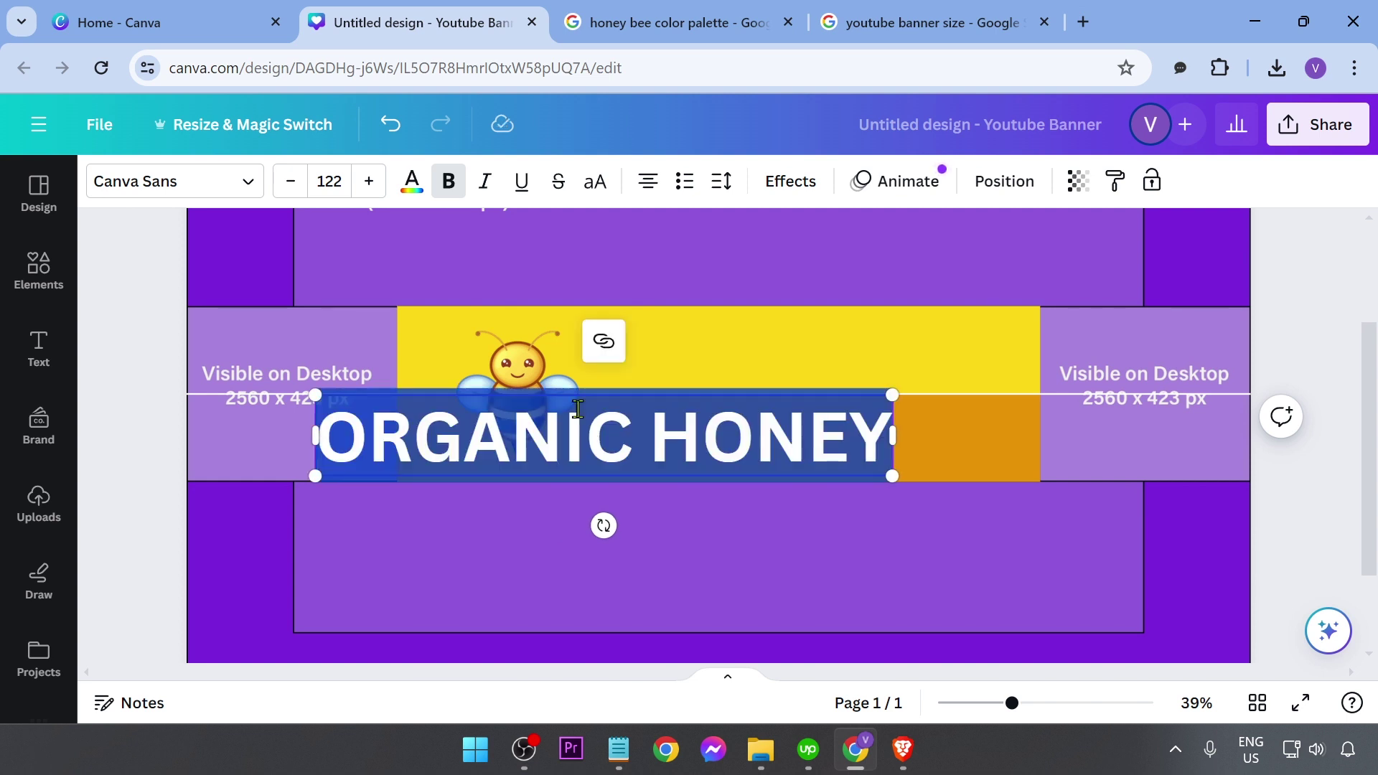
pyautogui.click(215, 183)
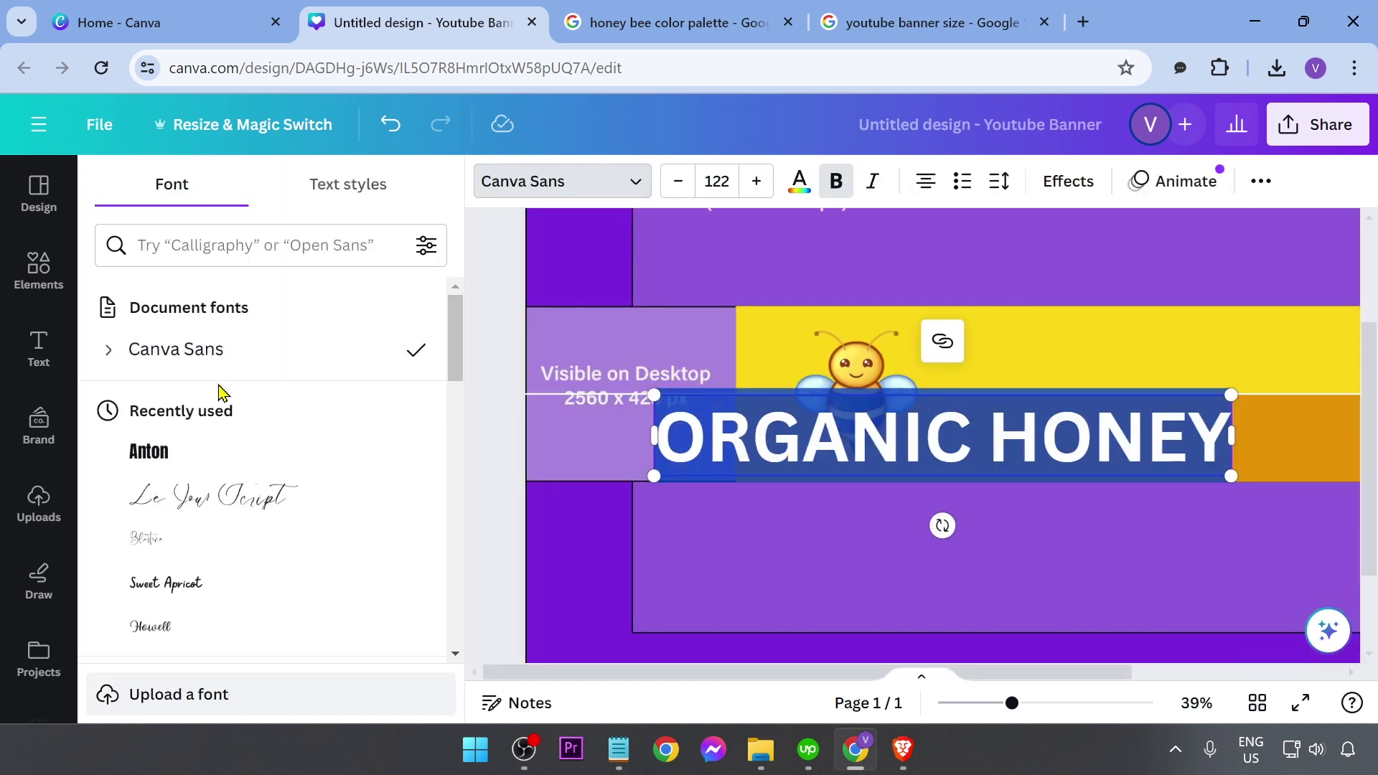
pyautogui.scroll(-5, 205, 409)
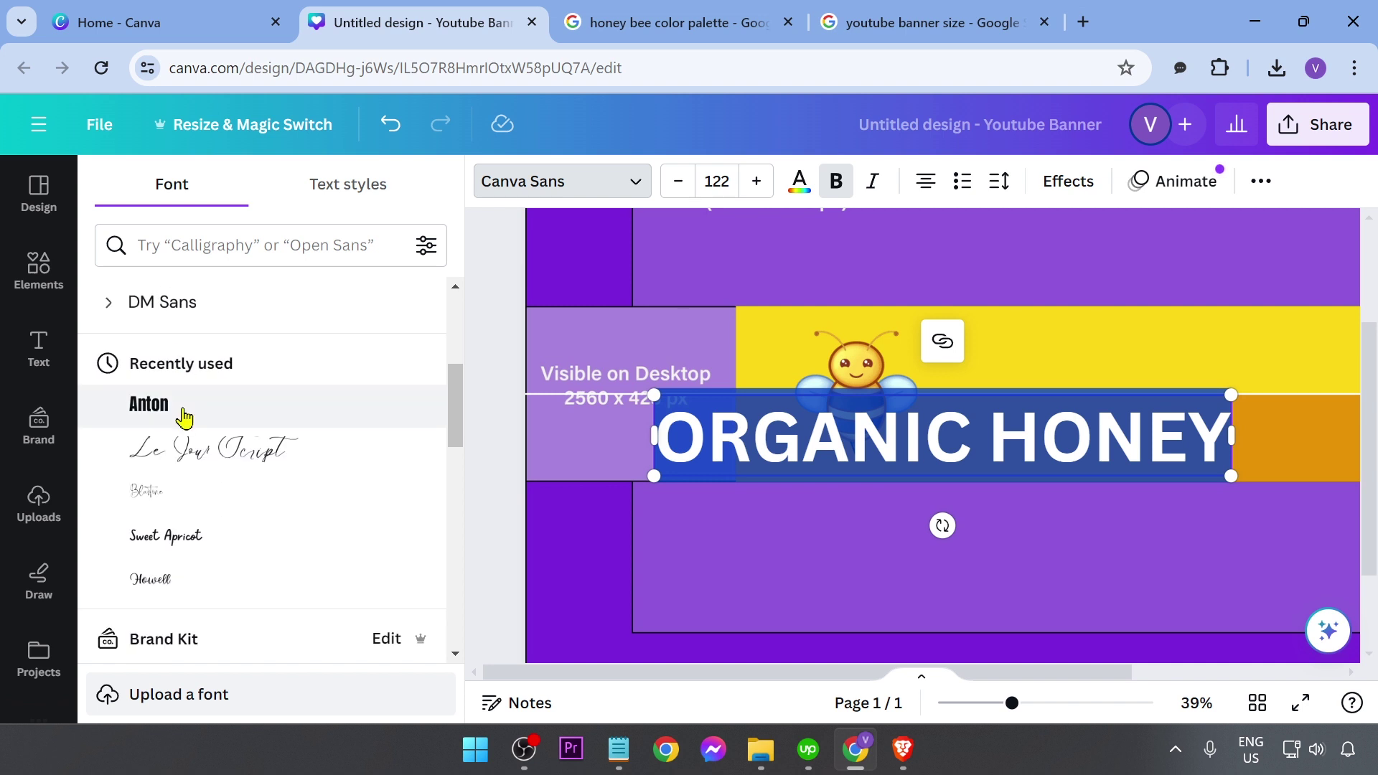
pyautogui.click(185, 417)
pyautogui.click(464, 439)
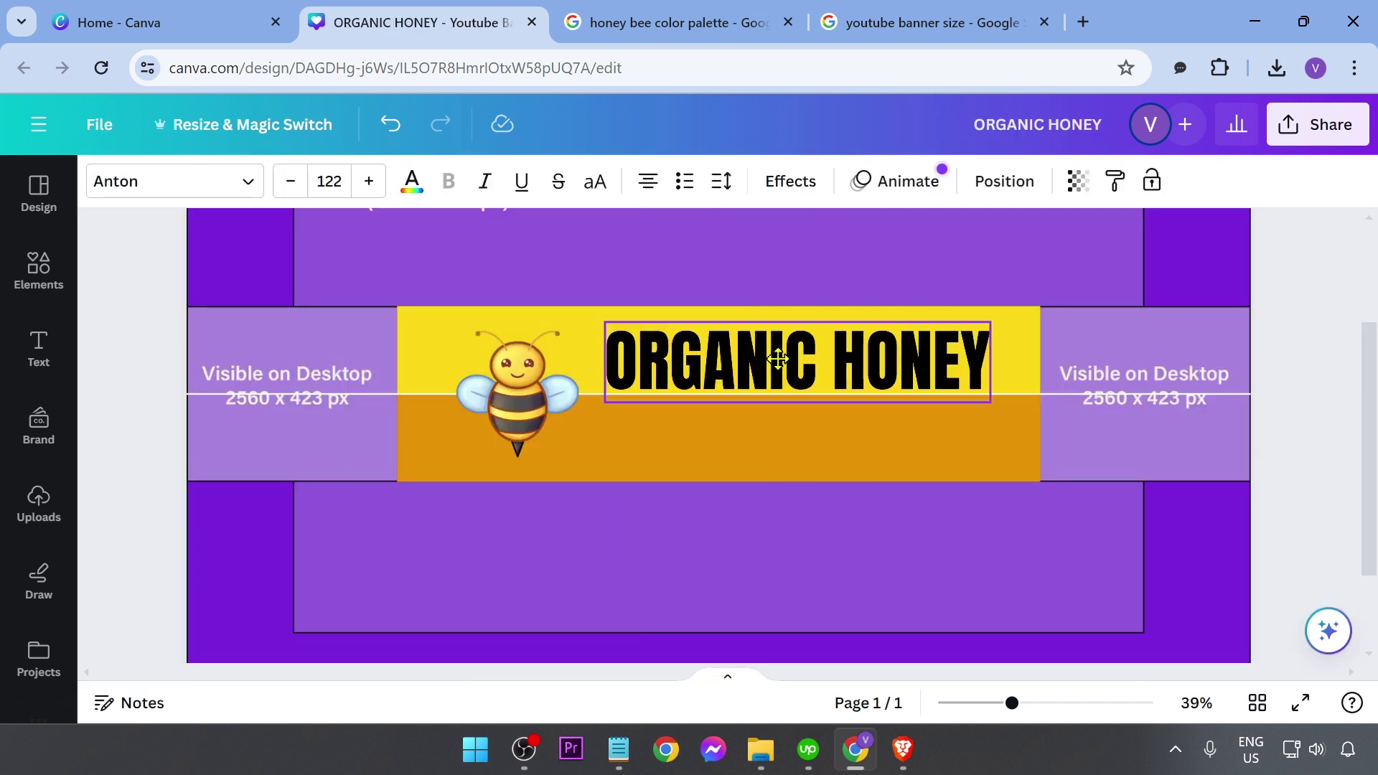
# Move the ORGANIC HONEY title into the yellow band and line the bee up beside it
pyautogui.moveTo(778, 359); pyautogui.dragTo(699, 351)
pyautogui.click(489, 404)
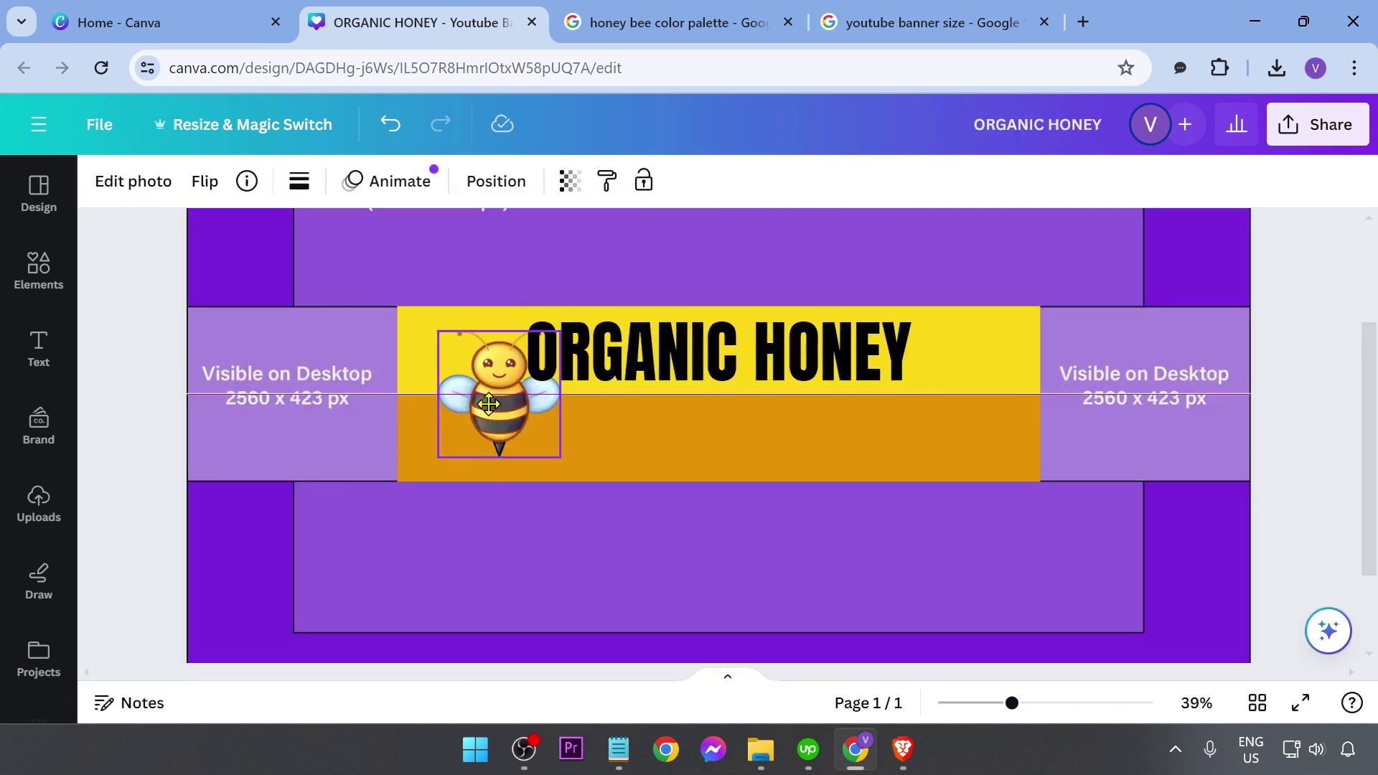
pyautogui.click(718, 352)
pyautogui.click(495, 406)
pyautogui.moveTo(495, 405); pyautogui.dragTo(523, 405)
pyautogui.moveTo(686, 349); pyautogui.dragTo(747, 347)
pyautogui.moveTo(526, 402); pyautogui.dragTo(423, 402)
pyautogui.moveTo(835, 342); pyautogui.dragTo(777, 342)
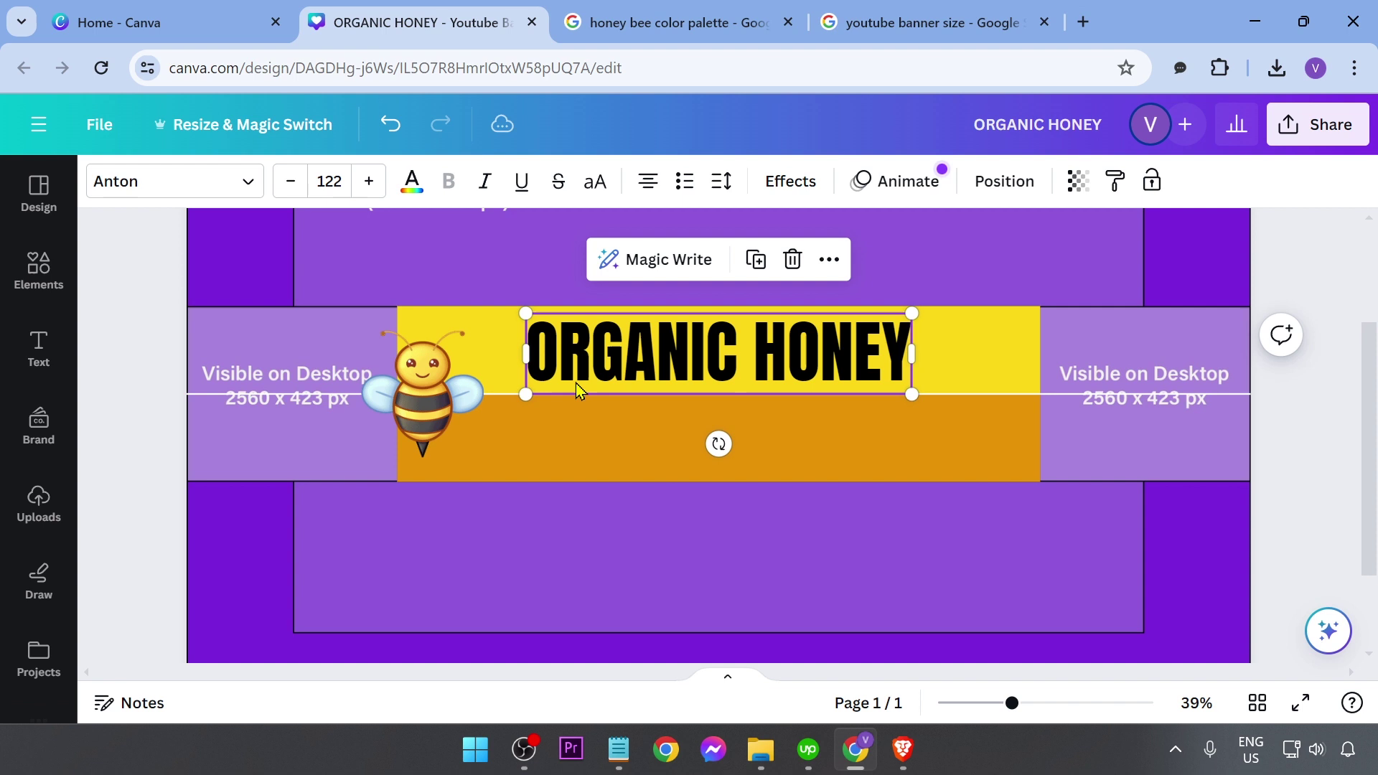
# Shrink the bee and tuck it just left of the title, then recheck the palette results
pyautogui.click(422, 398)
pyautogui.moveTo(483, 462); pyautogui.dragTo(462, 439)
pyautogui.moveTo(415, 386); pyautogui.dragTo(482, 399)
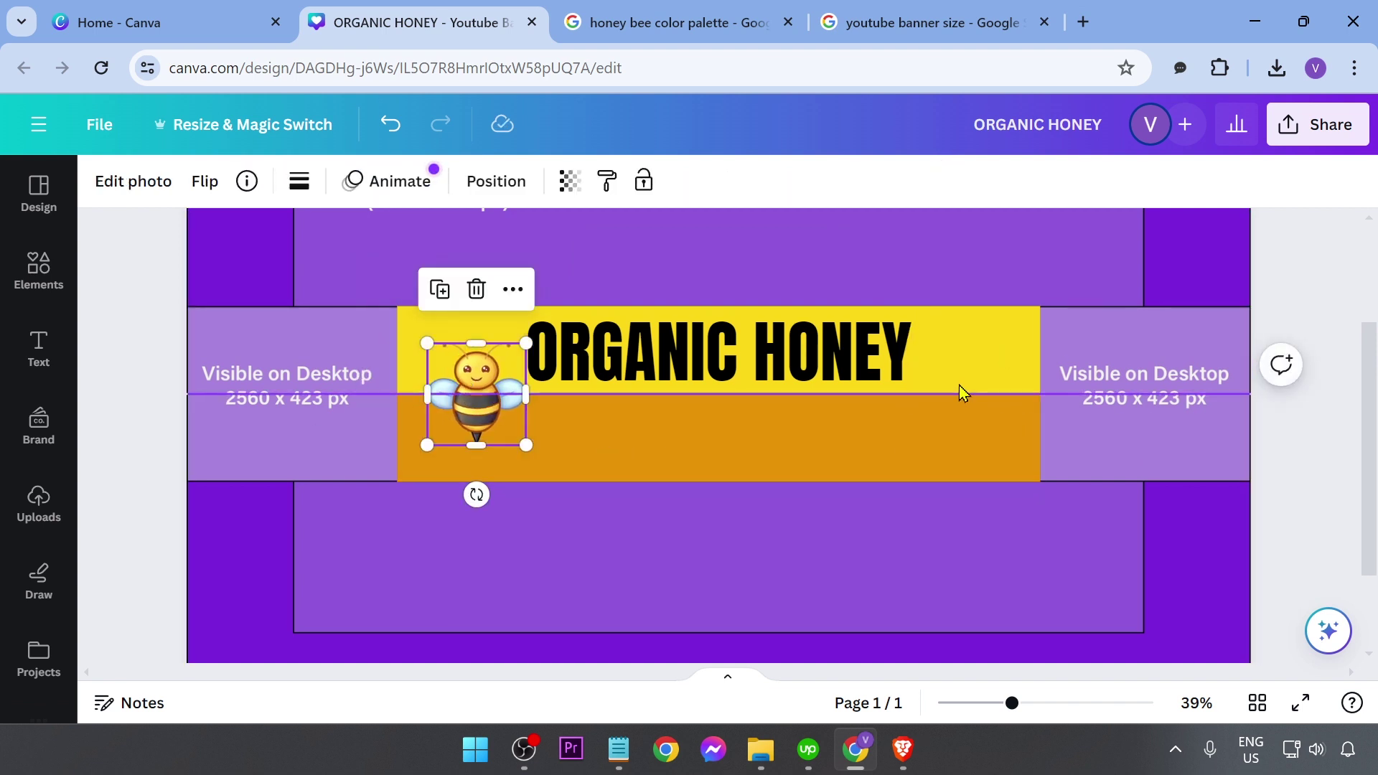
pyautogui.click(152, 427)
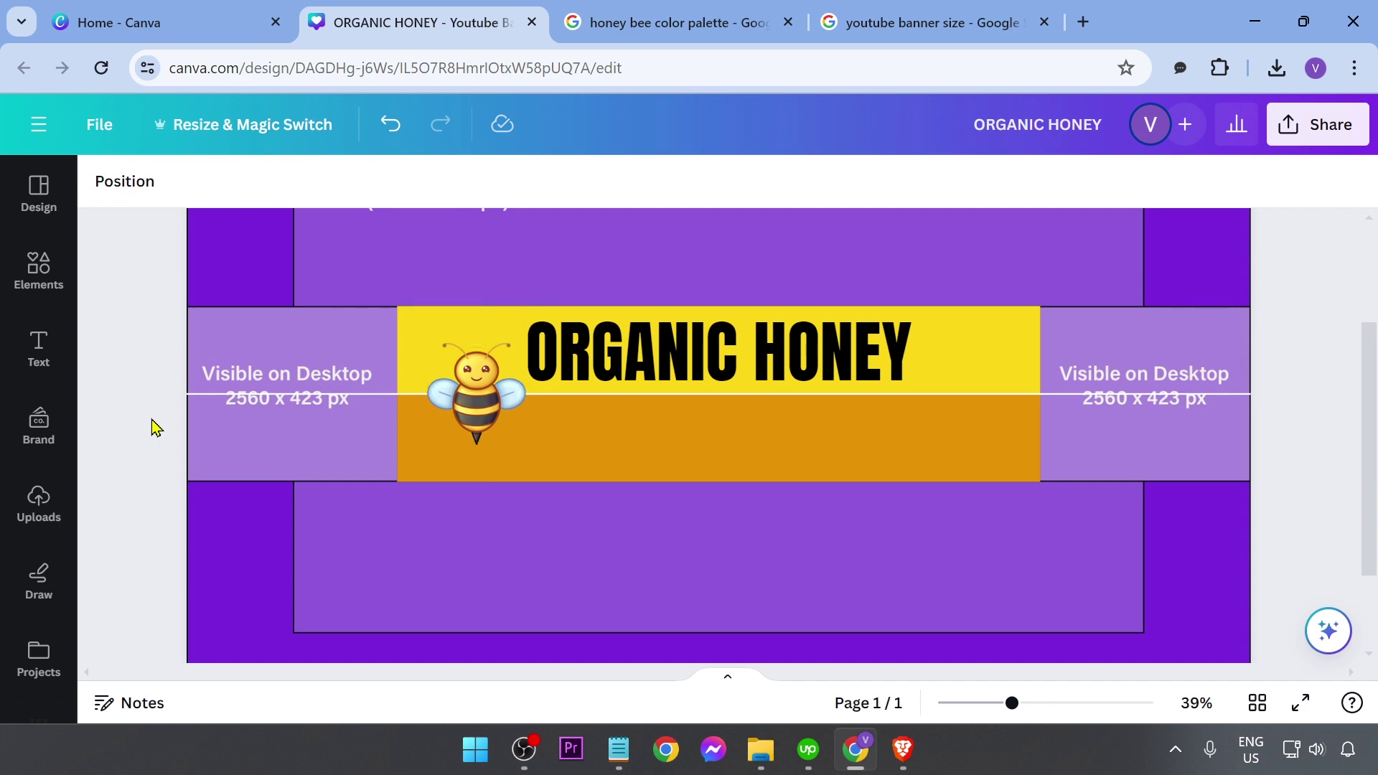
pyautogui.click(649, 359)
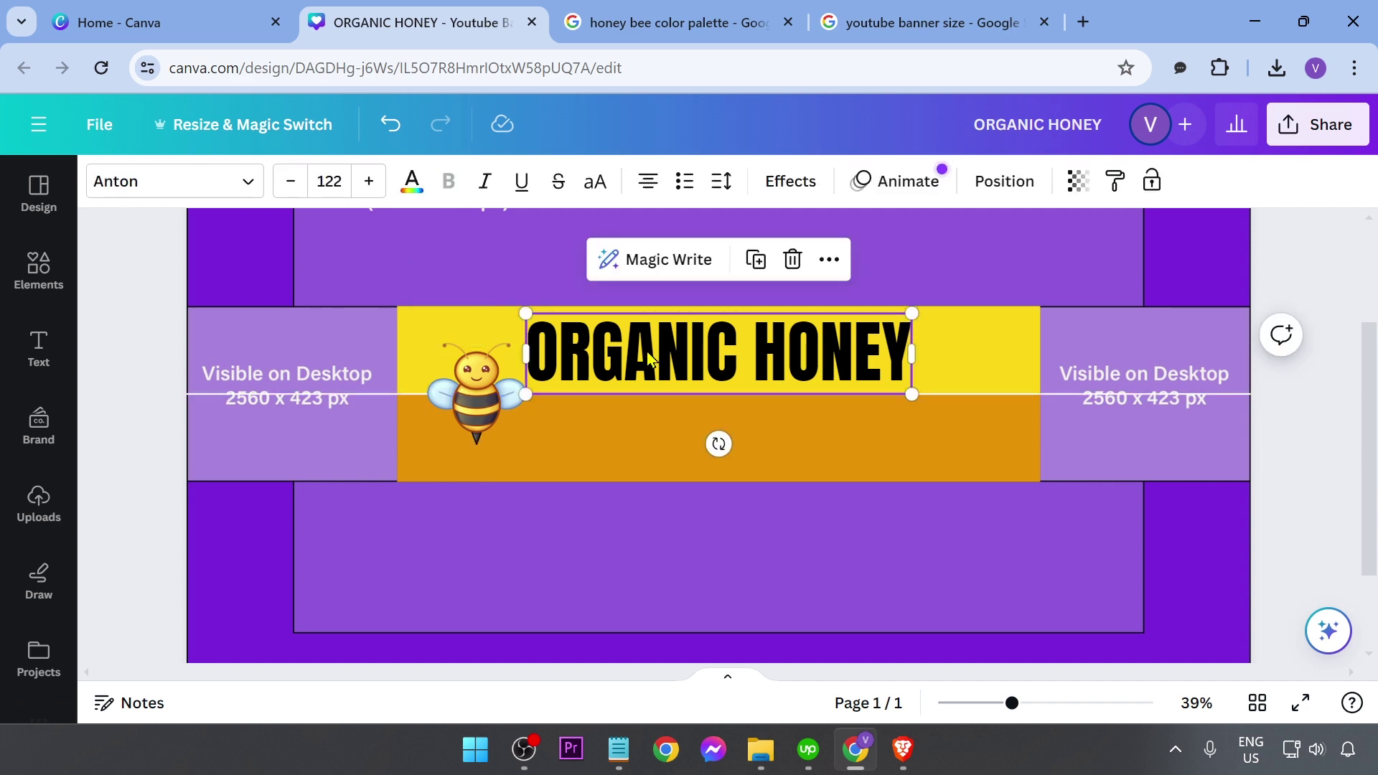
pyautogui.click(675, 22)
pyautogui.scroll(-3, 646, 502)
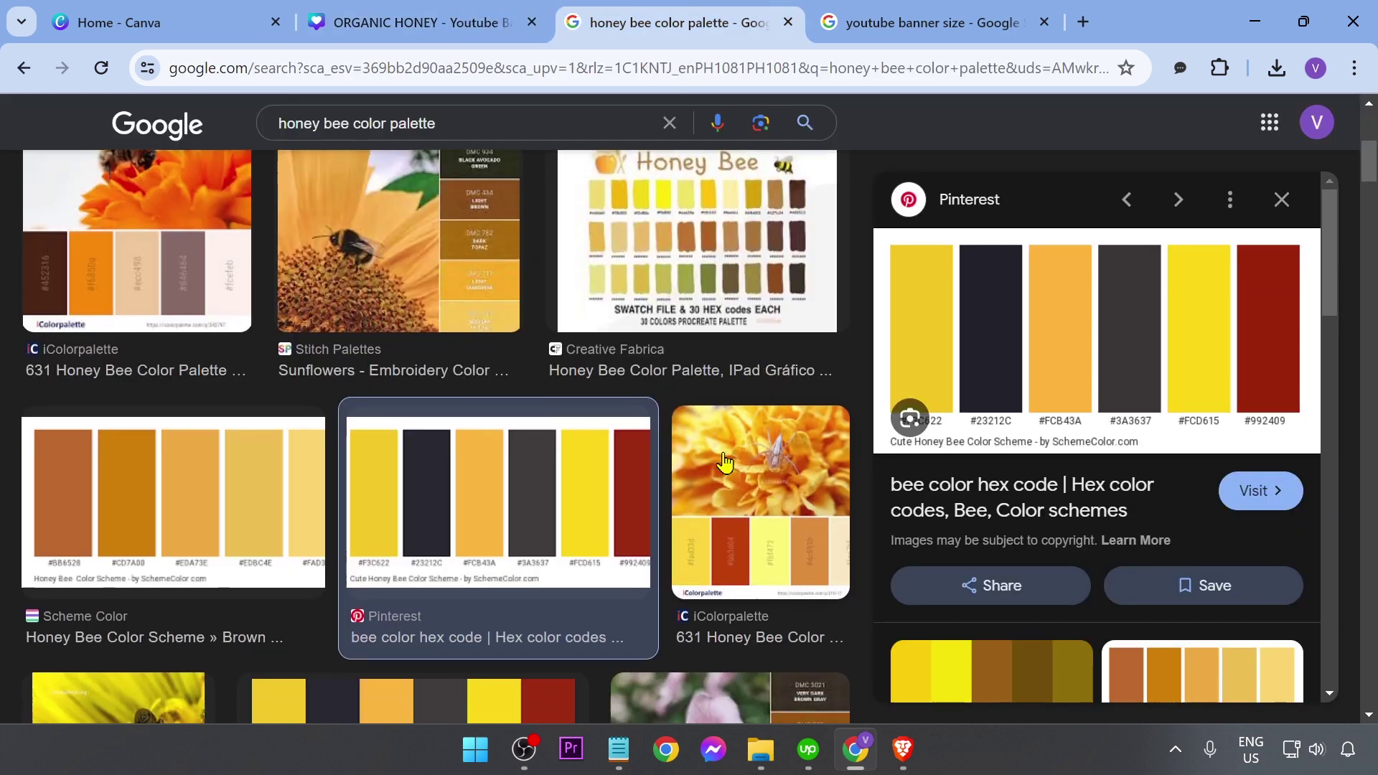
pyautogui.click(420, 22)
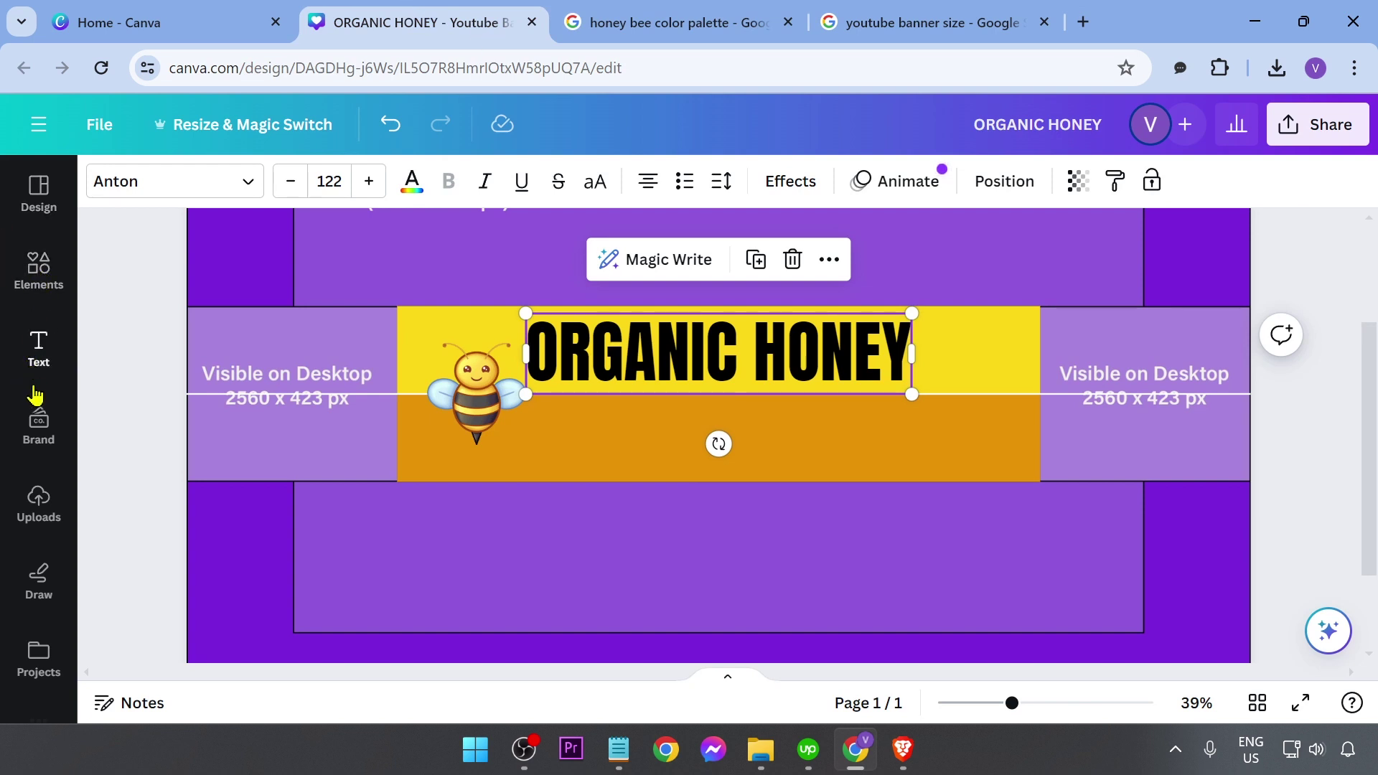
# Re-add the uploaded colour-palette image and place it below the title
pyautogui.click(38, 502)
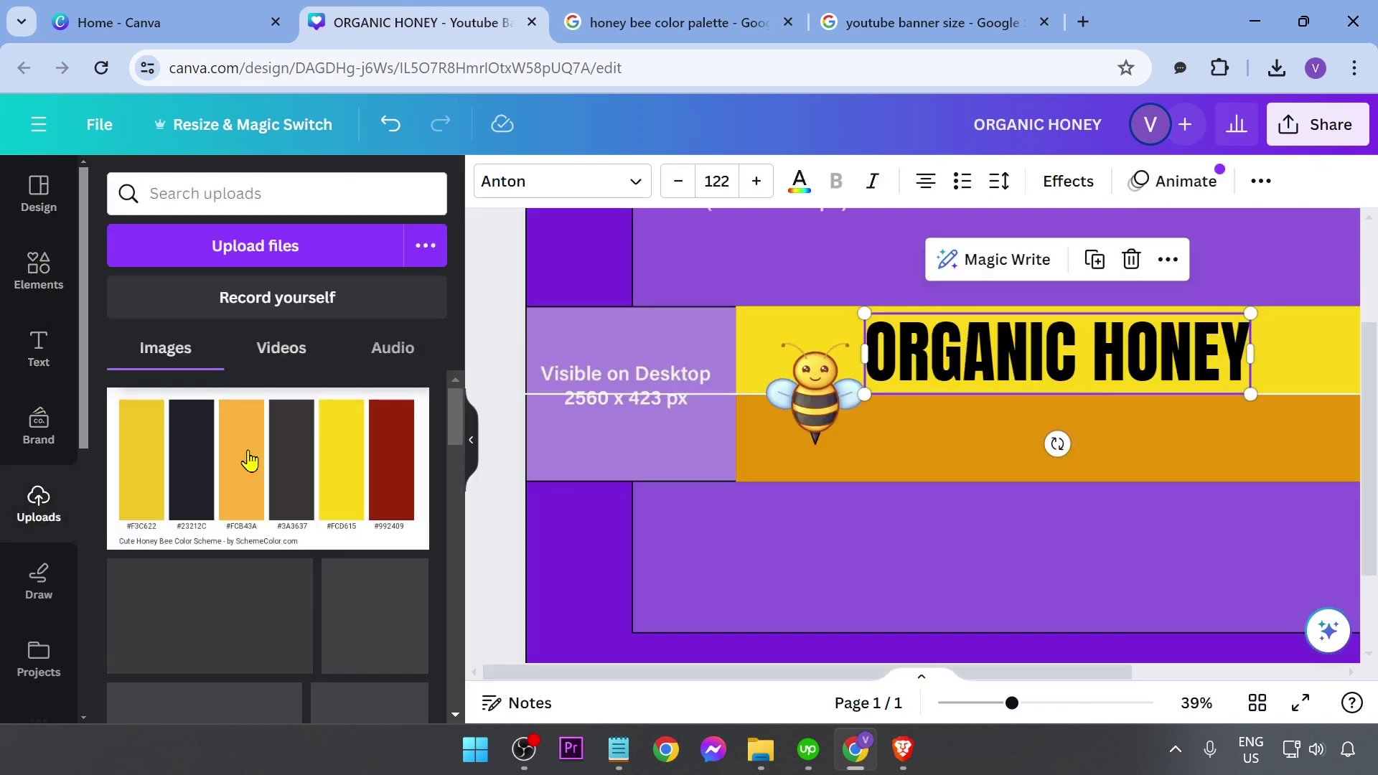
pyautogui.click(369, 455)
pyautogui.click(470, 454)
pyautogui.moveTo(630, 302); pyautogui.dragTo(609, 489)
# Colour the ORGANIC HONEY title #23212C by eyedropper-sampling the palette's dark bar
pyautogui.click(689, 359)
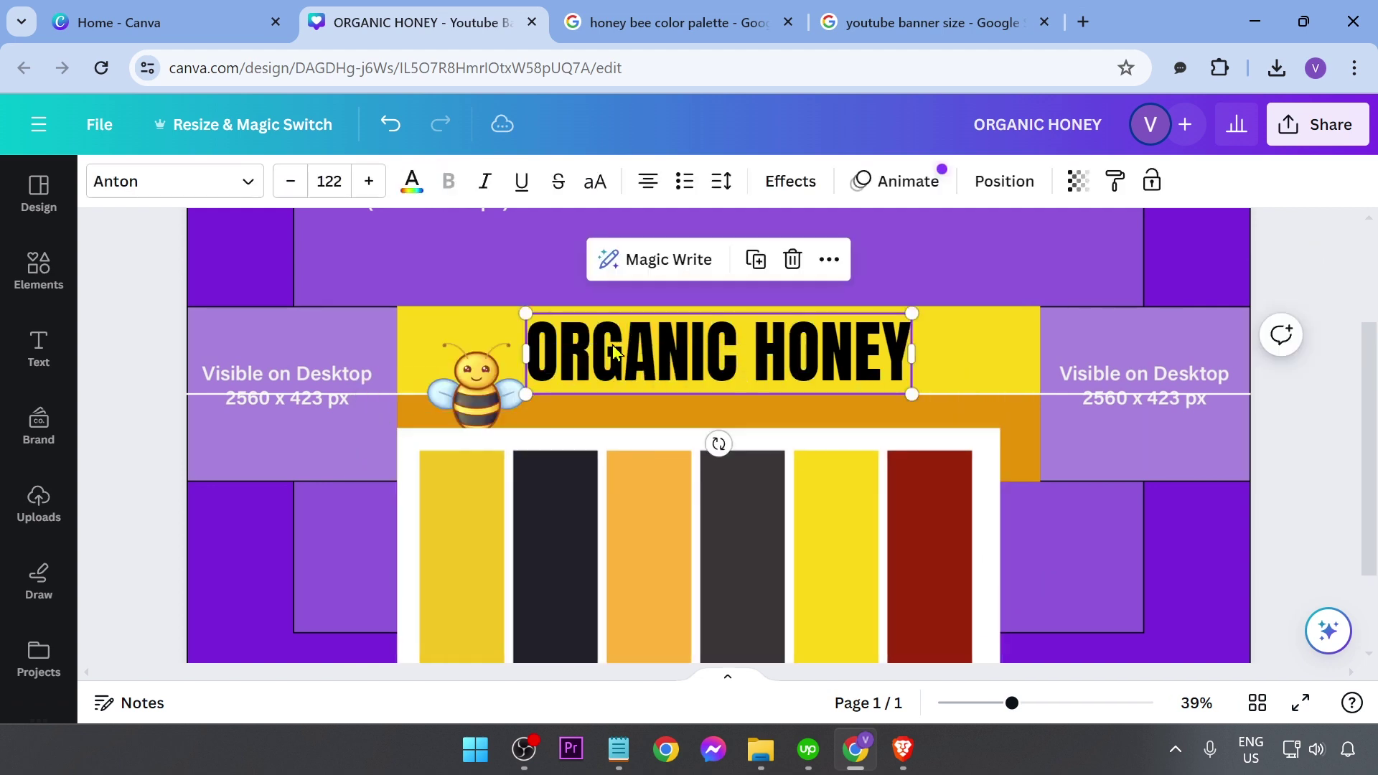
pyautogui.click(688, 359)
pyautogui.click(407, 183)
pyautogui.click(118, 311)
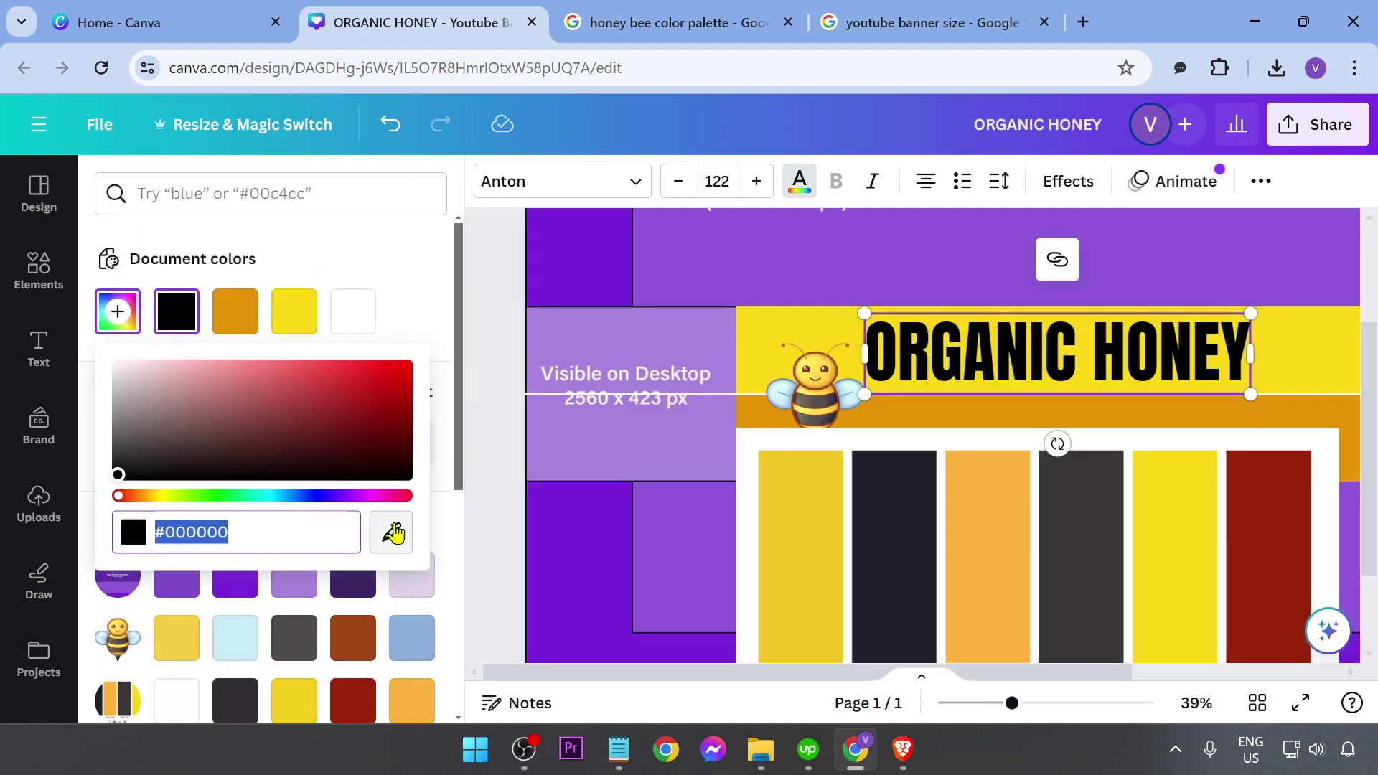
pyautogui.click(391, 532)
pyautogui.click(1063, 527)
pyautogui.click(799, 181)
pyautogui.click(792, 181)
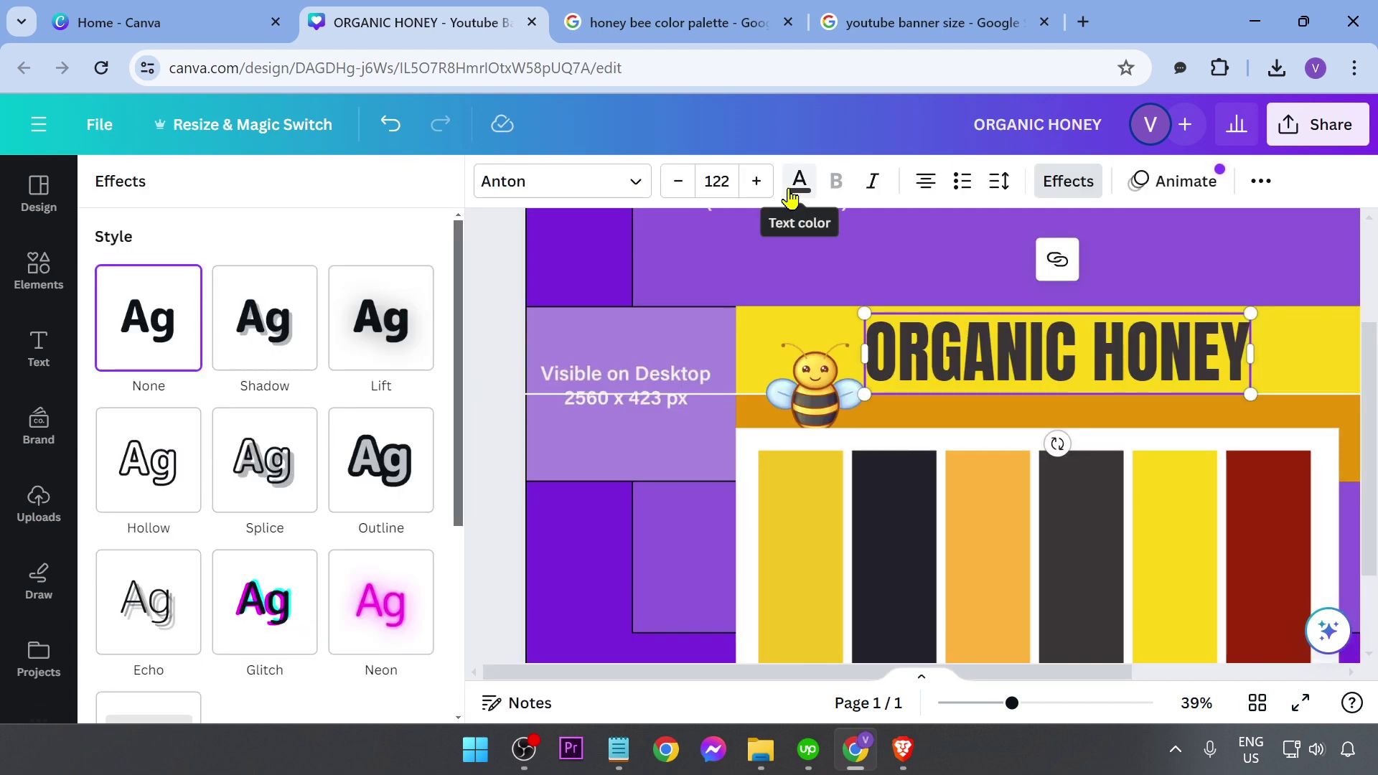
pyautogui.click(799, 183)
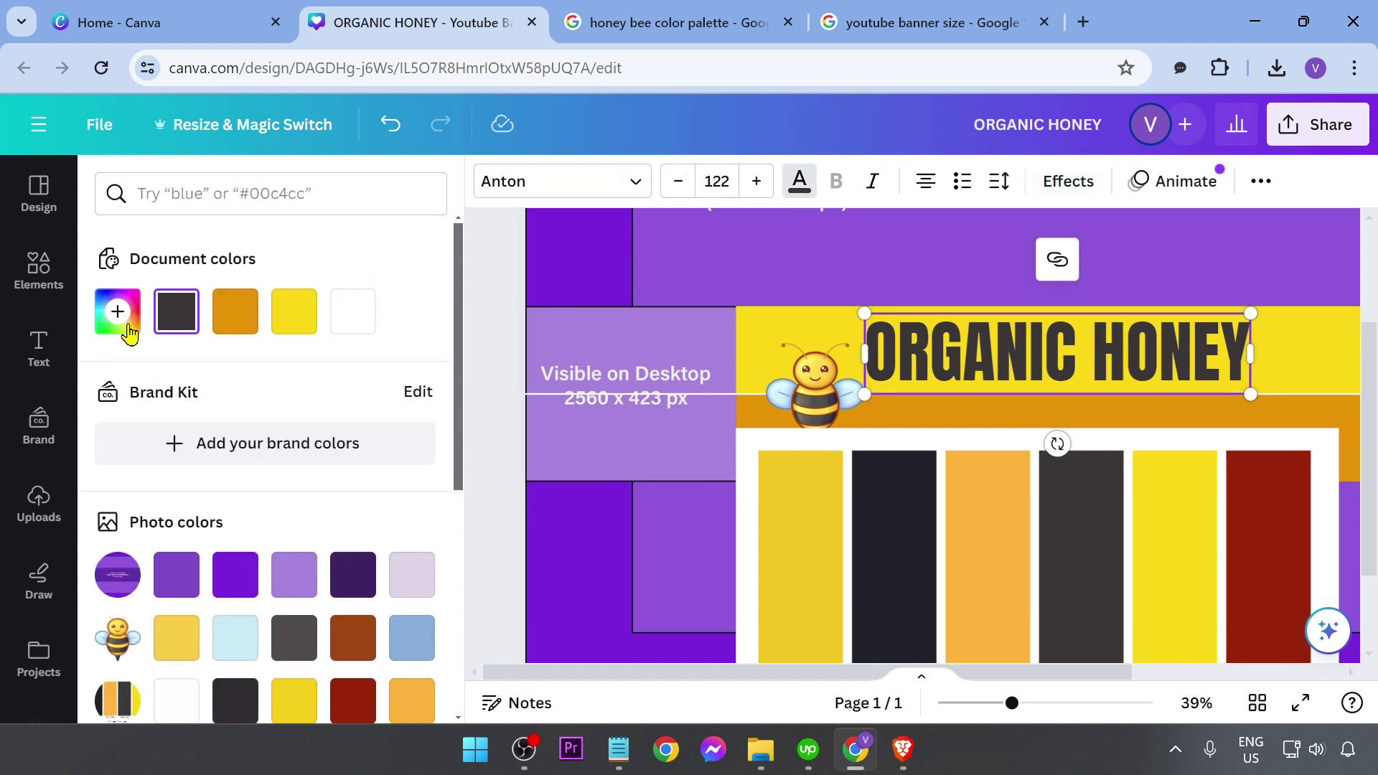
pyautogui.click(117, 310)
pyautogui.click(391, 532)
pyautogui.click(903, 518)
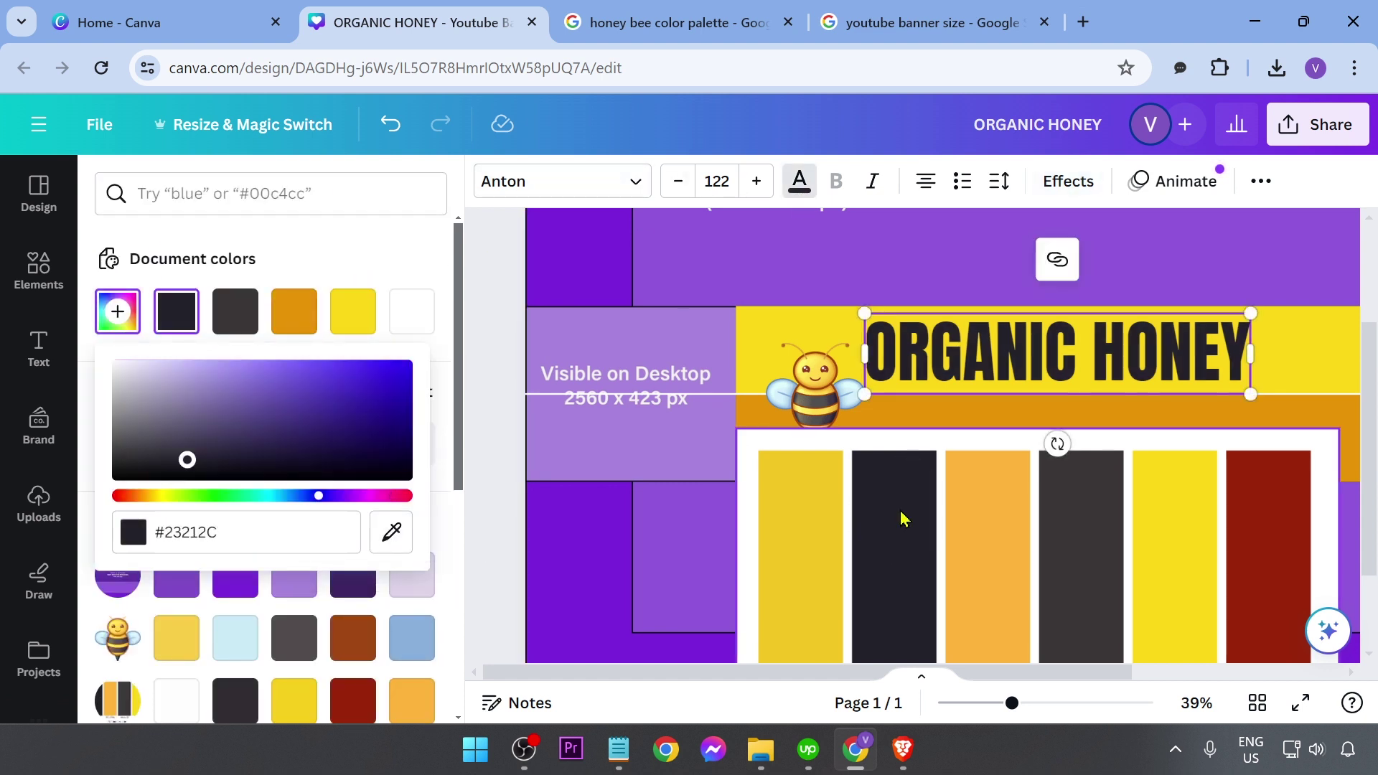
pyautogui.click(1246, 526)
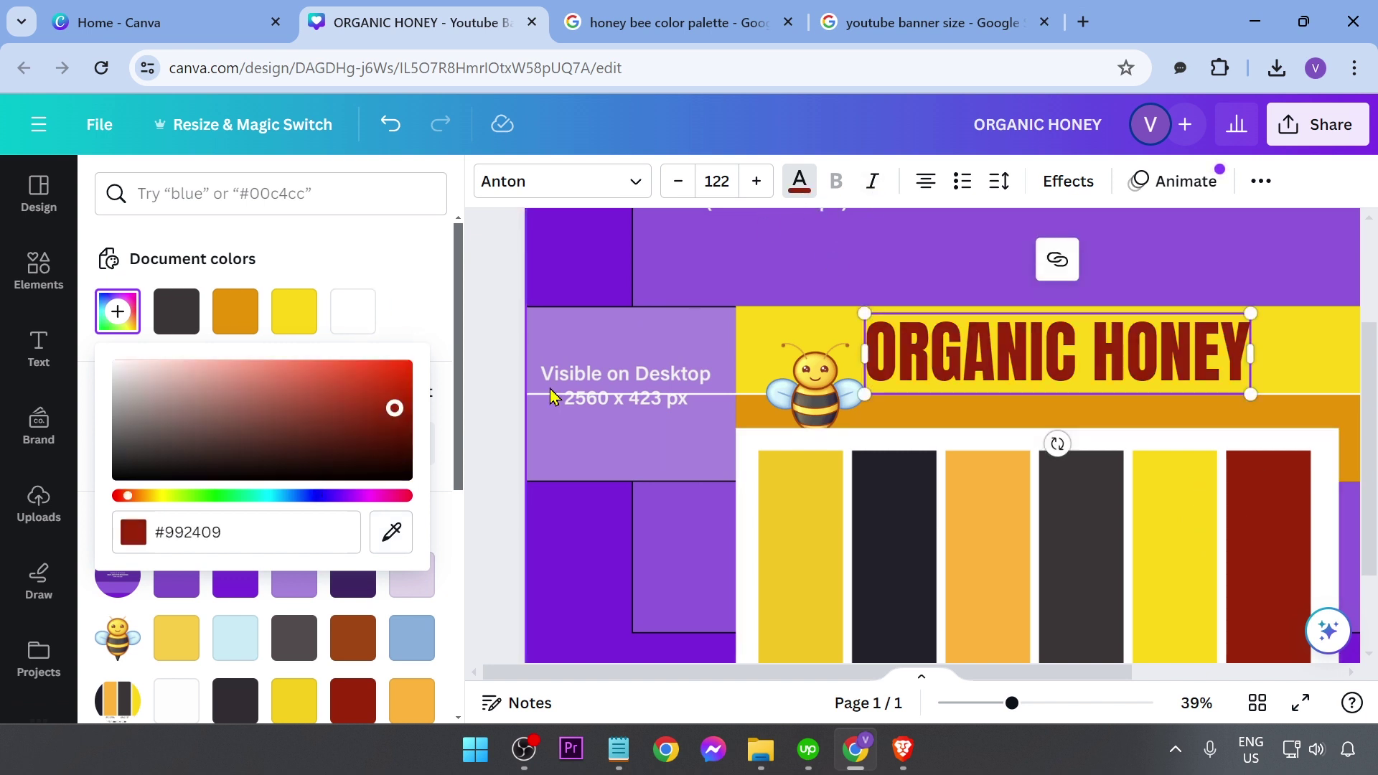
pyautogui.click(391, 532)
pyautogui.click(894, 524)
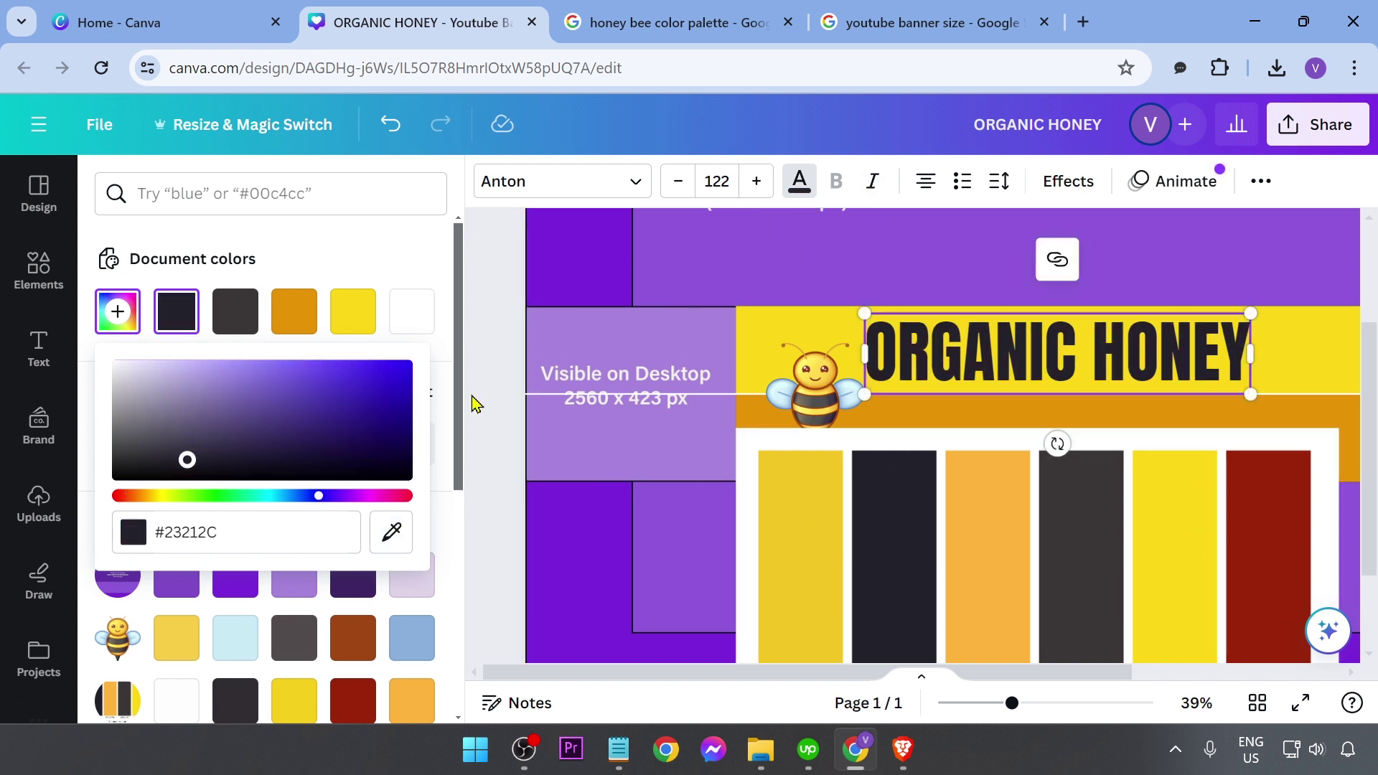
pyautogui.press('Escape')
# Delete the colour-palette reference image from the banner
pyautogui.click(106, 408)
pyautogui.click(638, 546)
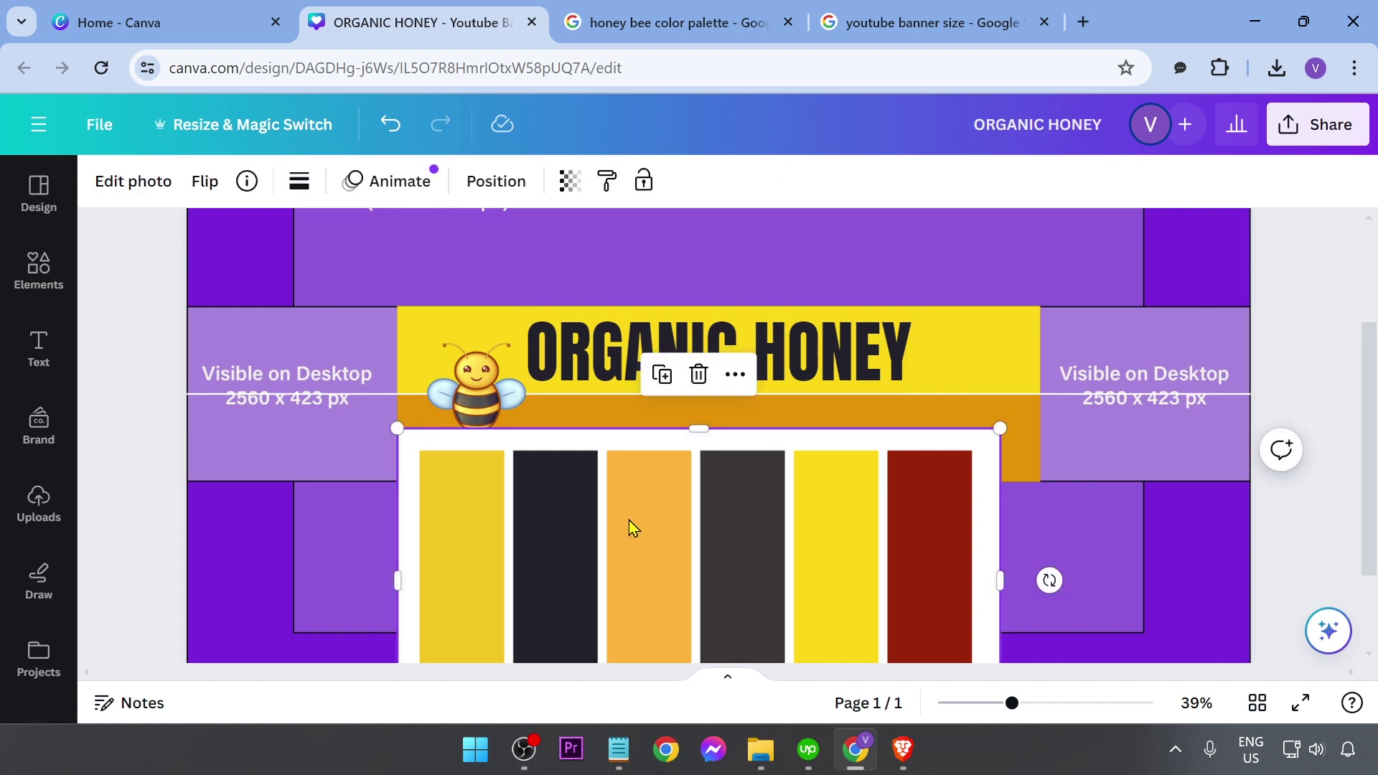
pyautogui.press('Delete')
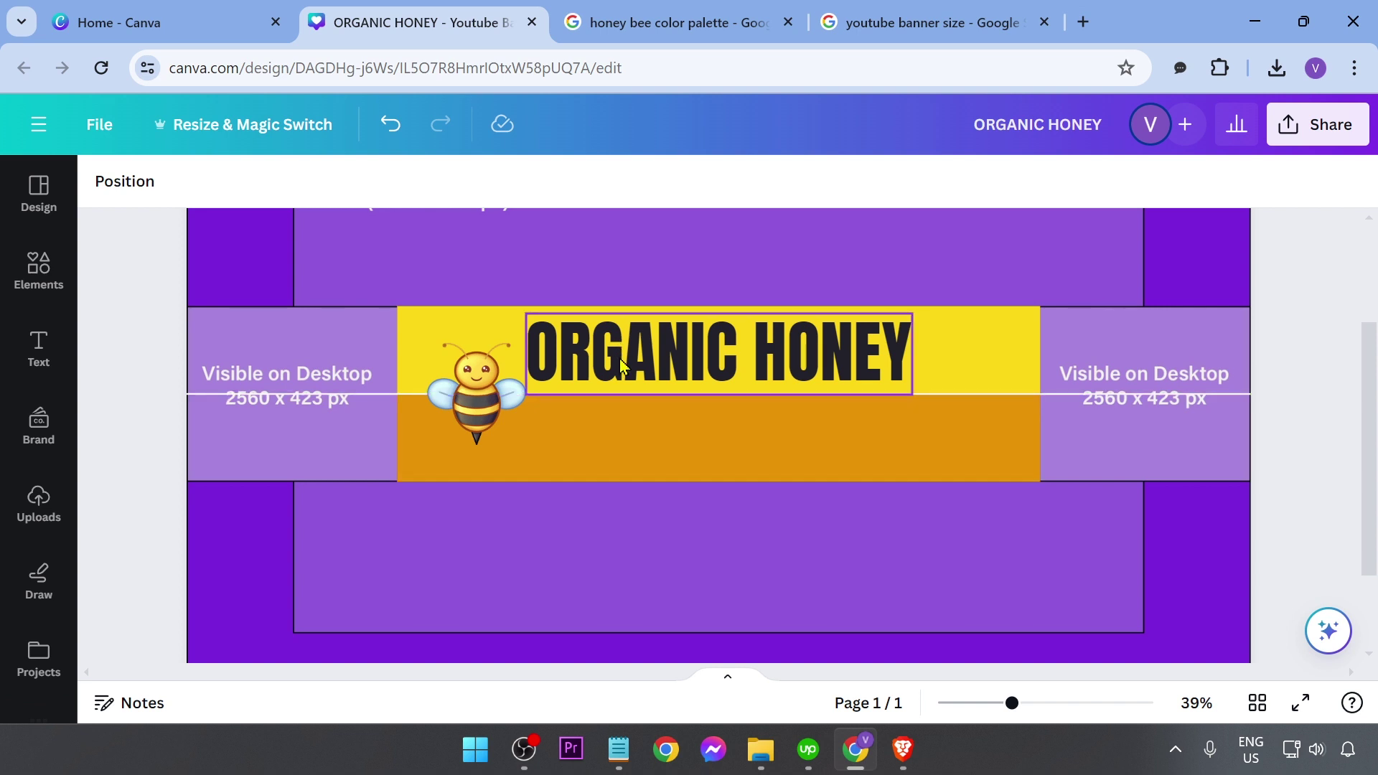
# Add a new heading reading 'FRESH | HEALTHY | SWEET' and select all its text
pyautogui.click(49, 296)
pyautogui.click(59, 370)
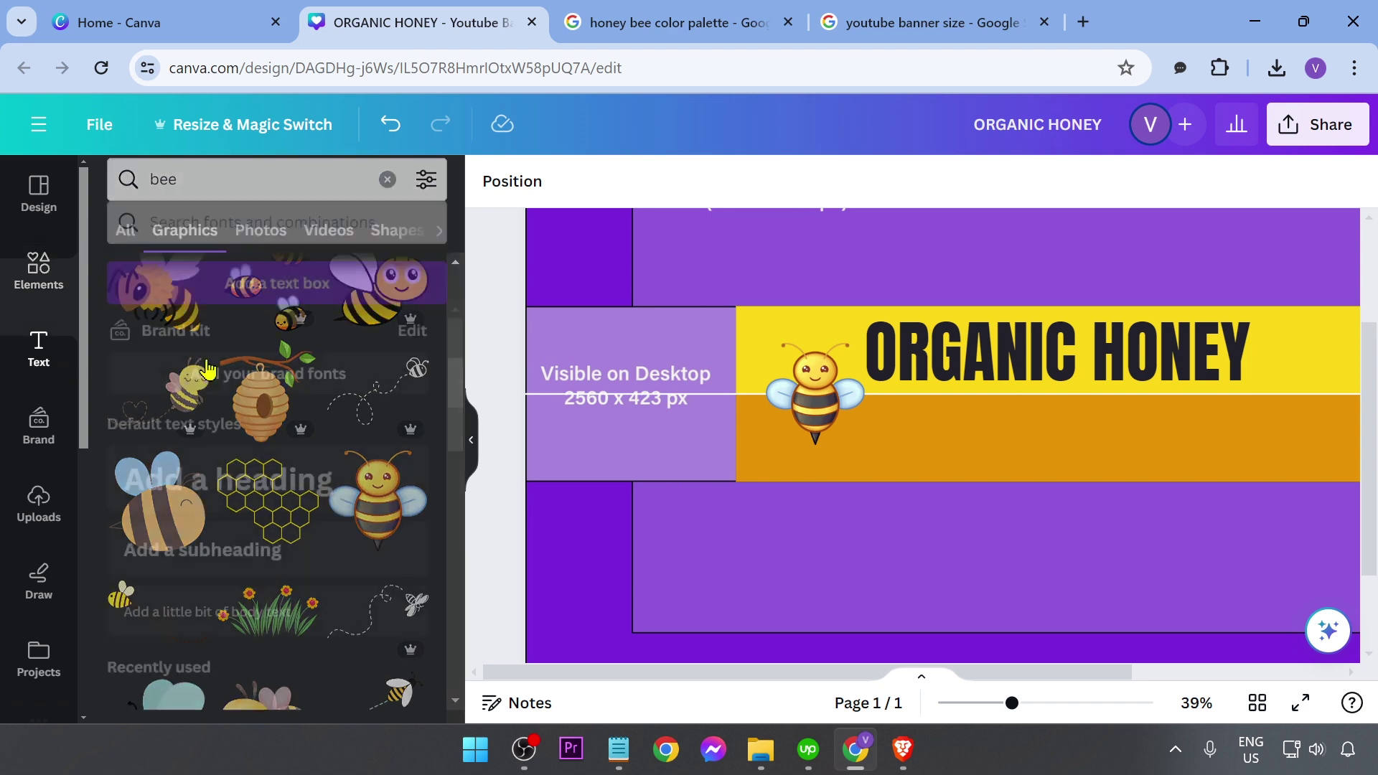
pyautogui.scroll(-3, 286, 367)
pyautogui.scroll(3, 285, 368)
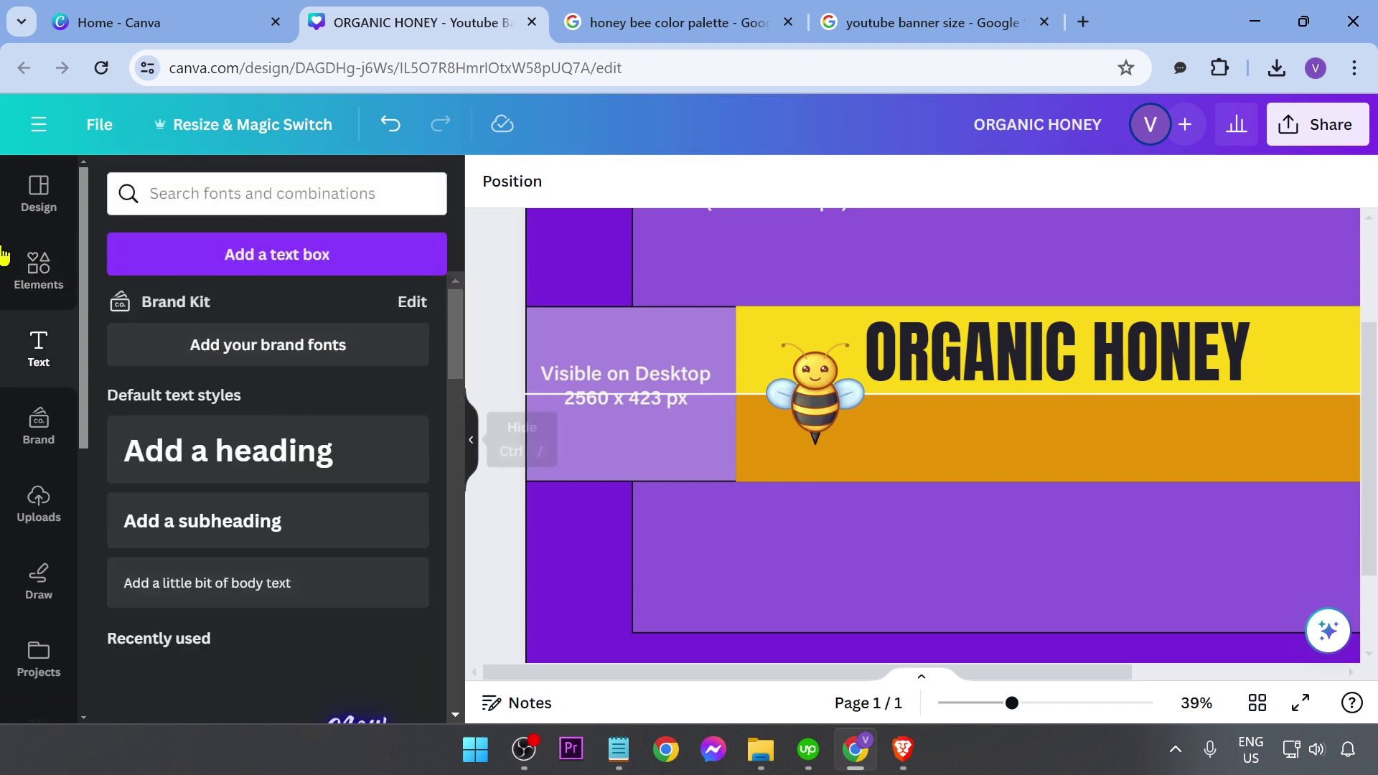
pyautogui.click(264, 454)
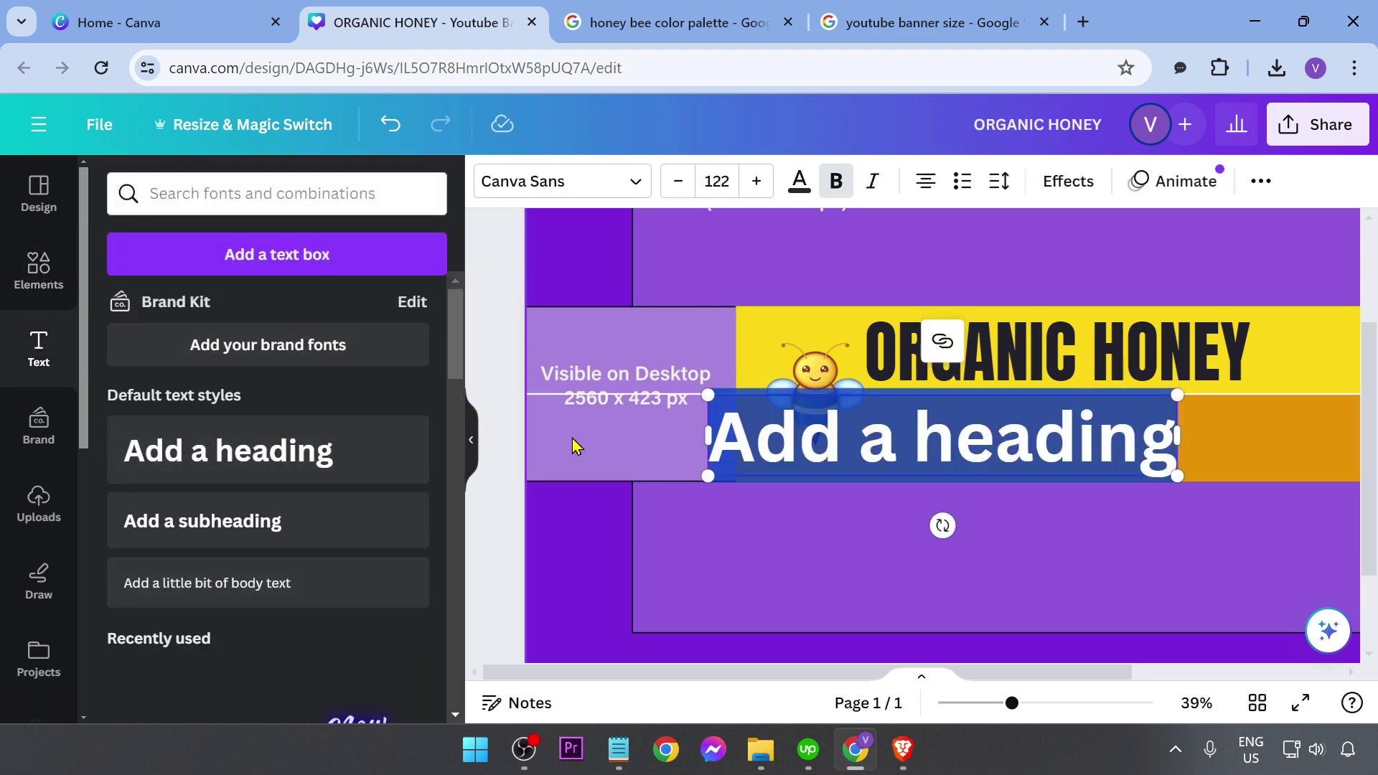
pyautogui.click(467, 442)
pyautogui.write('FRESH ')
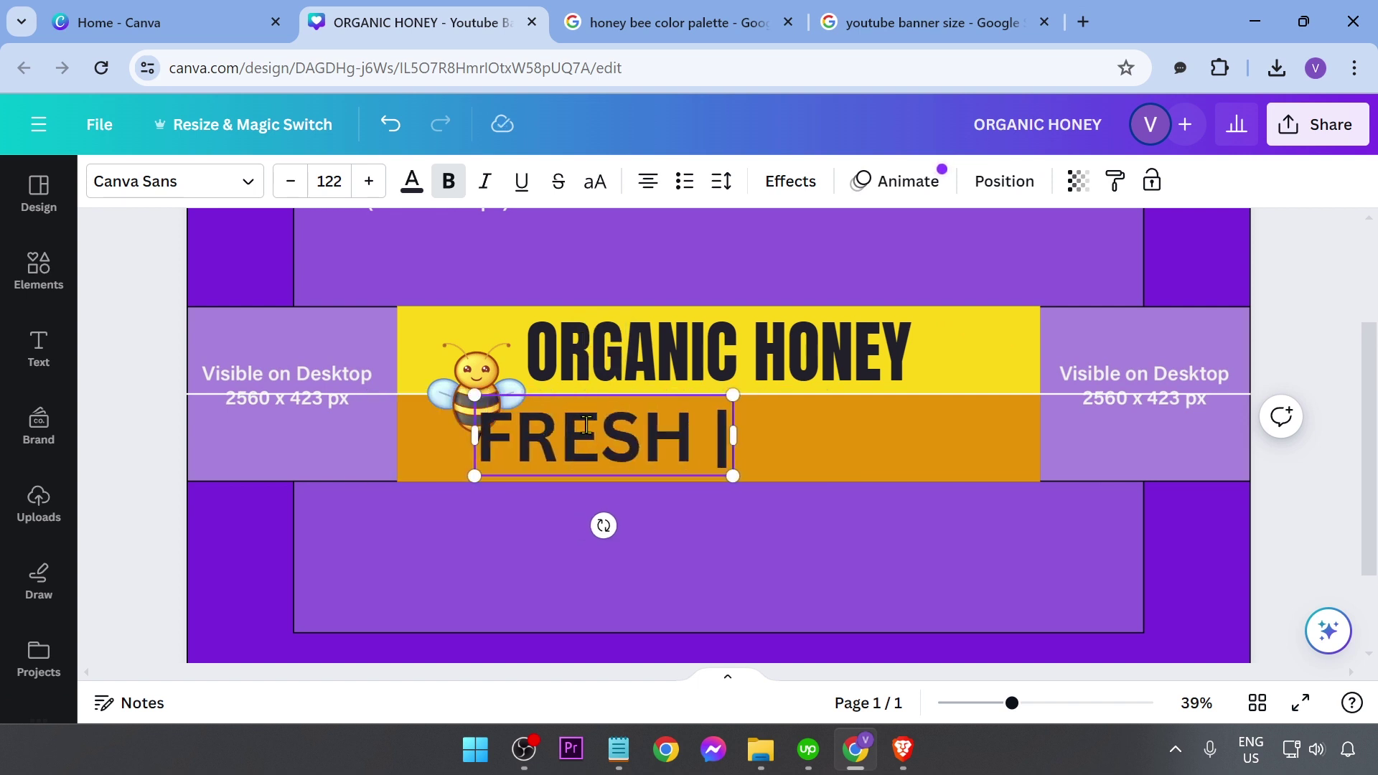
pyautogui.write('| HEALTHY |')
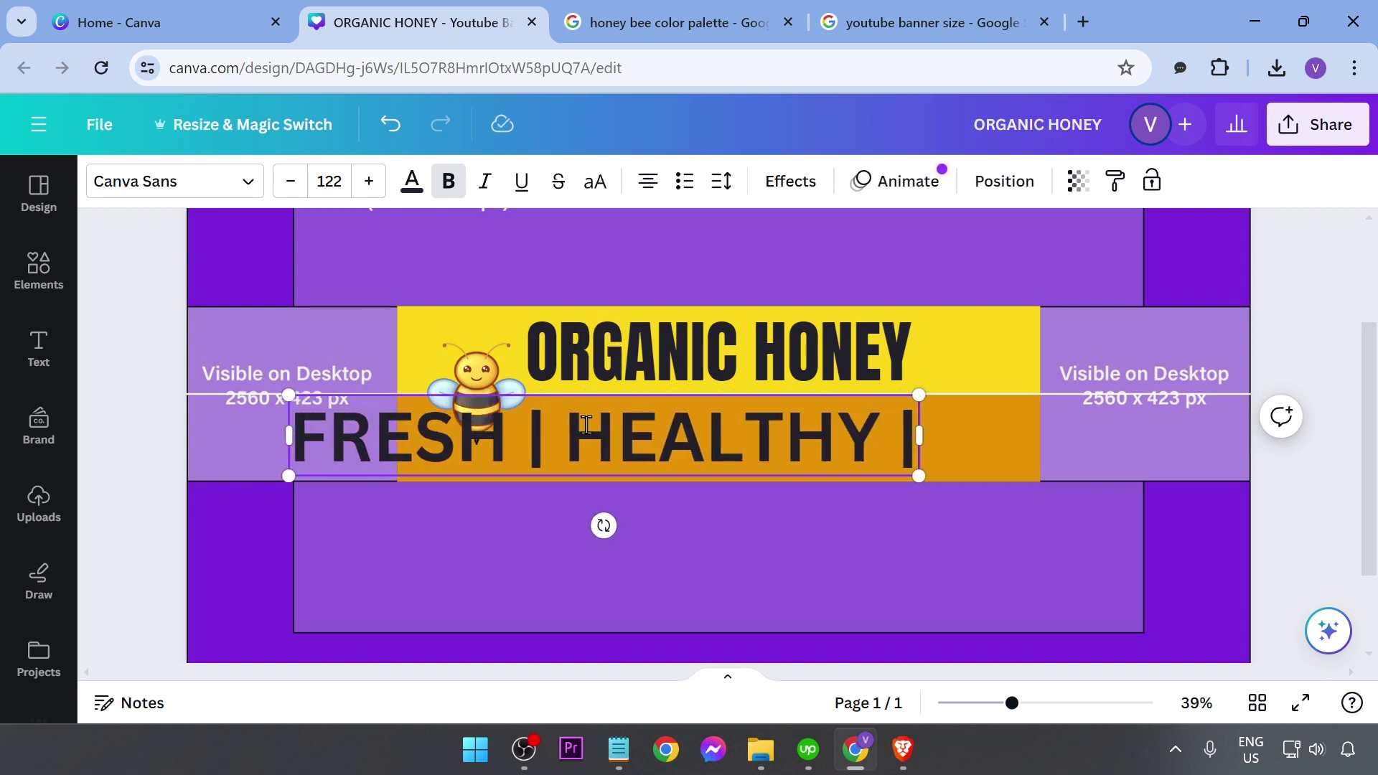
pyautogui.write(' SWEET')
pyautogui.hotkey('ctrl', 'a')
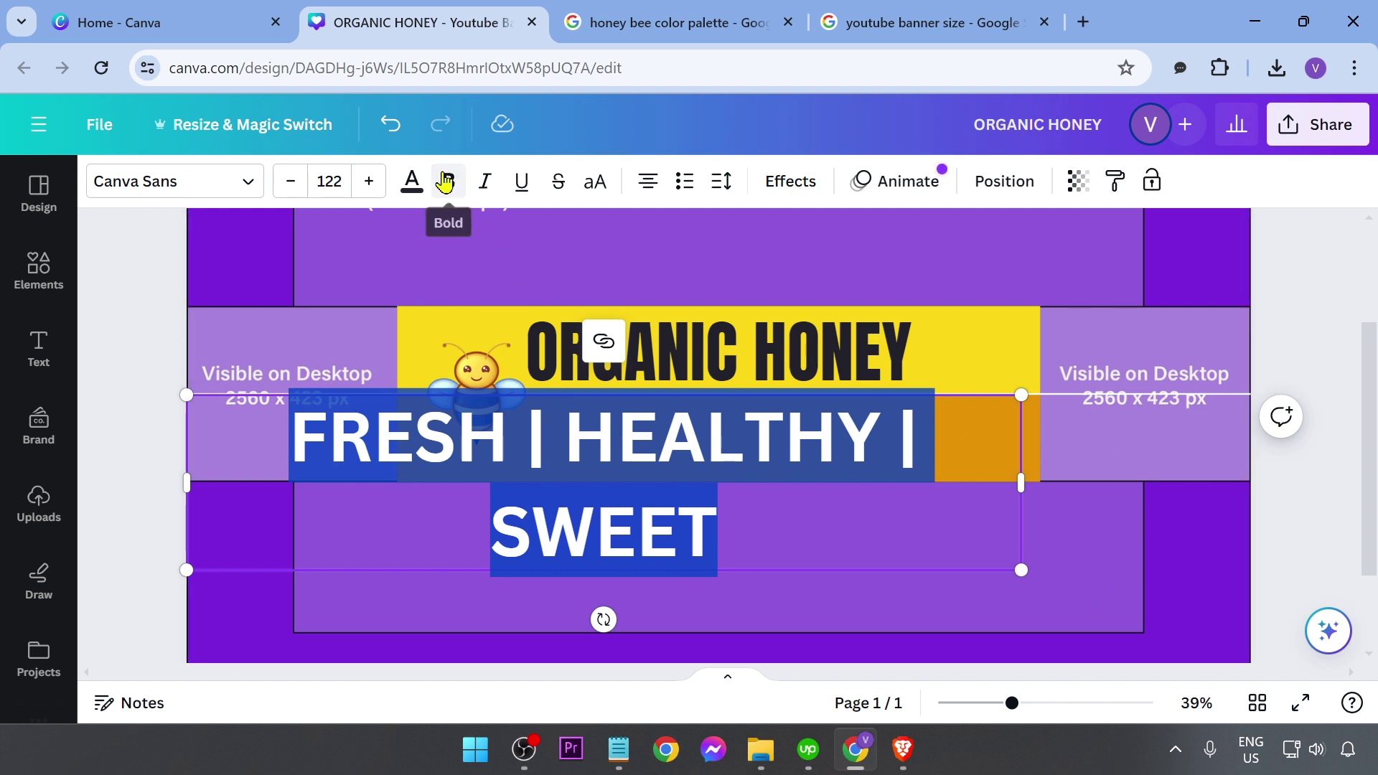
# Make the tagline bold and set its font size to 48, then 64
pyautogui.click(446, 182)
pyautogui.click(329, 181)
pyautogui.scroll(-1, 354, 502)
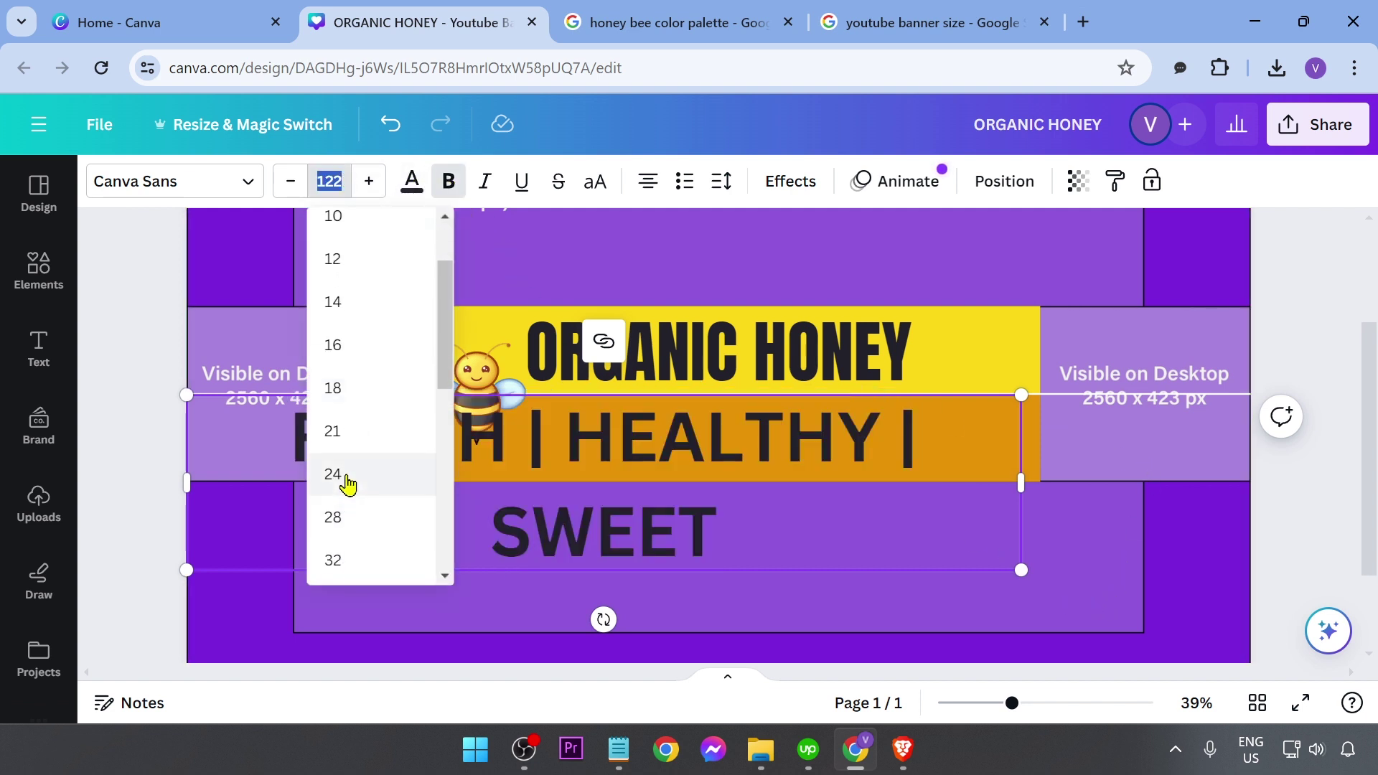
pyautogui.scroll(-2, 345, 531)
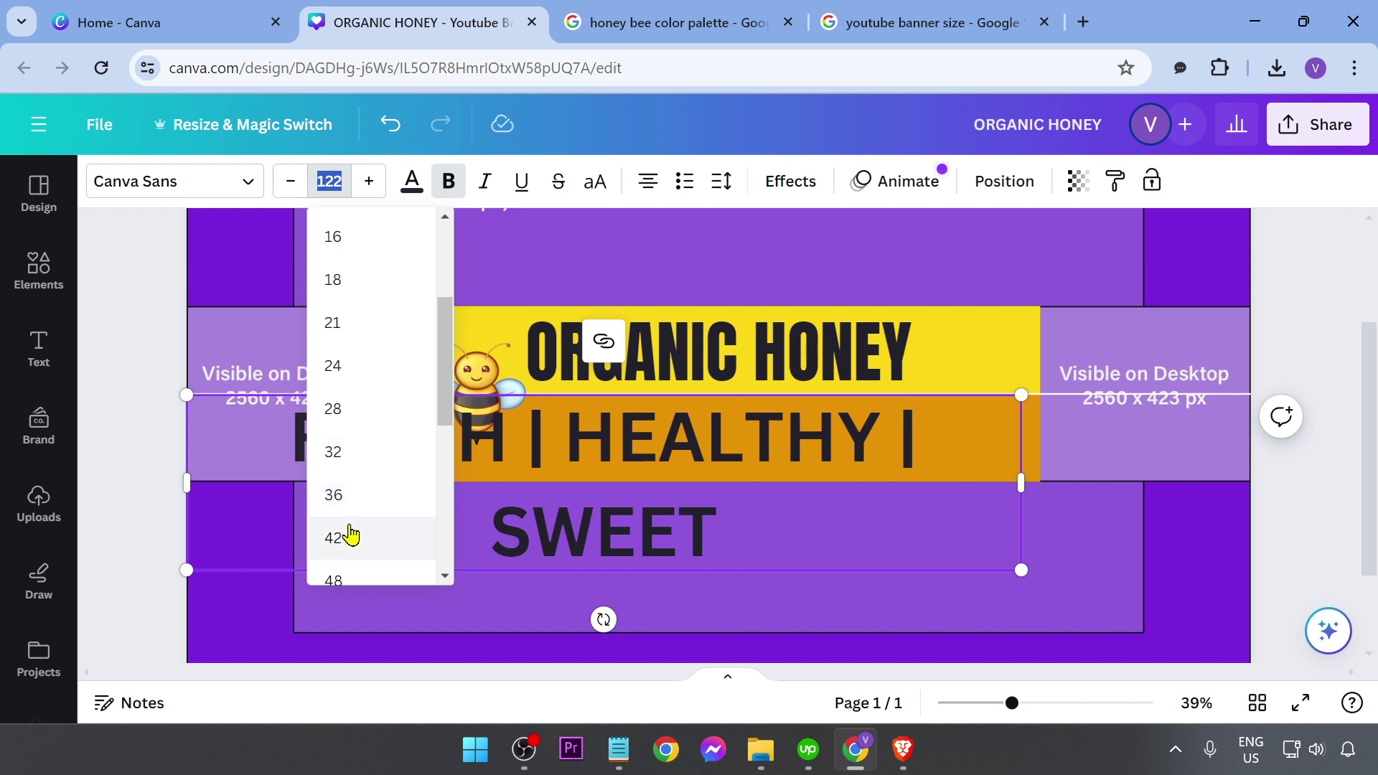
pyautogui.click(346, 581)
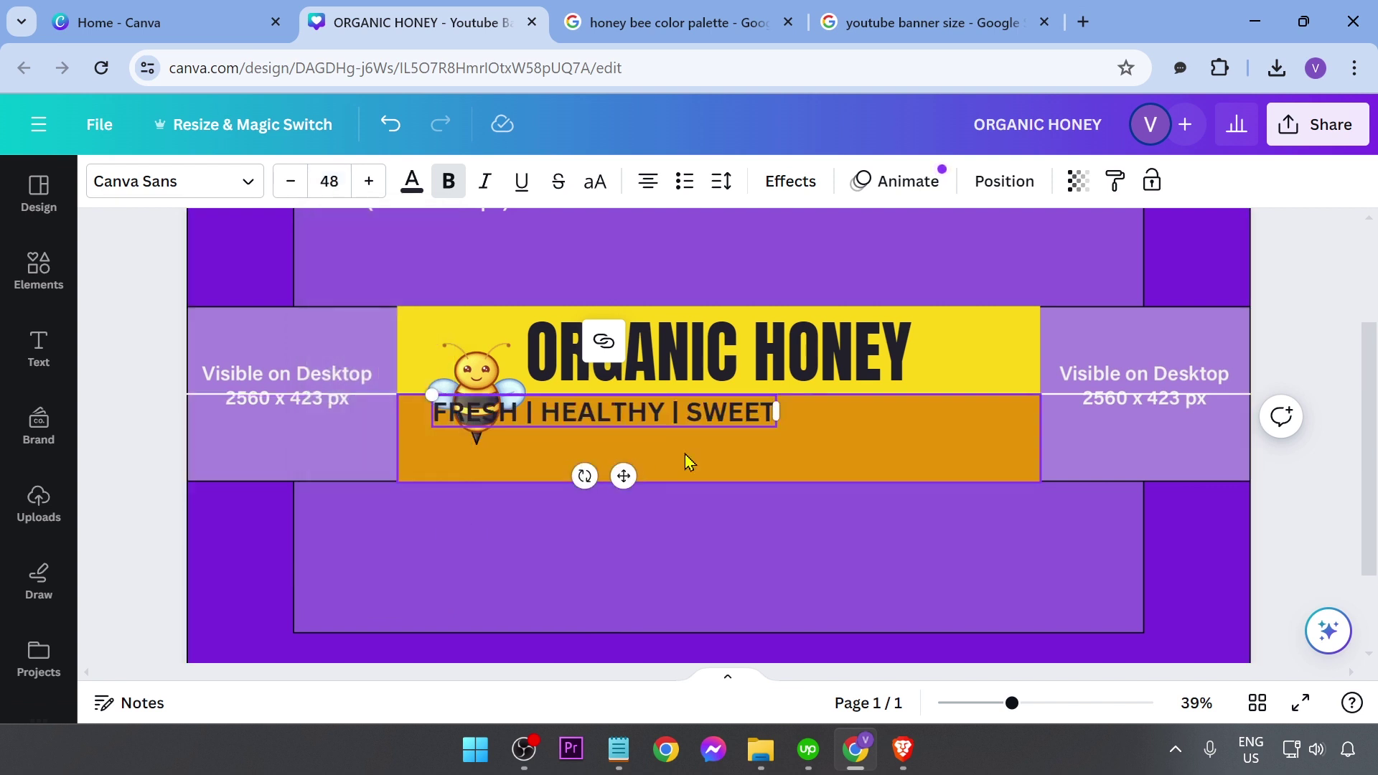
pyautogui.tripleClick(740, 420)
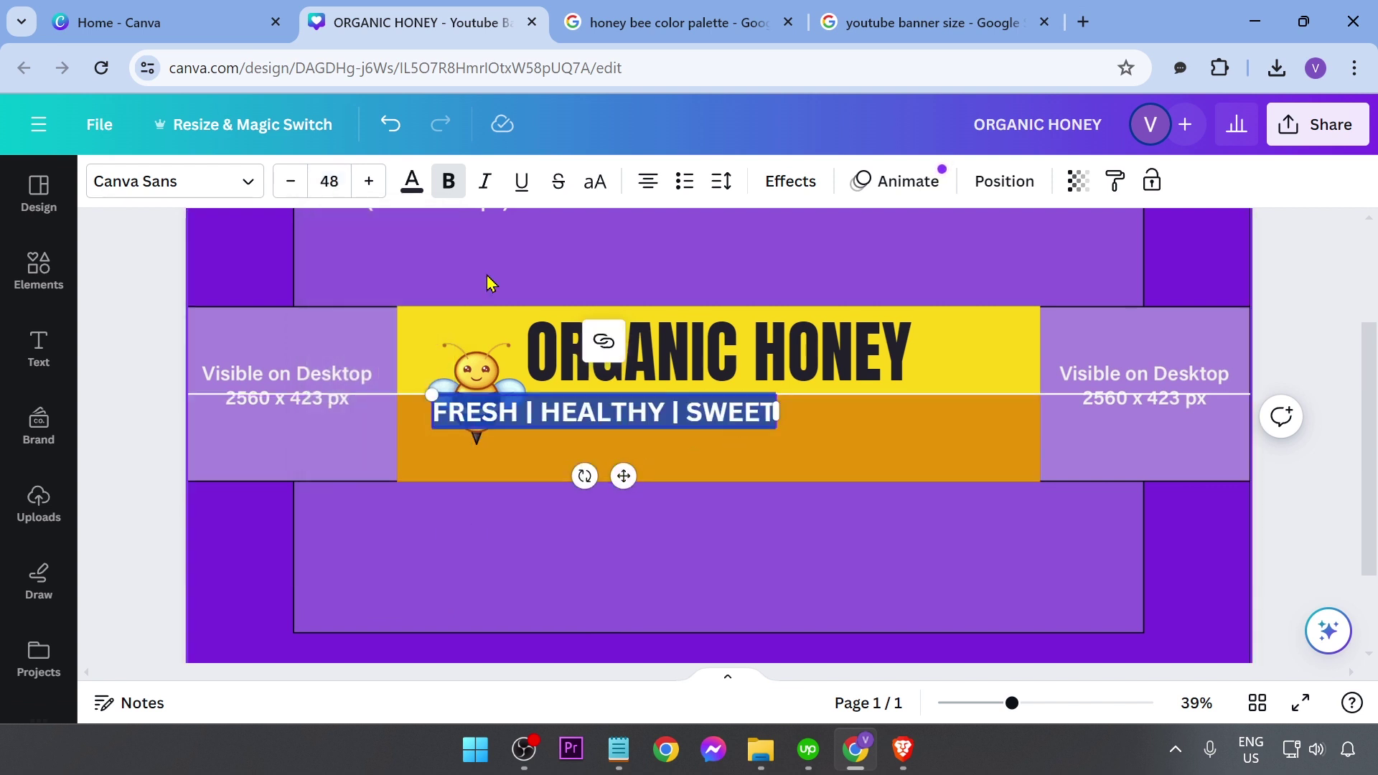
pyautogui.click(330, 181)
pyautogui.scroll(-3, 358, 502)
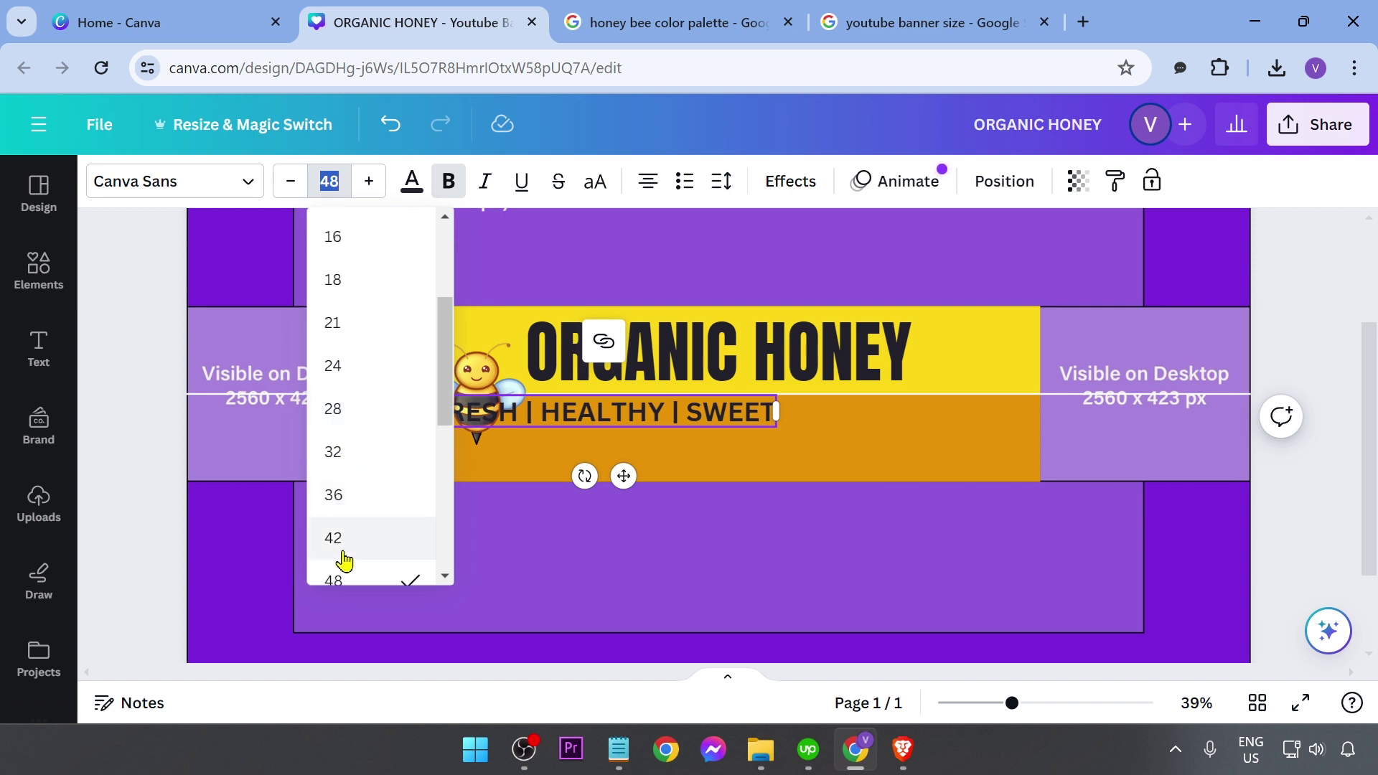
pyautogui.scroll(-2, 359, 517)
pyautogui.scroll(-2, 362, 459)
pyautogui.click(359, 459)
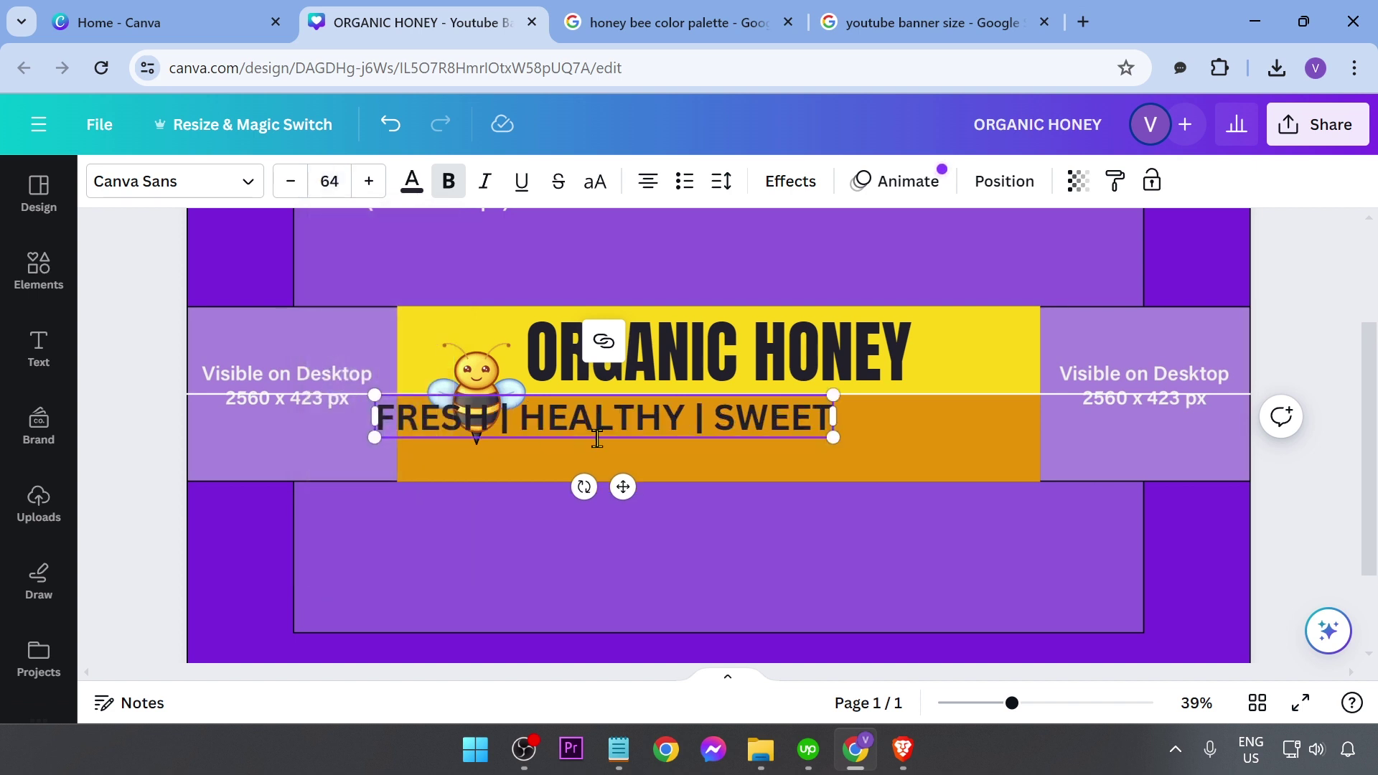
# Scale the tagline down onto one line and centre it under the title
pyautogui.moveTo(614, 492); pyautogui.dragTo(717, 492)
pyautogui.click(415, 583)
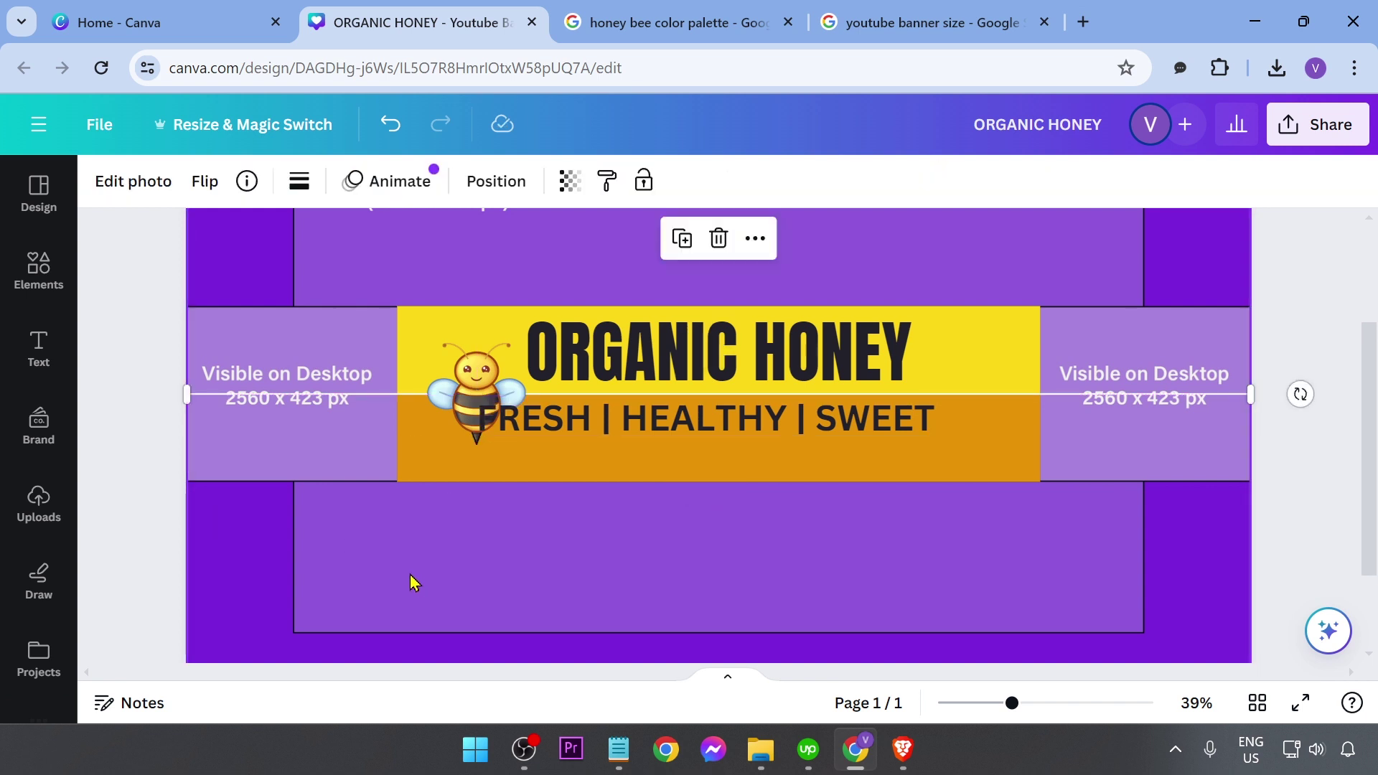
pyautogui.click(718, 420)
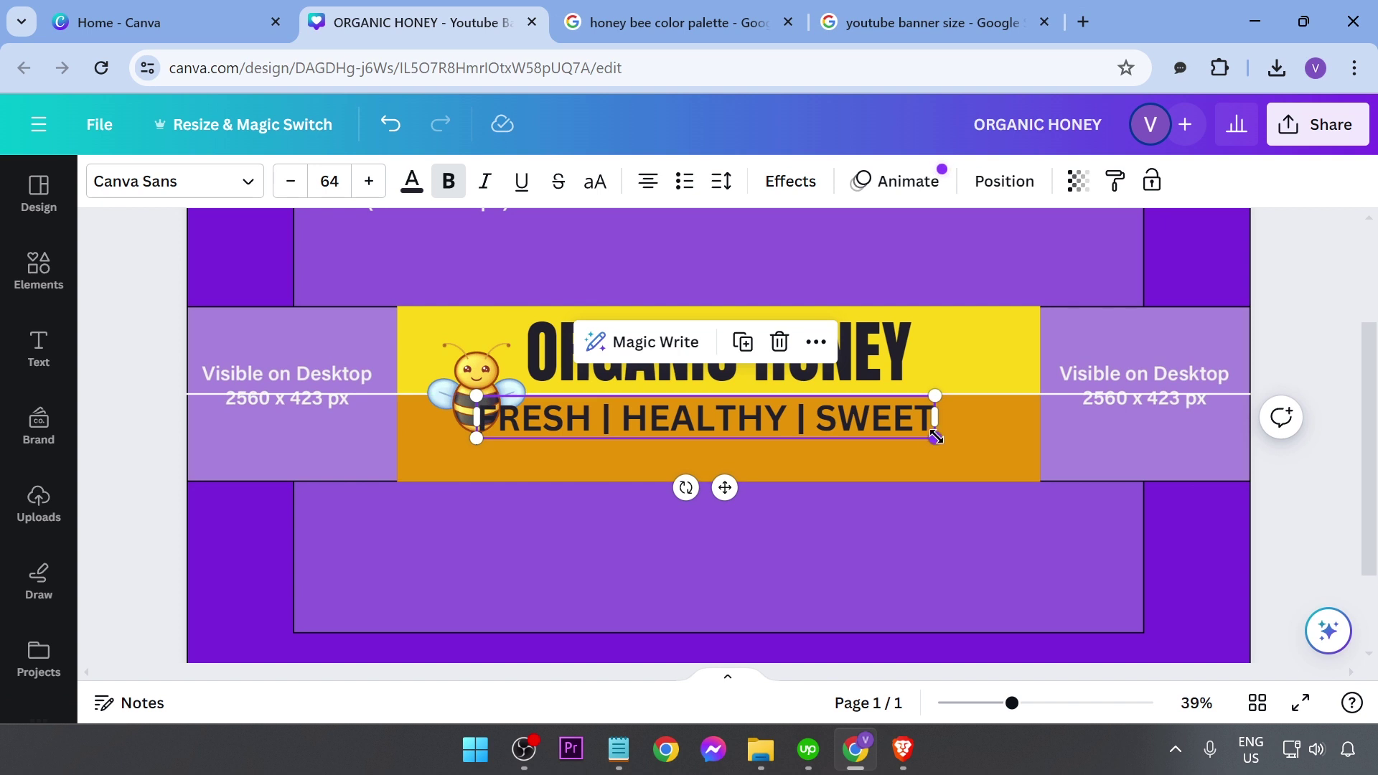
pyautogui.moveTo(934, 438); pyautogui.dragTo(844, 429)
pyautogui.moveTo(635, 424); pyautogui.dragTo(689, 420)
pyautogui.click(685, 396)
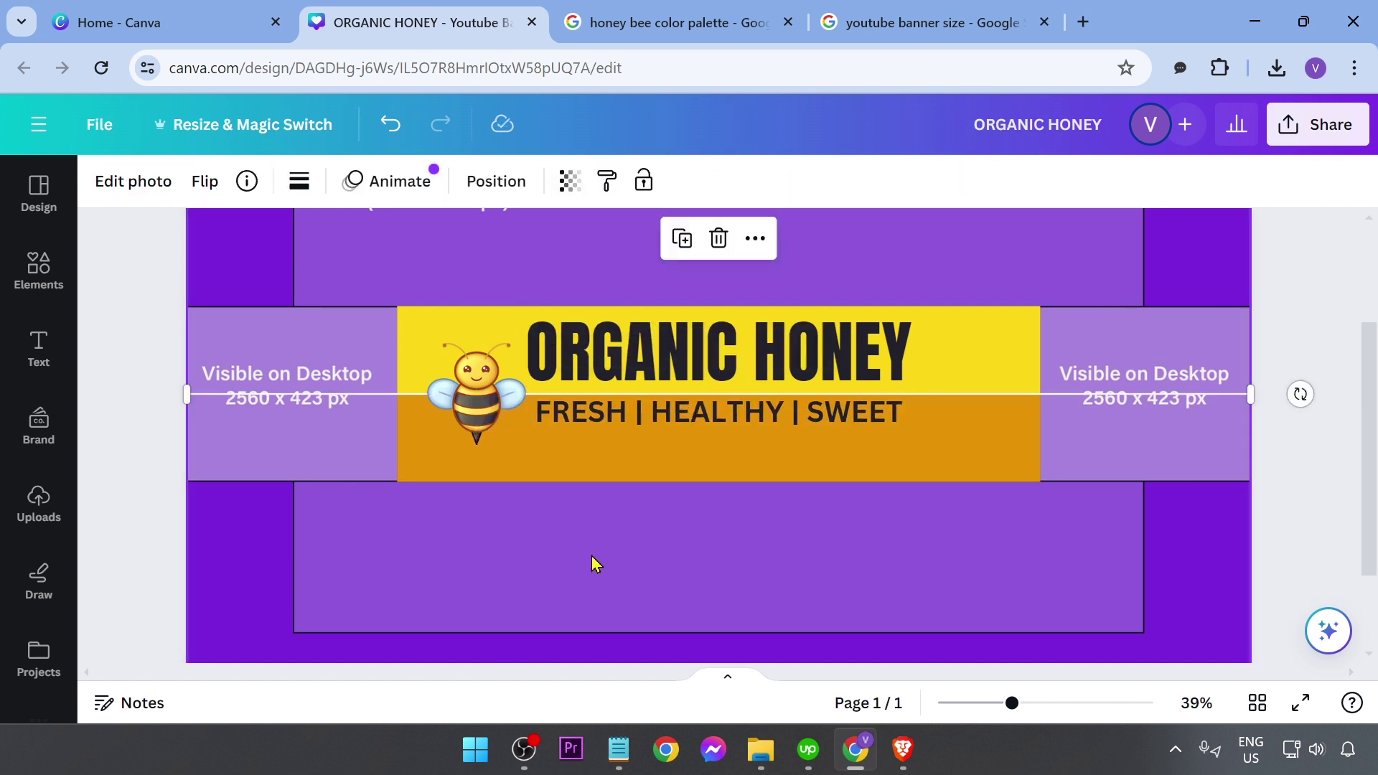
# Recolour the tagline with the dark grey Photo colors swatch taken from the bee graphic
pyautogui.click(640, 418)
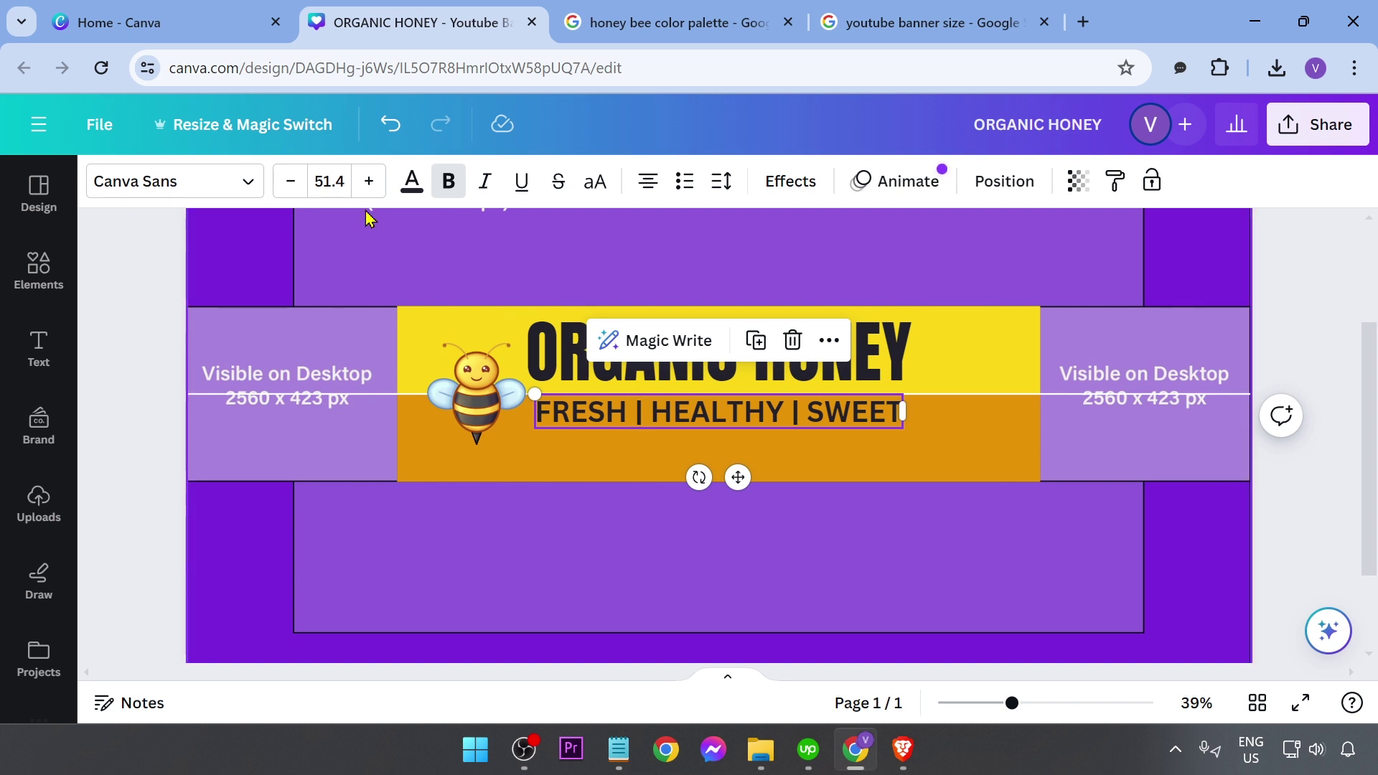
pyautogui.click(411, 181)
pyautogui.scroll(-3, 252, 504)
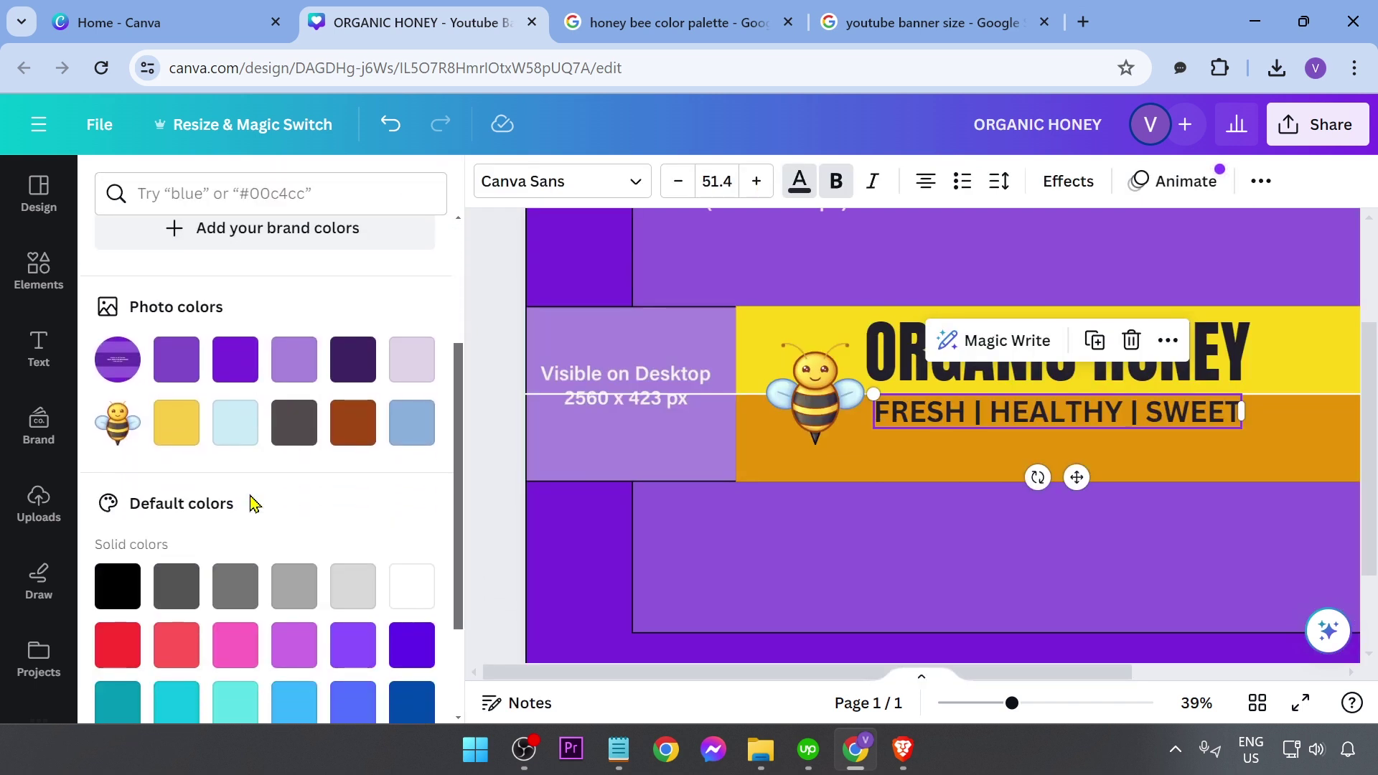
pyautogui.click(291, 427)
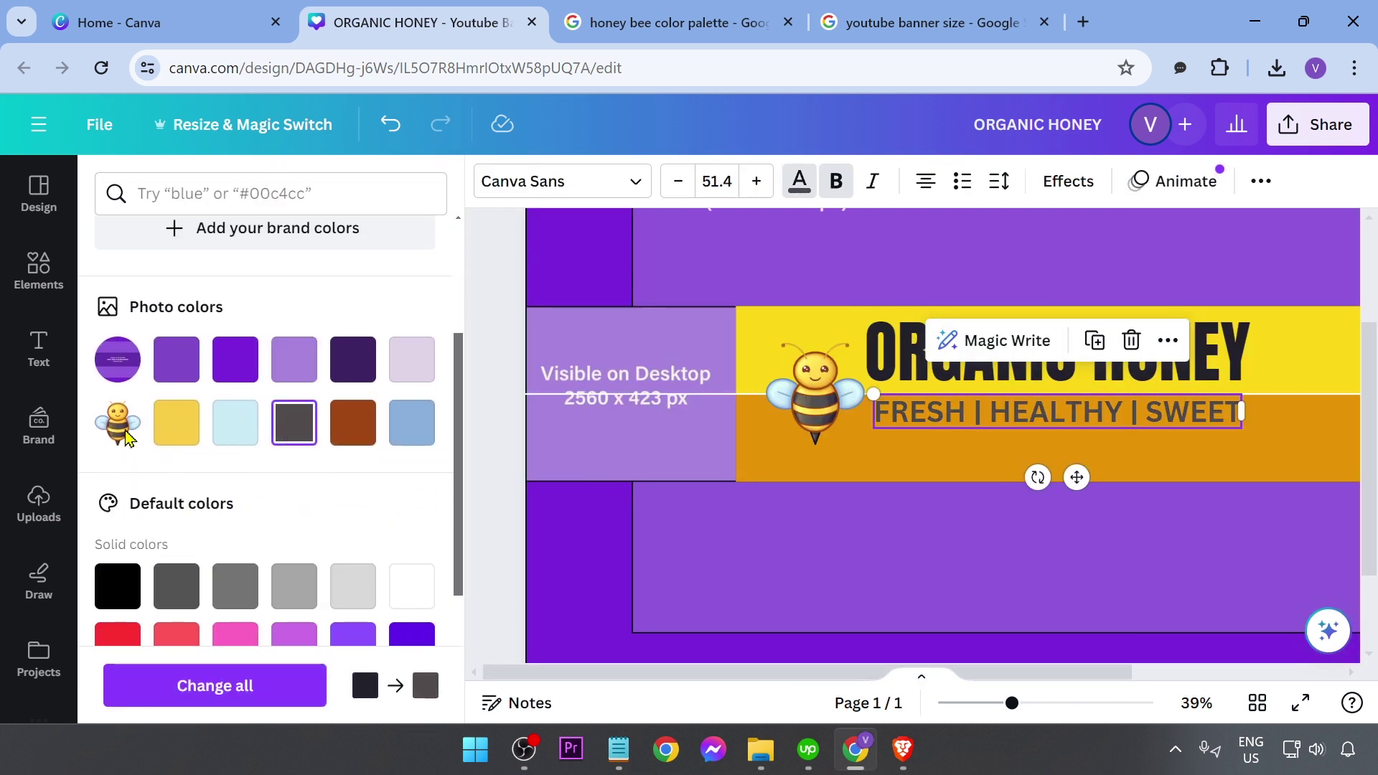
pyautogui.scroll(3, 169, 326)
pyautogui.click(115, 309)
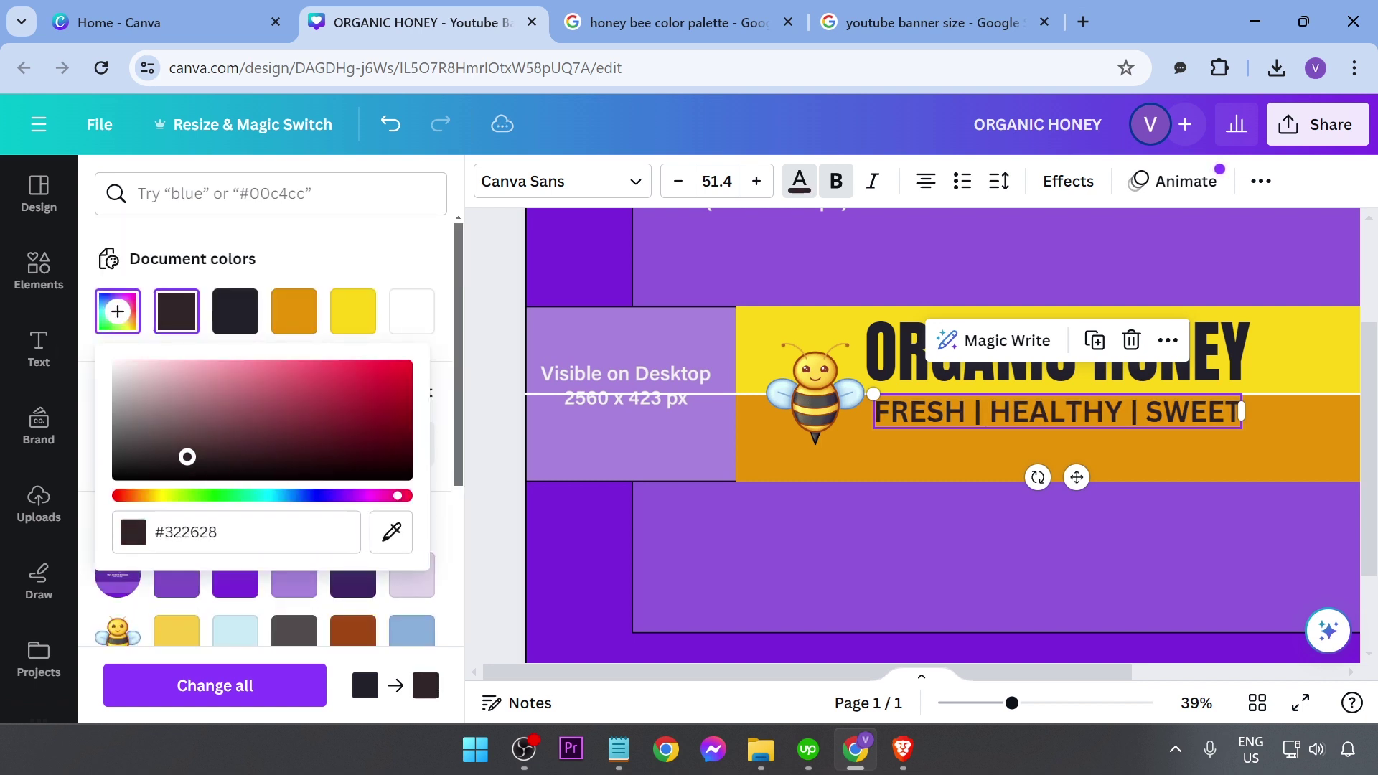
pyautogui.click(338, 595)
pyautogui.scroll(-4, 191, 338)
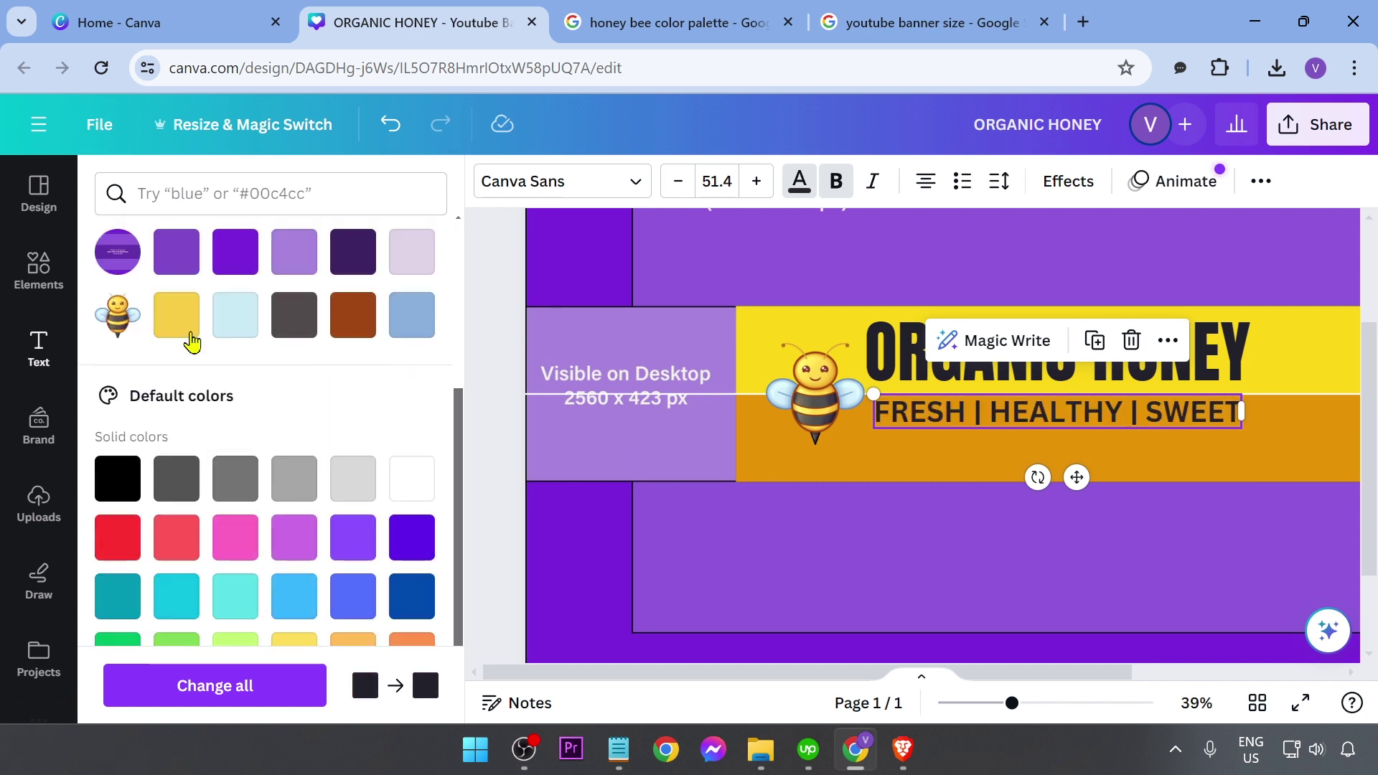
pyautogui.click(291, 319)
pyautogui.press('Escape')
# Add the outline bee graphic with a dashed trail from the bee results
pyautogui.click(141, 371)
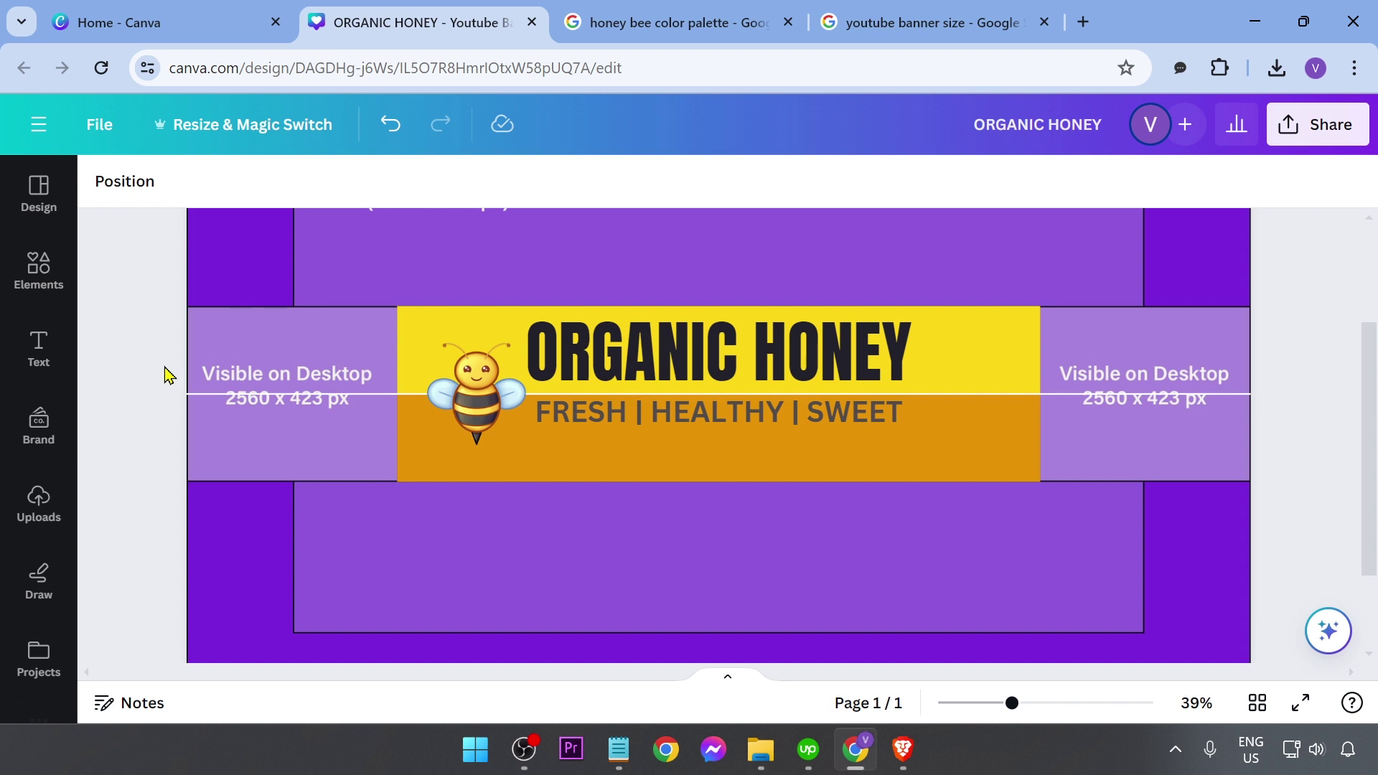
pyautogui.click(21, 269)
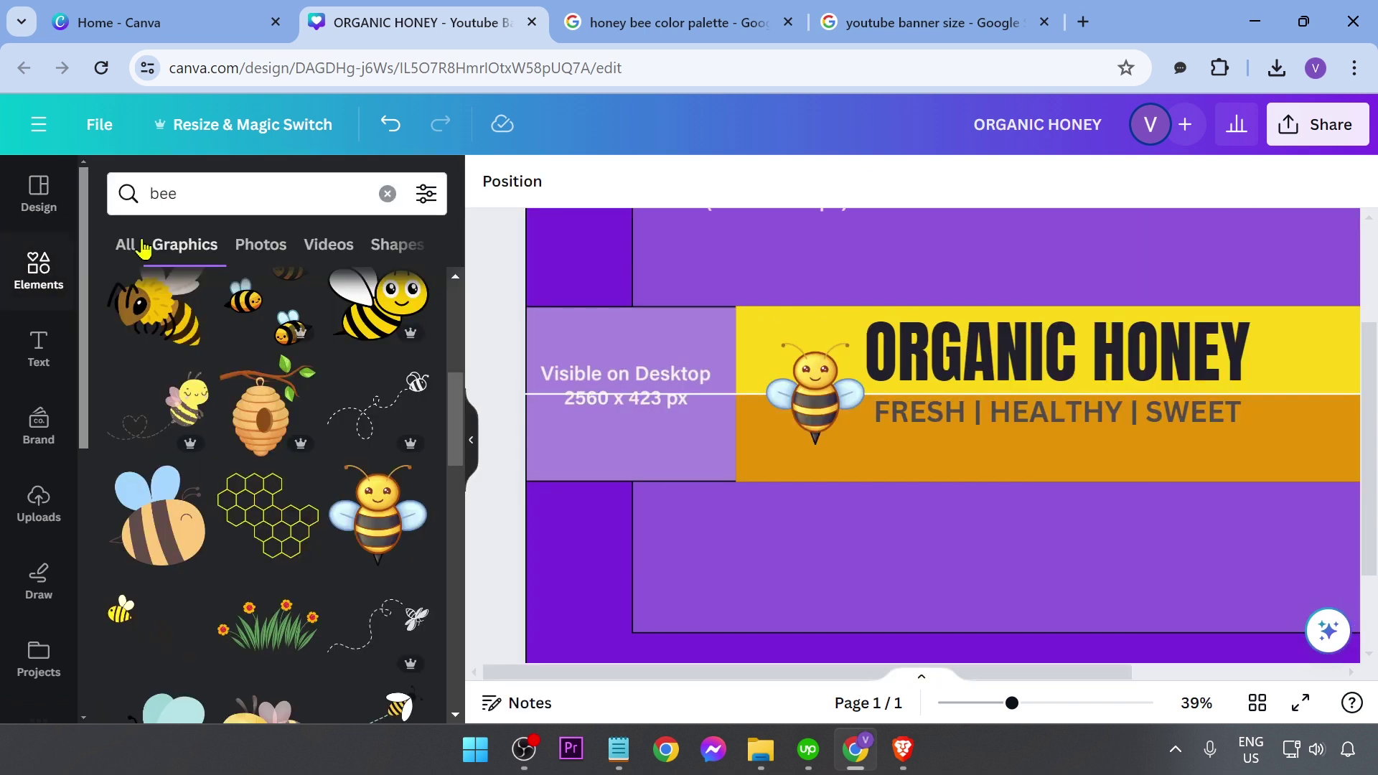
pyautogui.scroll(10, 151, 444)
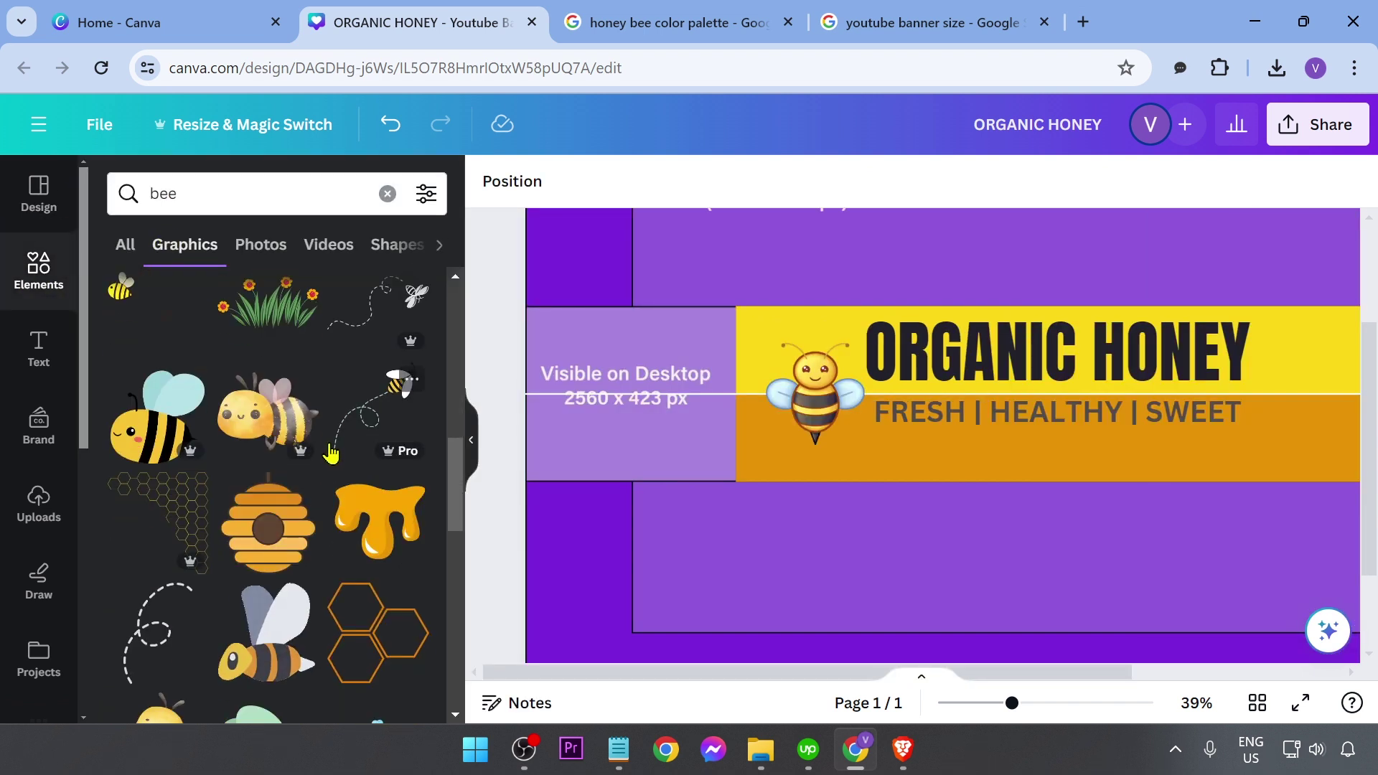
pyautogui.scroll(-3, 307, 466)
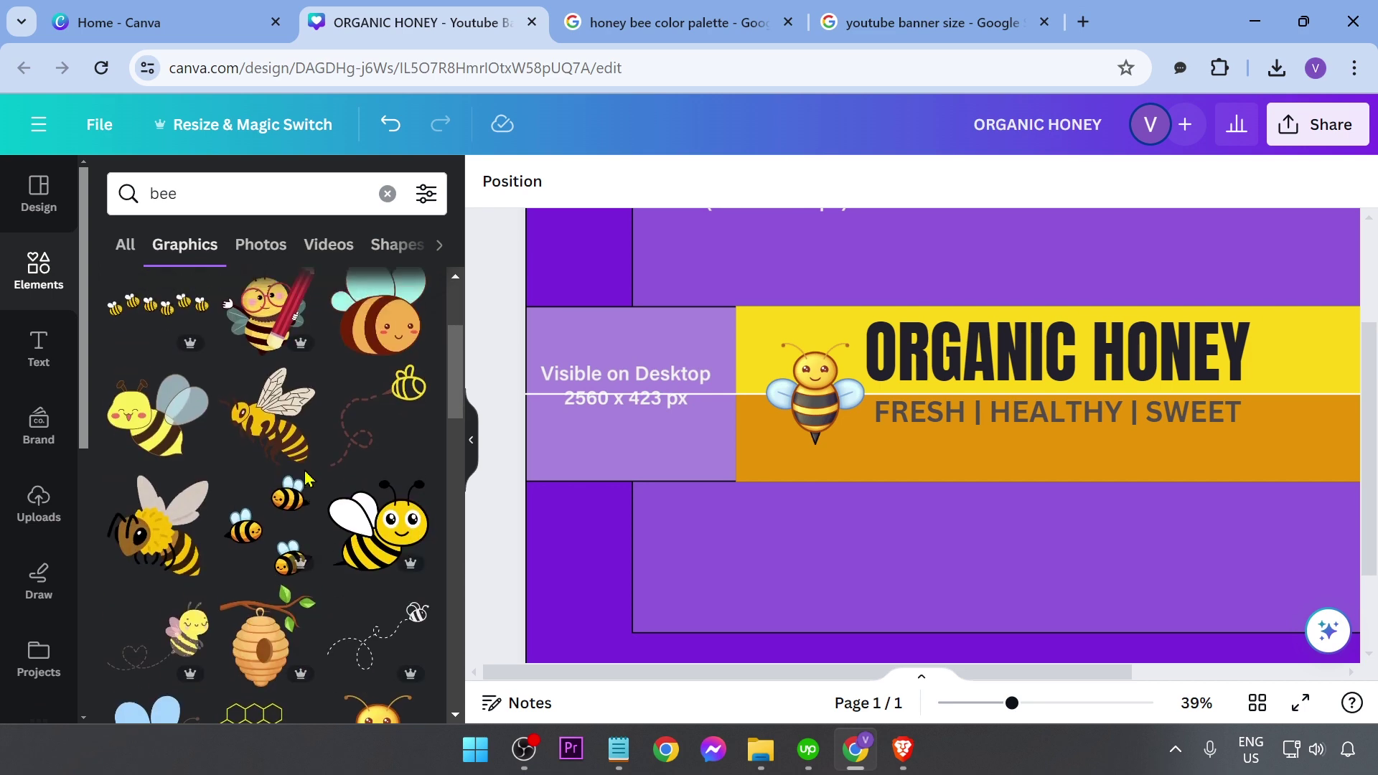
pyautogui.scroll(3, 215, 467)
pyautogui.scroll(-3, 198, 468)
pyautogui.click(387, 395)
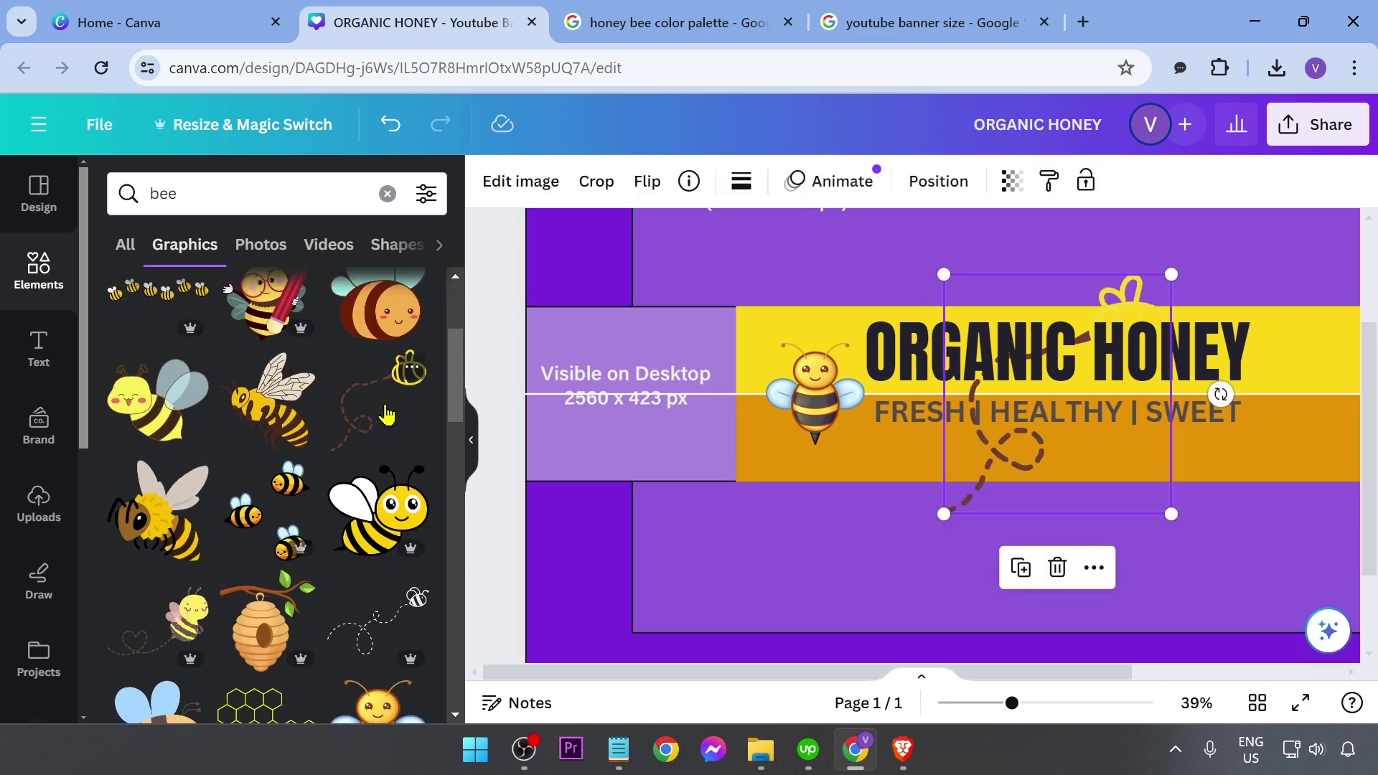
pyautogui.scroll(-3, 280, 518)
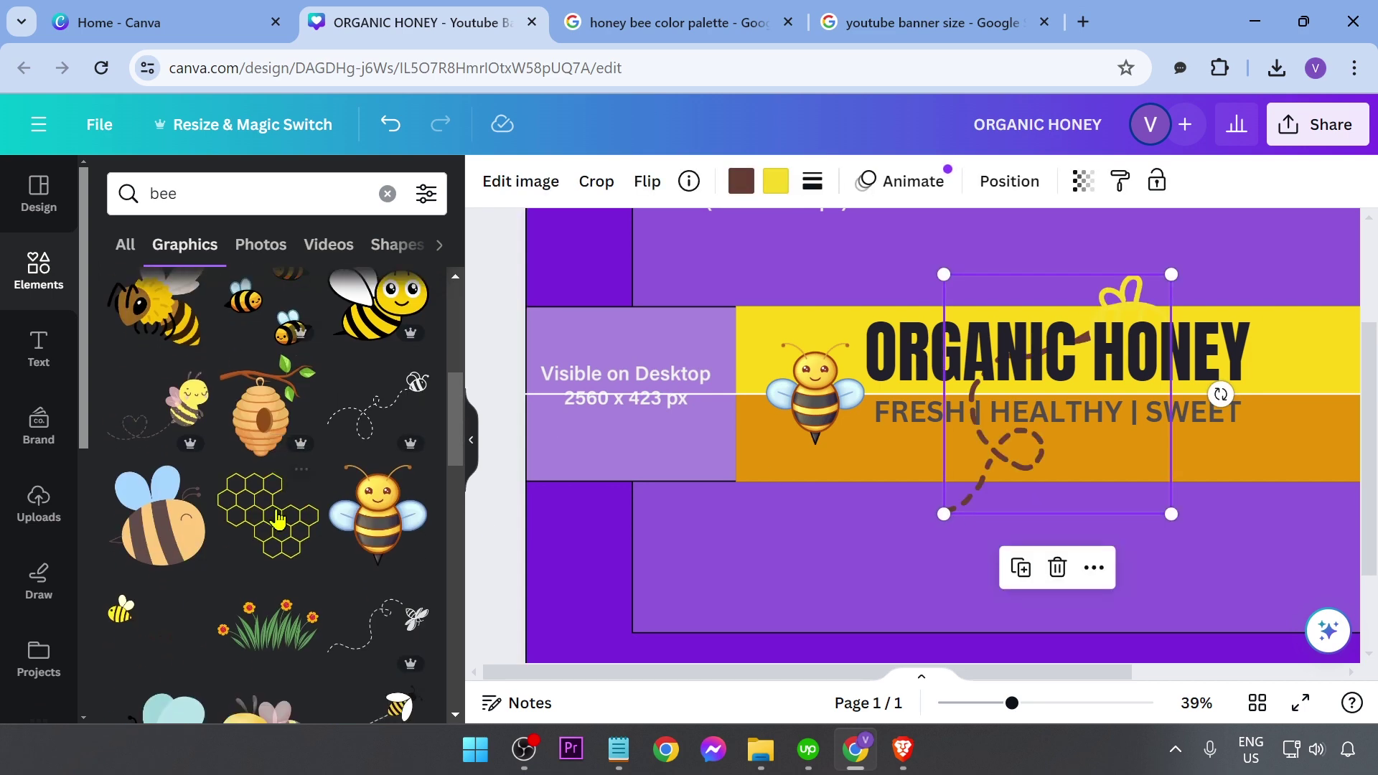
pyautogui.press('Delete')
pyautogui.click(391, 405)
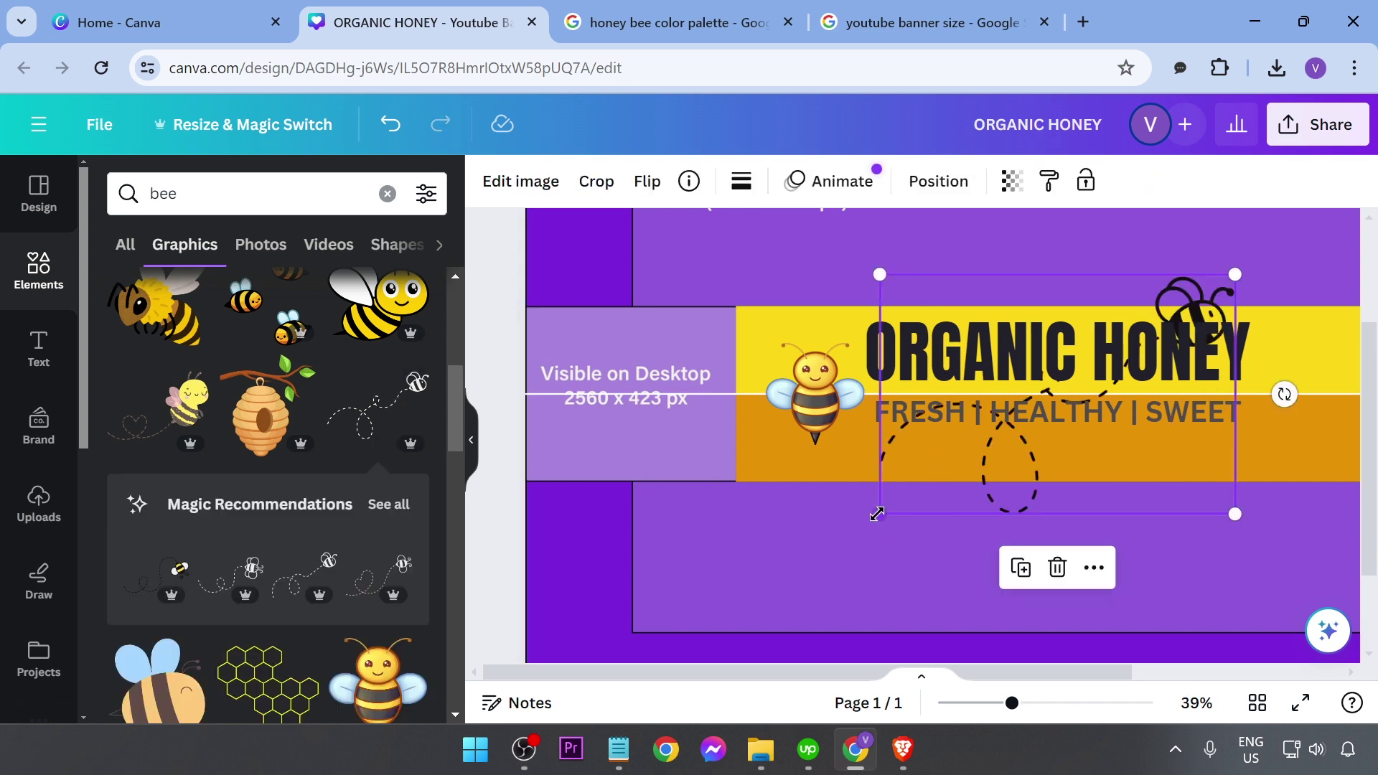
# Shrink the dashed-trail bee and place it just right of ORGANIC HONEY
pyautogui.moveTo(876, 514); pyautogui.dragTo(1080, 379)
pyautogui.click(475, 441)
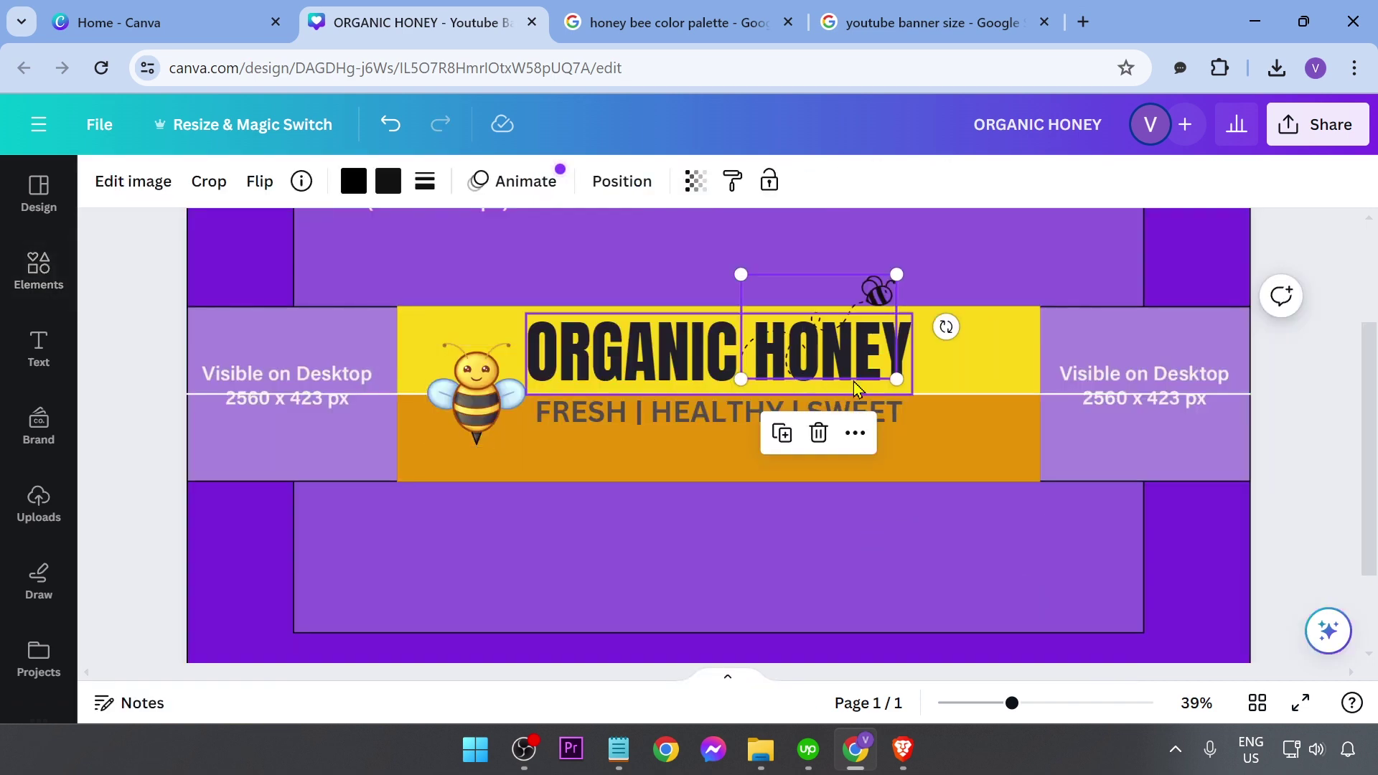
pyautogui.moveTo(808, 350); pyautogui.dragTo(906, 412)
pyautogui.click(196, 439)
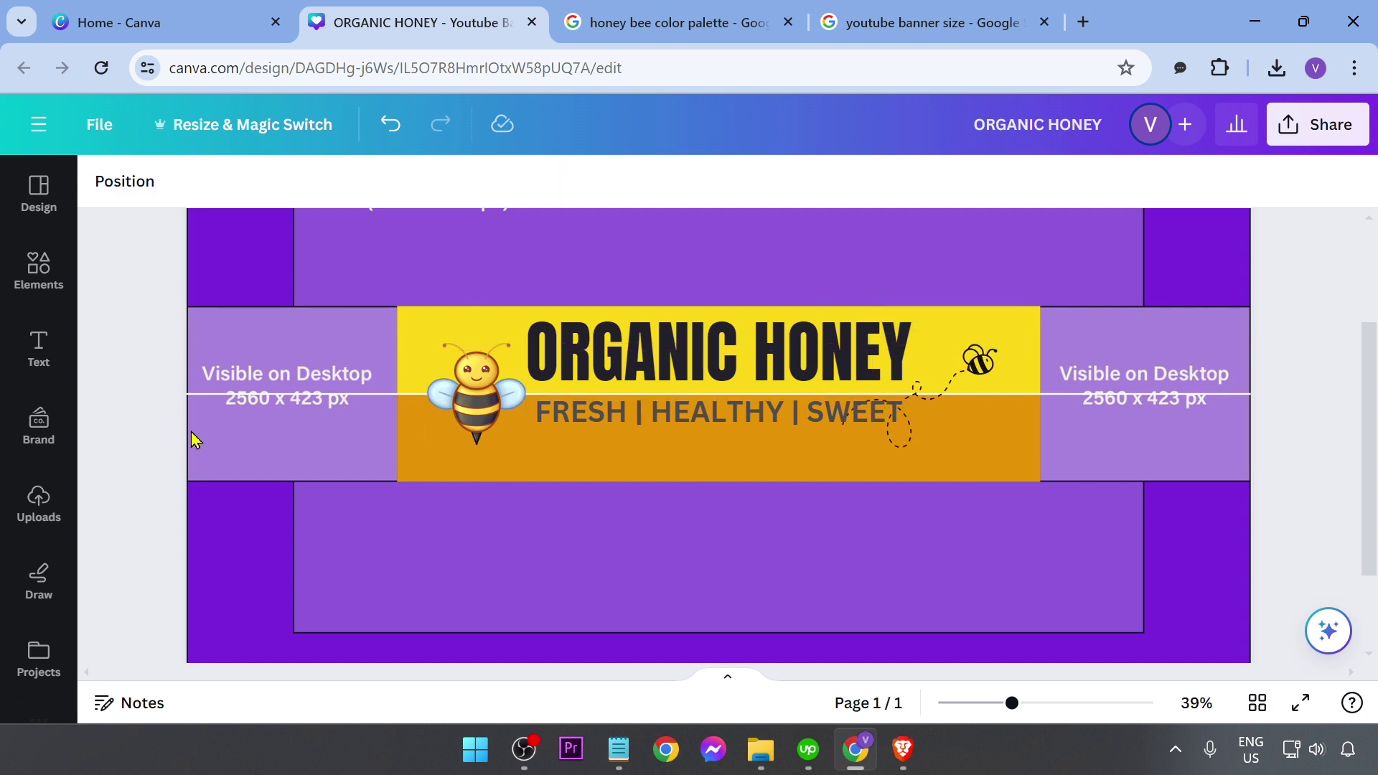
# Stretch the yellow band to the banner's top, left and right edges
pyautogui.scroll(2, 246, 439)
pyautogui.click(725, 431)
pyautogui.moveTo(718, 410); pyautogui.dragTo(740, 208)
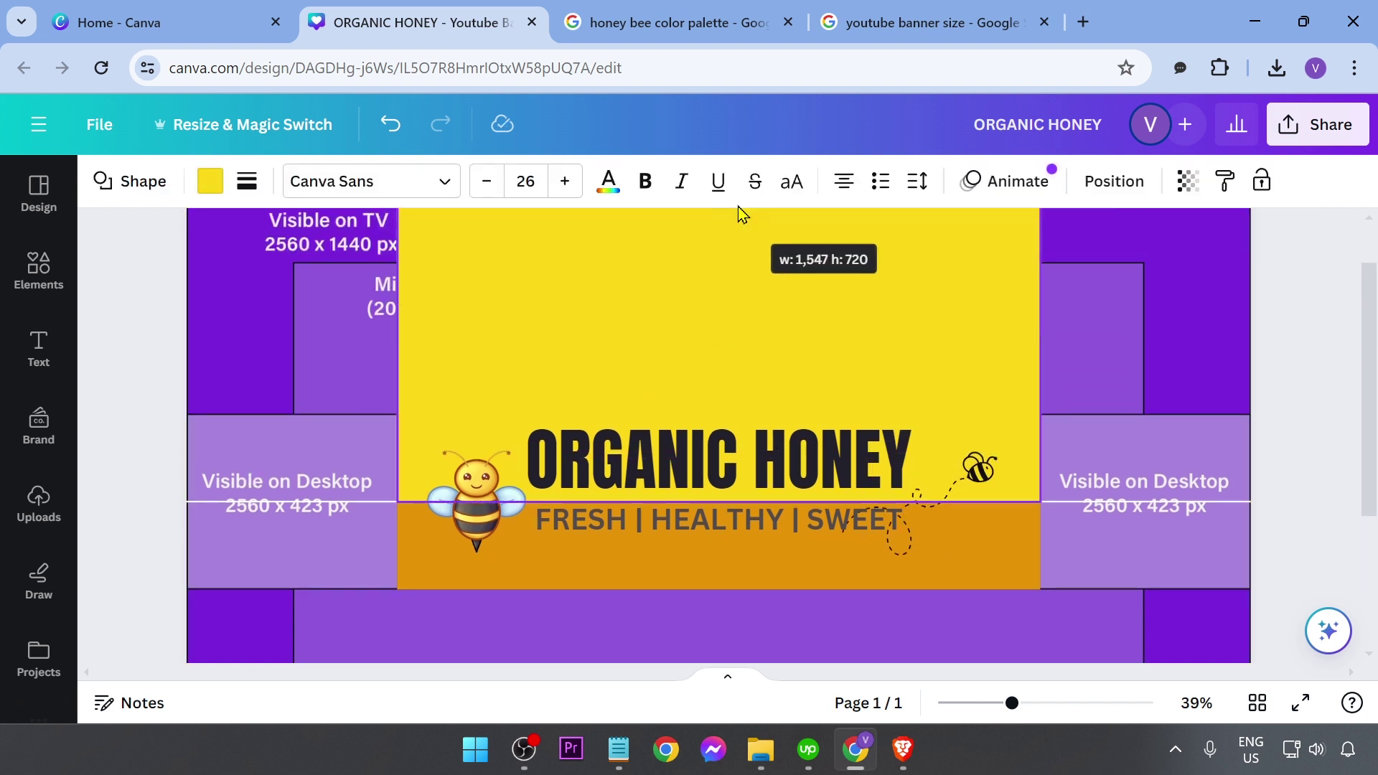
pyautogui.scroll(1, 980, 396)
pyautogui.moveTo(1040, 419); pyautogui.dragTo(1250, 418)
pyautogui.moveTo(397, 418); pyautogui.dragTo(186, 416)
pyautogui.scroll(-3, 430, 445)
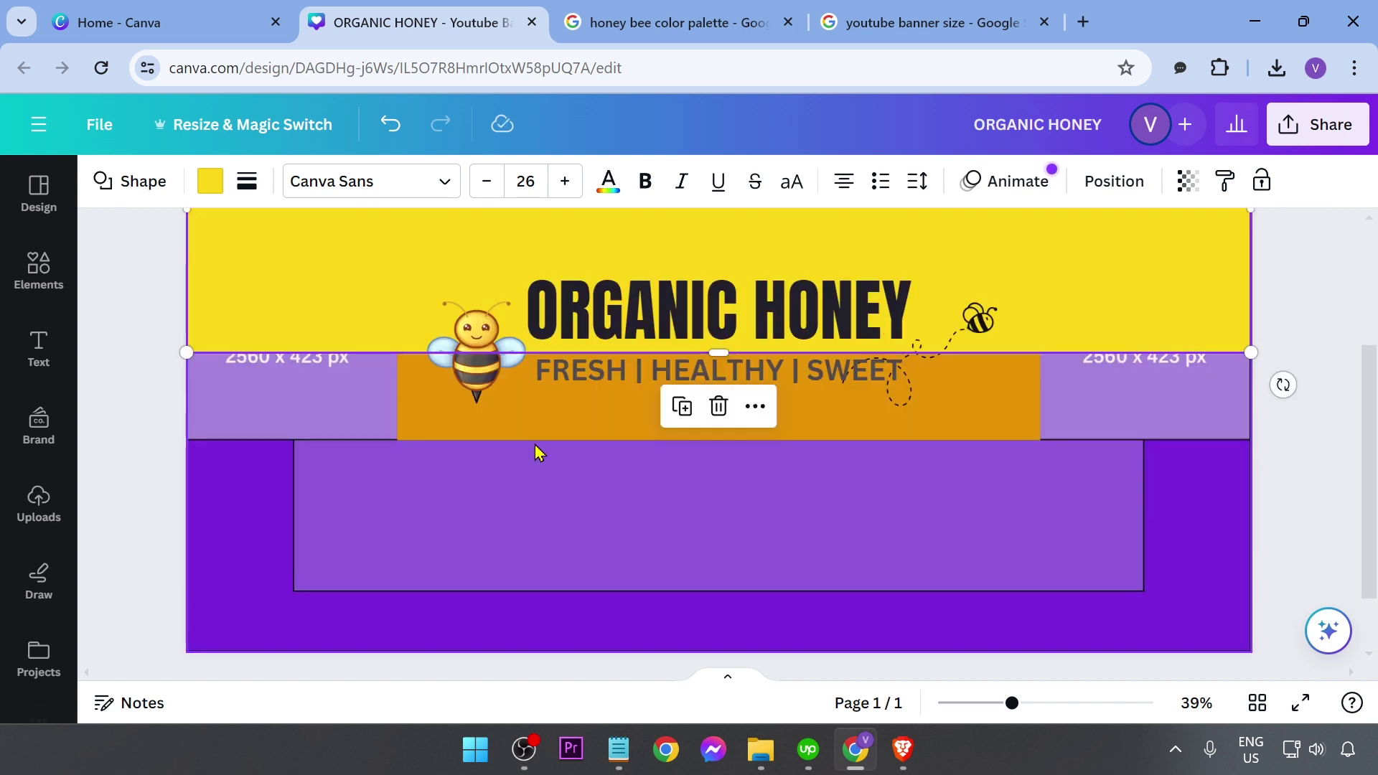
# Stretch the orange band to the banner's left, right and bottom edges
pyautogui.click(410, 407)
pyautogui.moveTo(398, 397); pyautogui.dragTo(187, 395)
pyautogui.moveTo(1039, 396); pyautogui.dragTo(1250, 397)
pyautogui.moveTo(717, 441); pyautogui.dragTo(713, 649)
pyautogui.scroll(2, 502, 560)
pyautogui.click(145, 440)
pyautogui.scroll(-3, 147, 440)
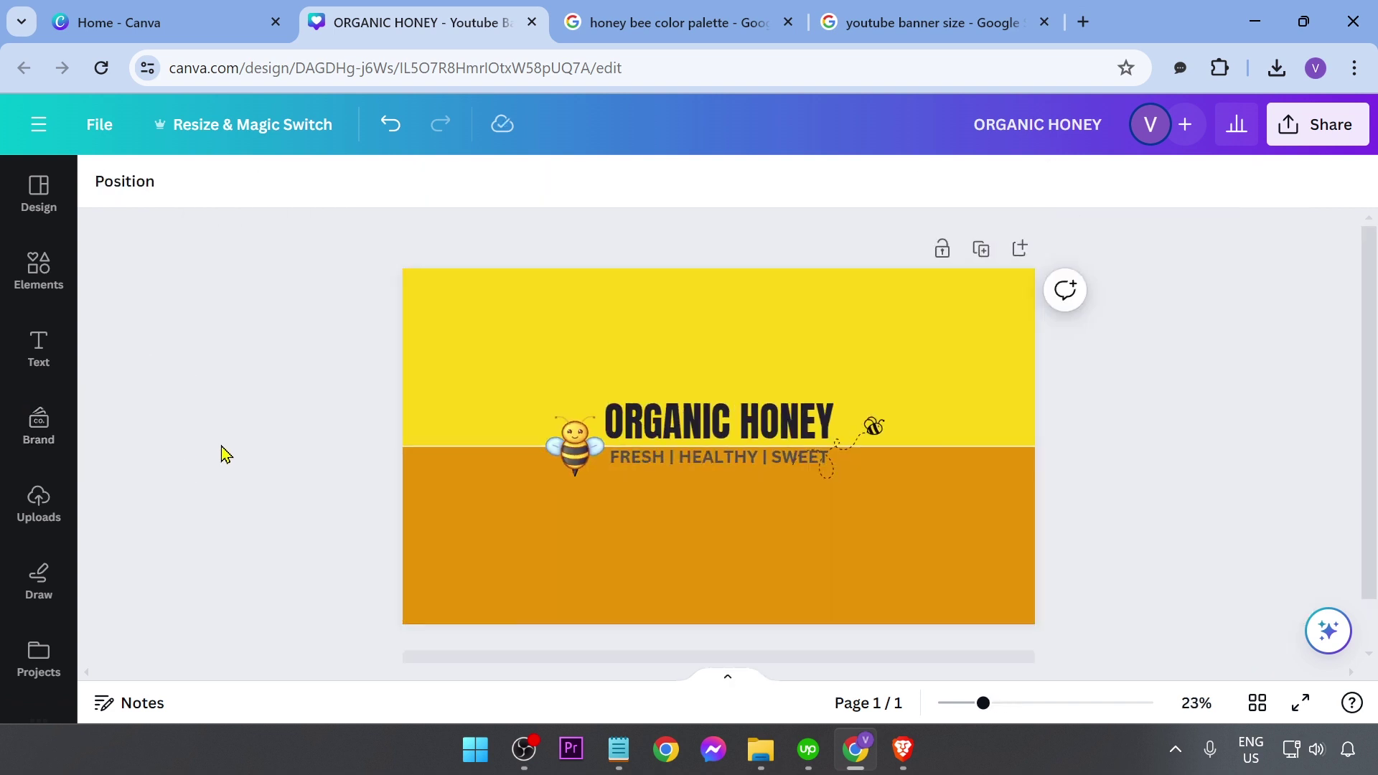
pyautogui.click(409, 534)
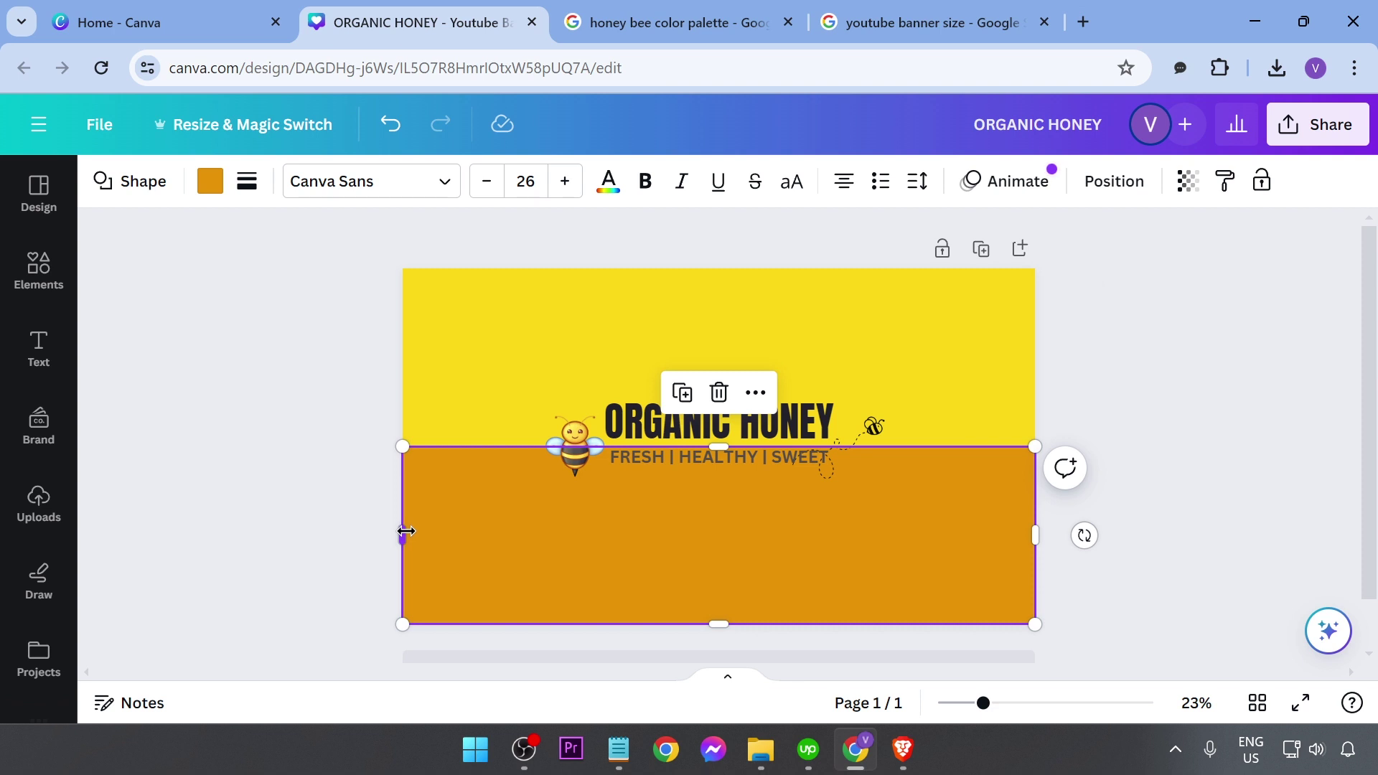
pyautogui.click(349, 532)
pyautogui.click(39, 271)
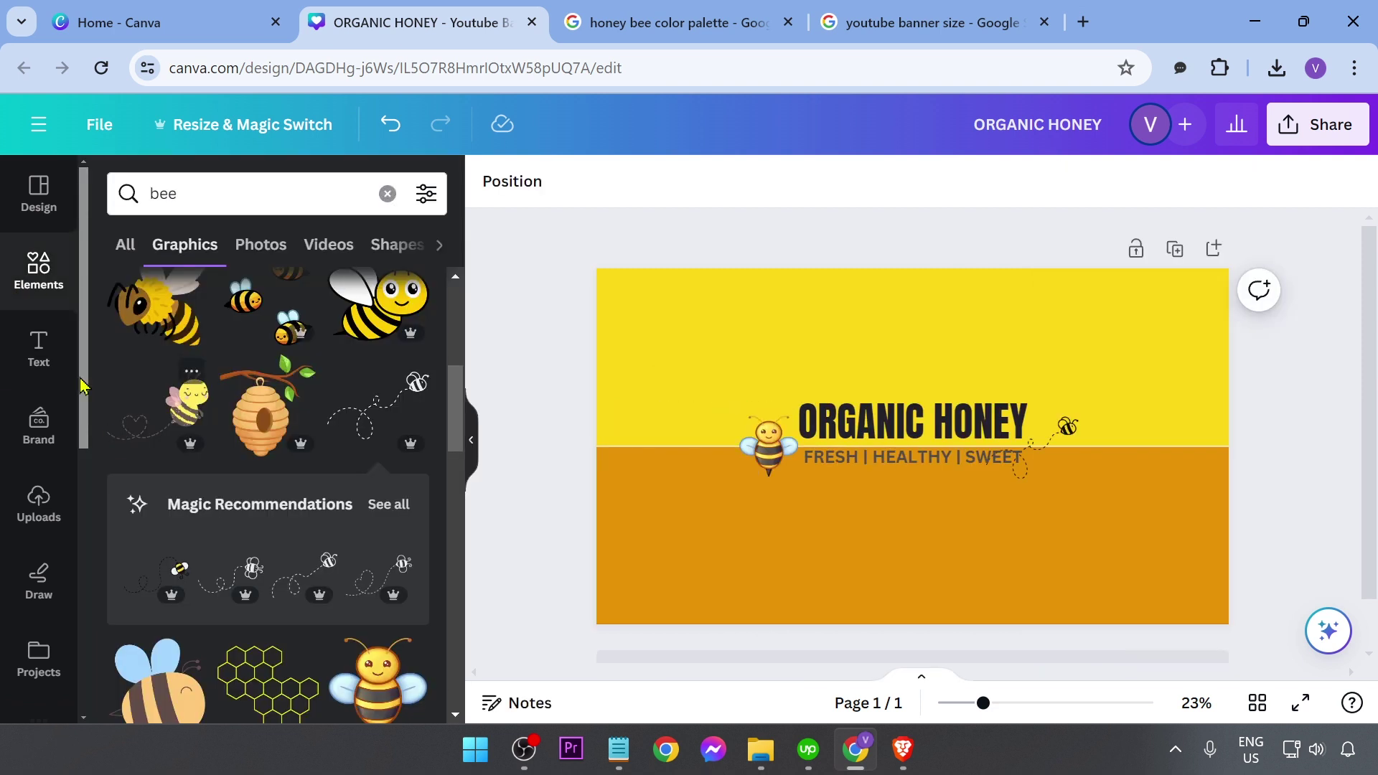
pyautogui.click(125, 244)
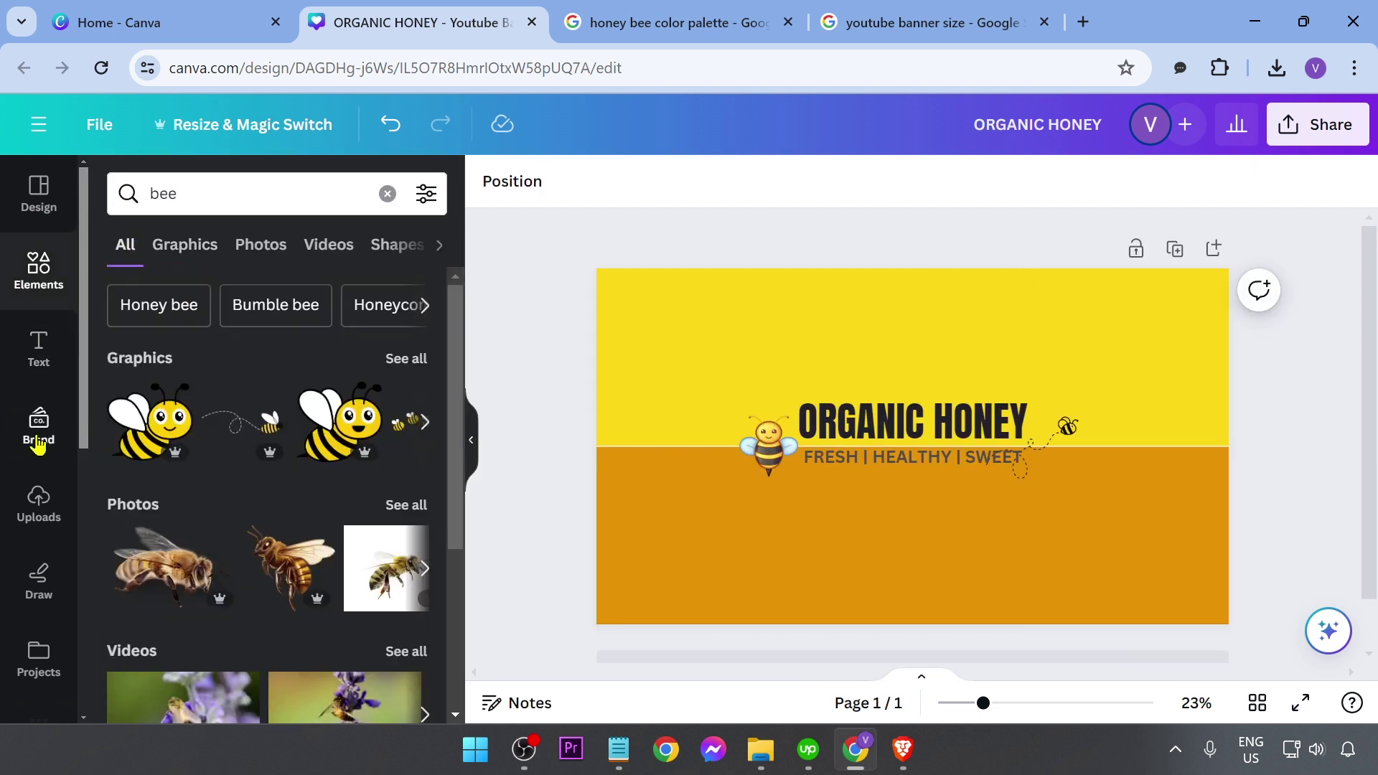
# Add the uploaded banner-size guide and scale it to cover the whole banner
pyautogui.click(39, 428)
pyautogui.click(47, 510)
pyautogui.scroll(-3, 194, 445)
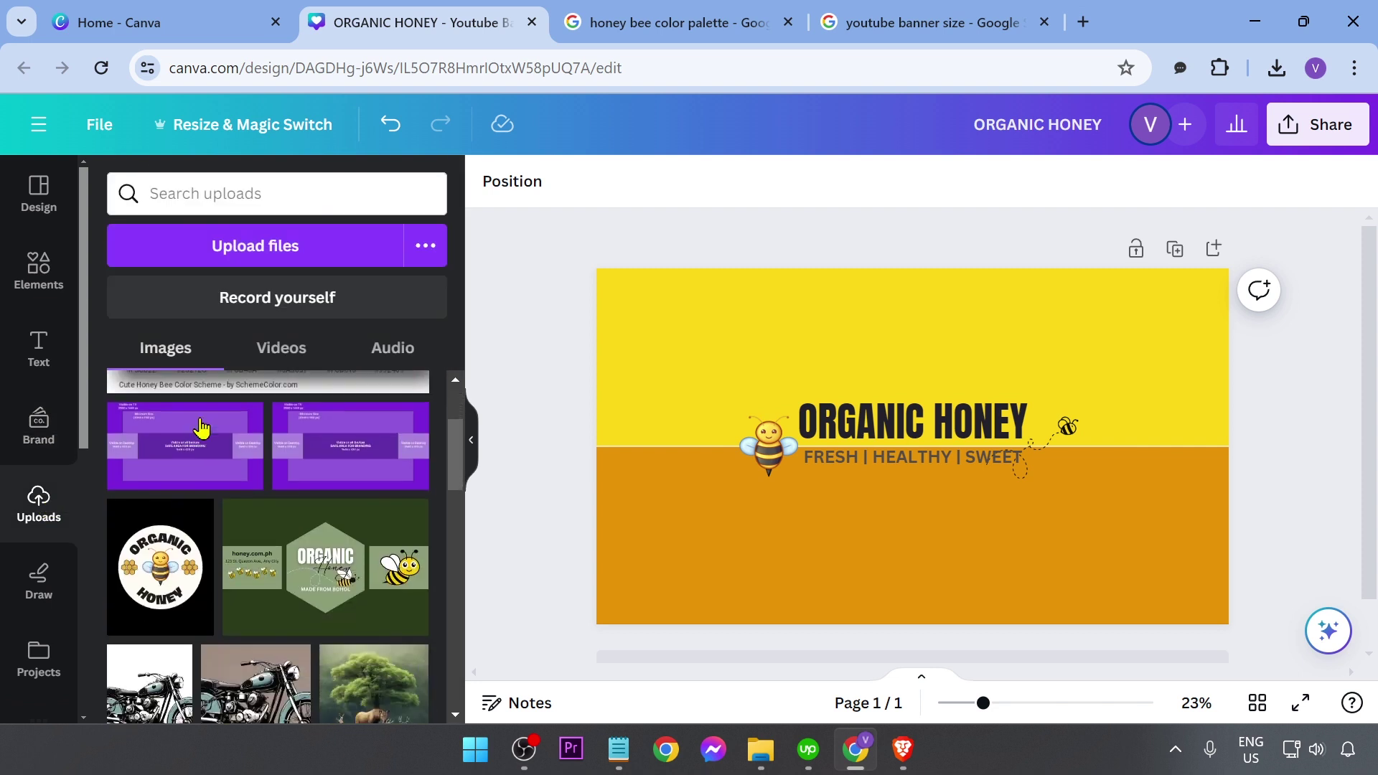
pyautogui.click(189, 527)
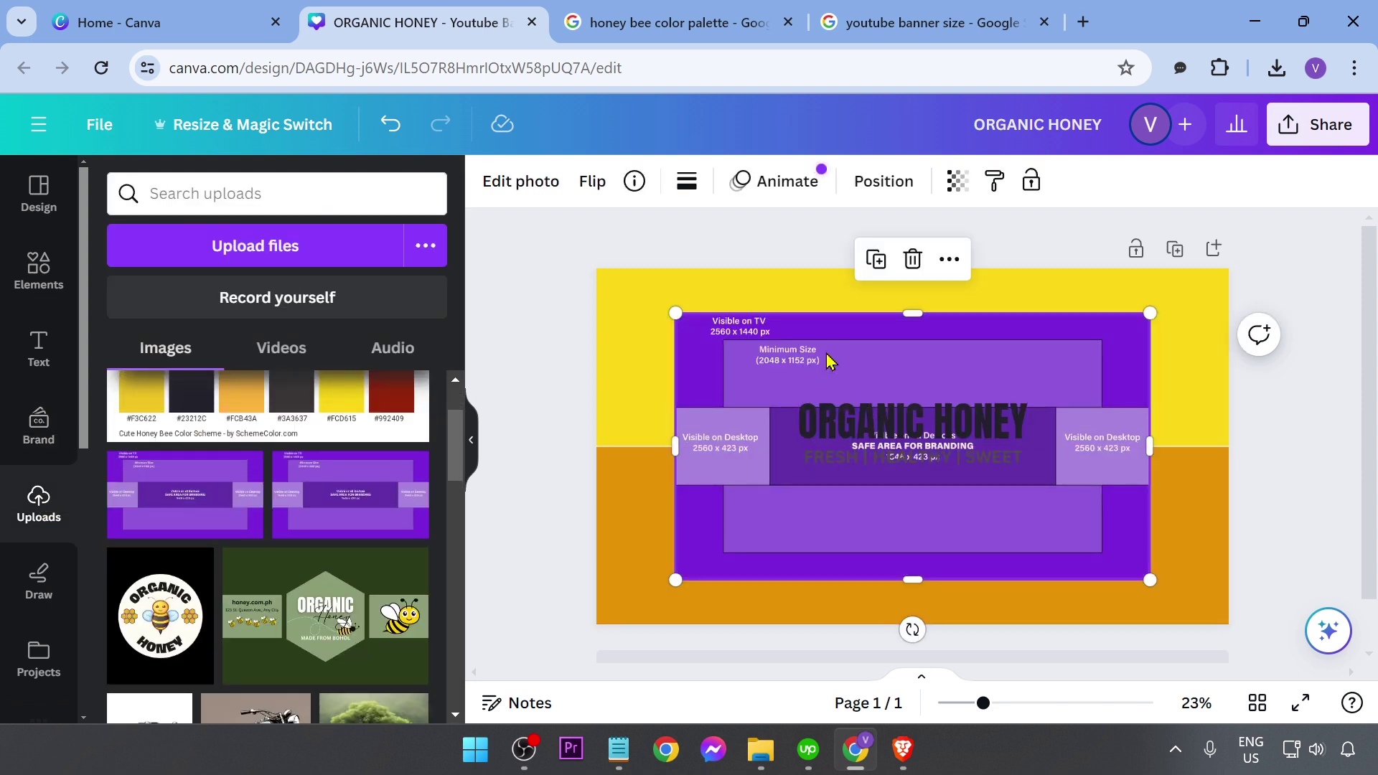
pyautogui.moveTo(826, 361); pyautogui.dragTo(754, 299)
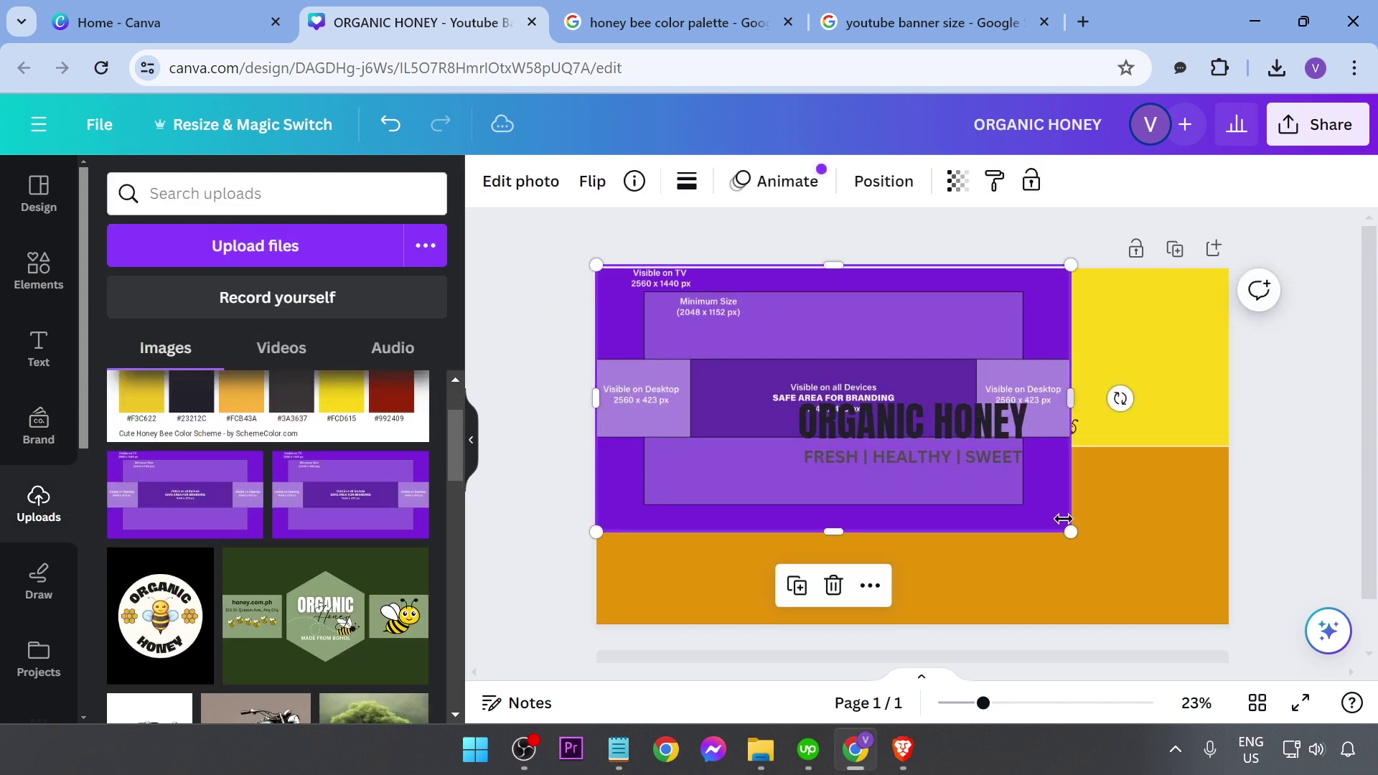
pyautogui.moveTo(1067, 531); pyautogui.dragTo(1229, 633)
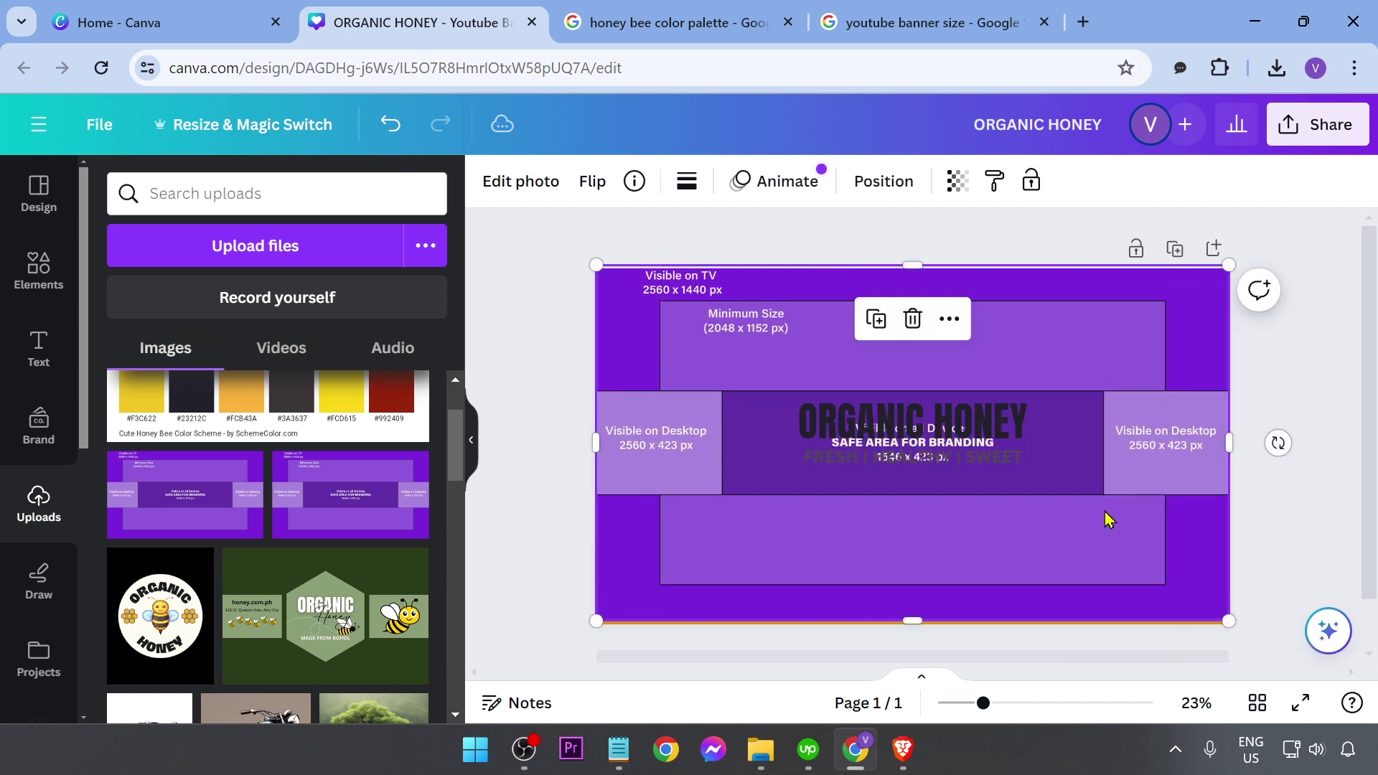
pyautogui.moveTo(1107, 517); pyautogui.dragTo(1109, 518)
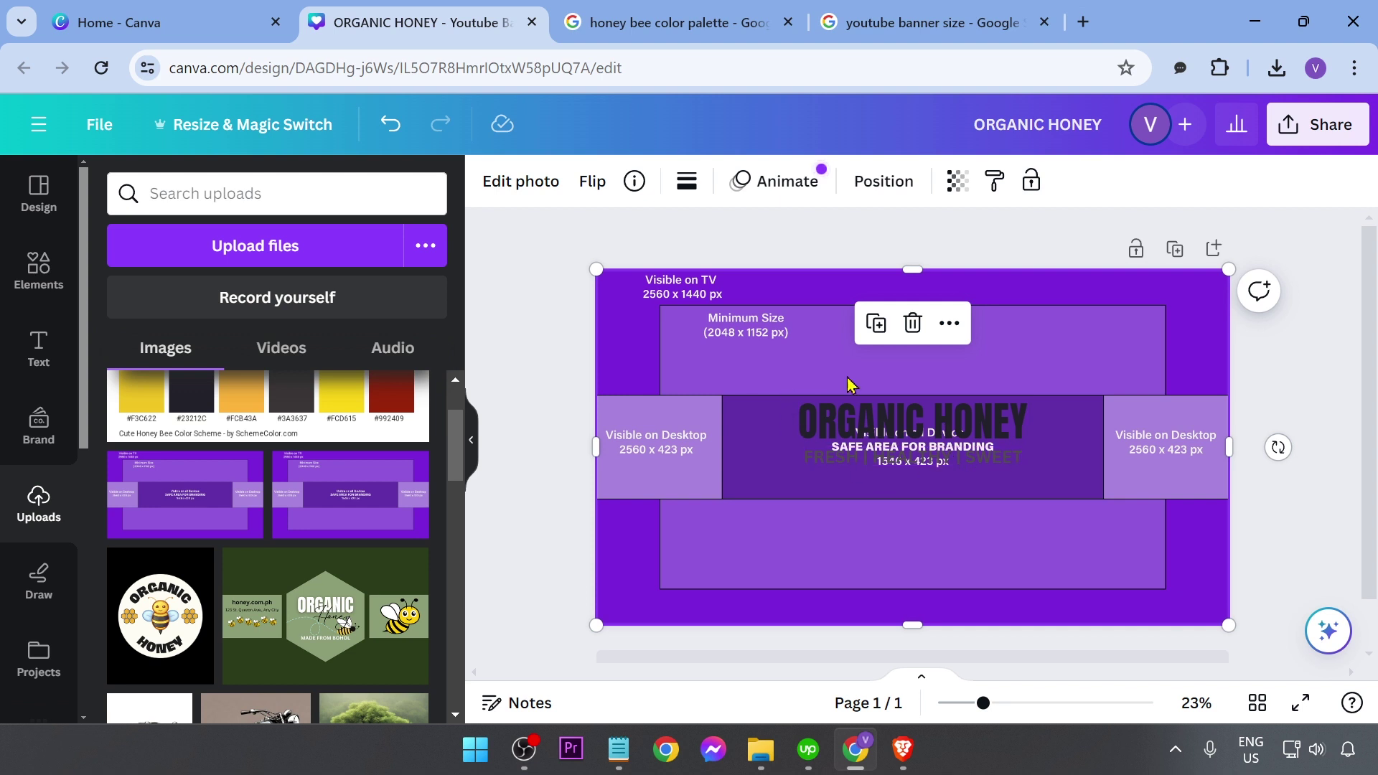
# Check the text and bees against the safe area, then delete the guide
pyautogui.click(561, 511)
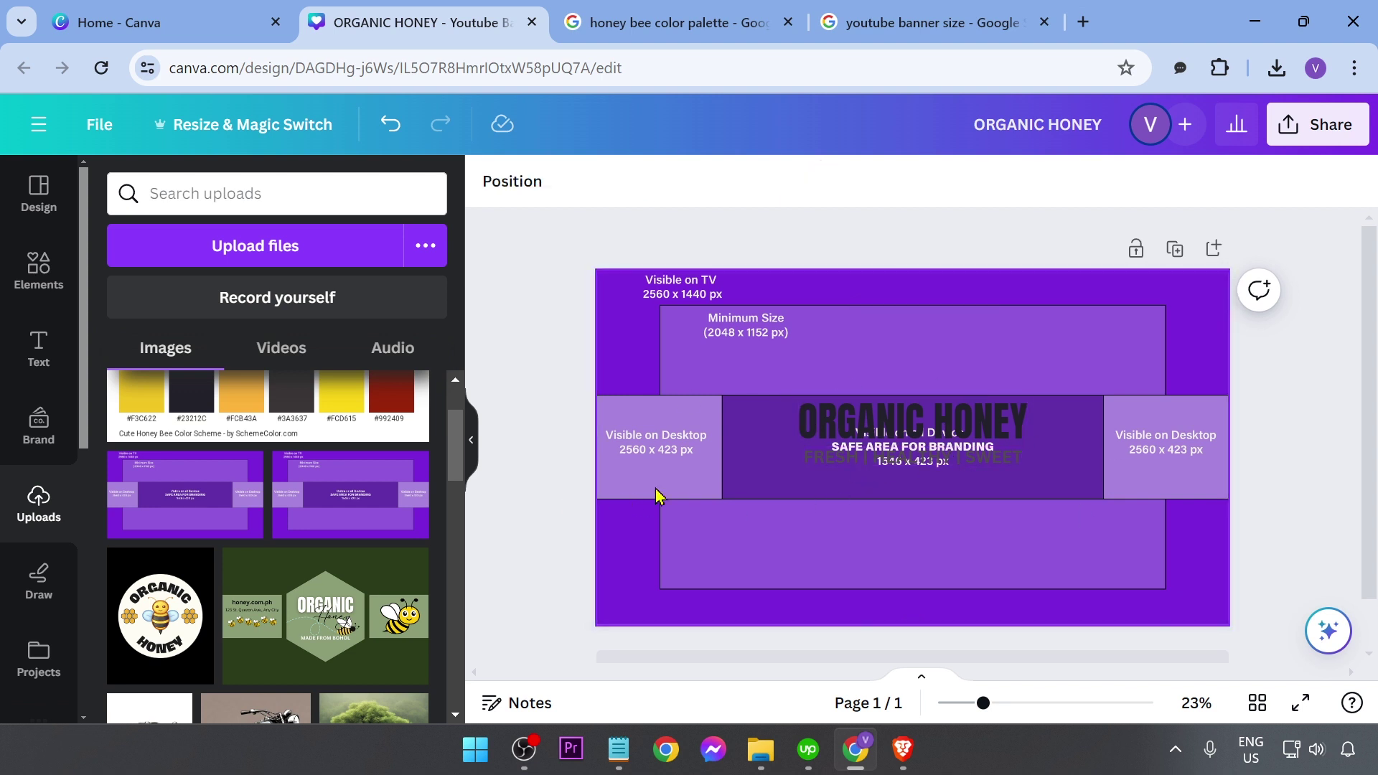
pyautogui.scroll(3, 1110, 507)
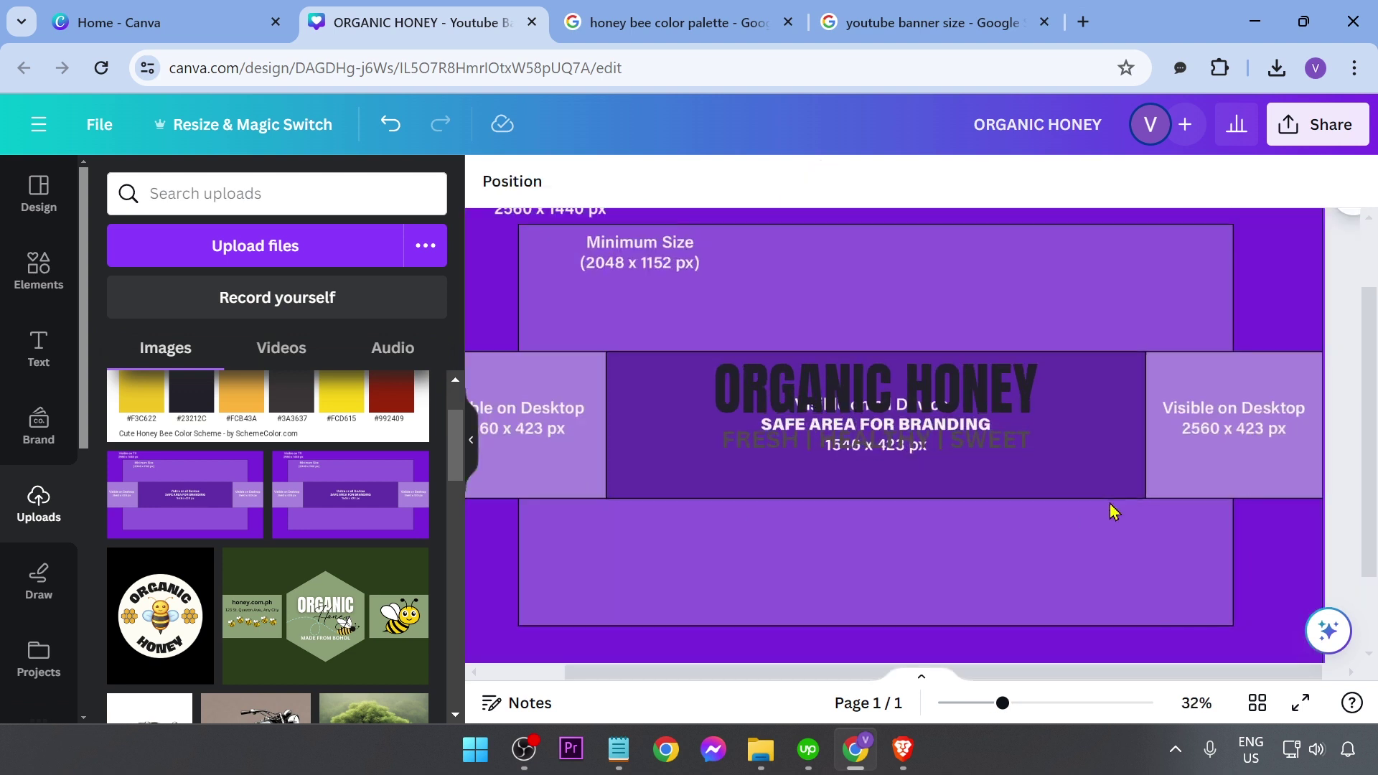
pyautogui.scroll(-2, 1110, 507)
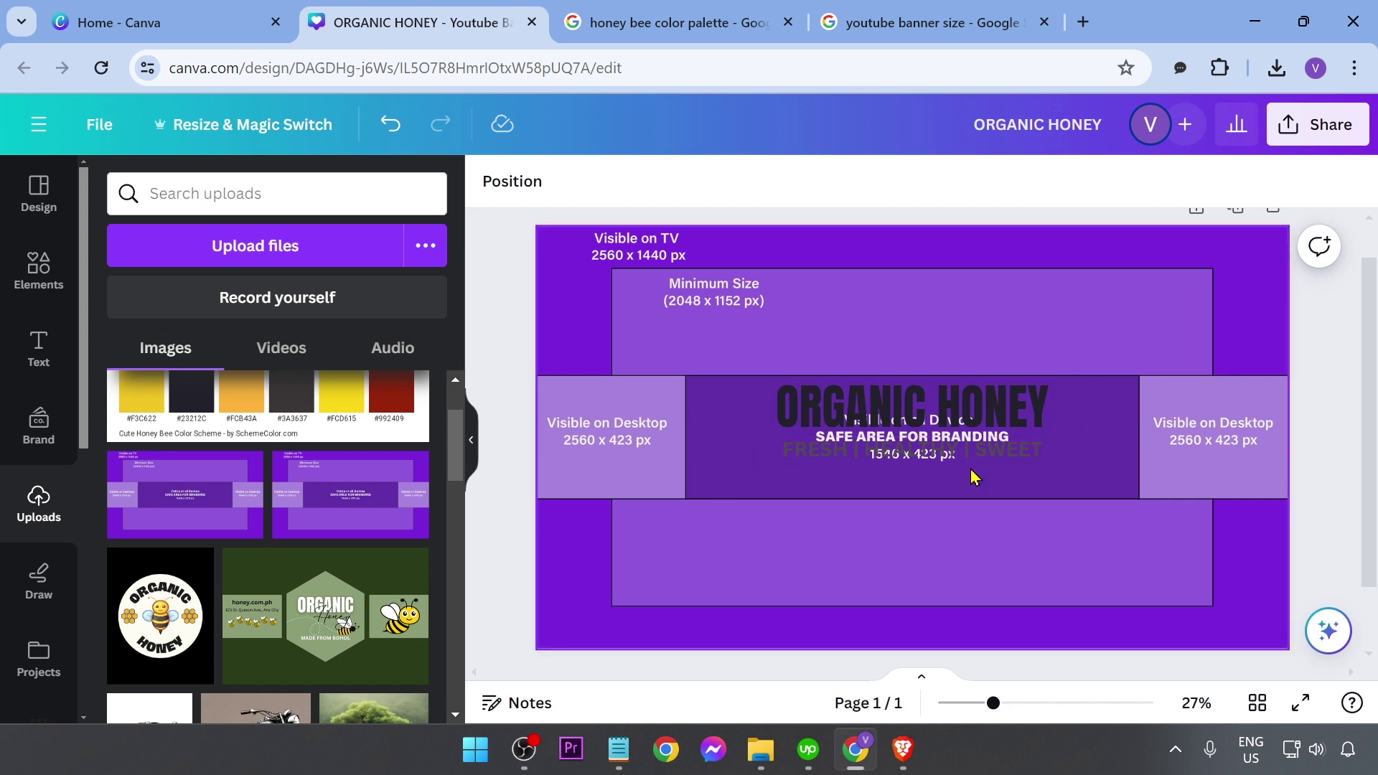
pyautogui.click(561, 272)
pyautogui.press('Delete')
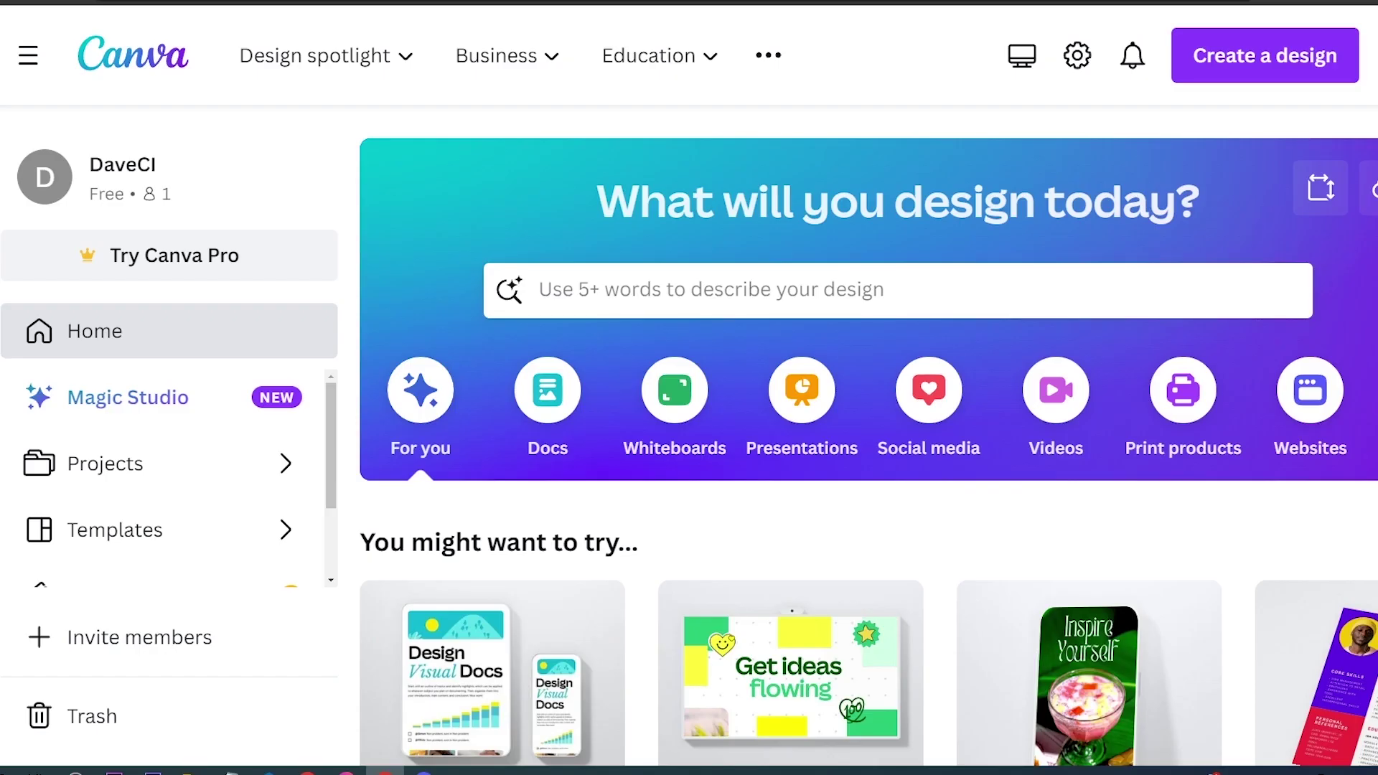
# Go to the Canva Pro page under Plans and pricing
pyautogui.click(768, 56)
pyautogui.click(861, 143)
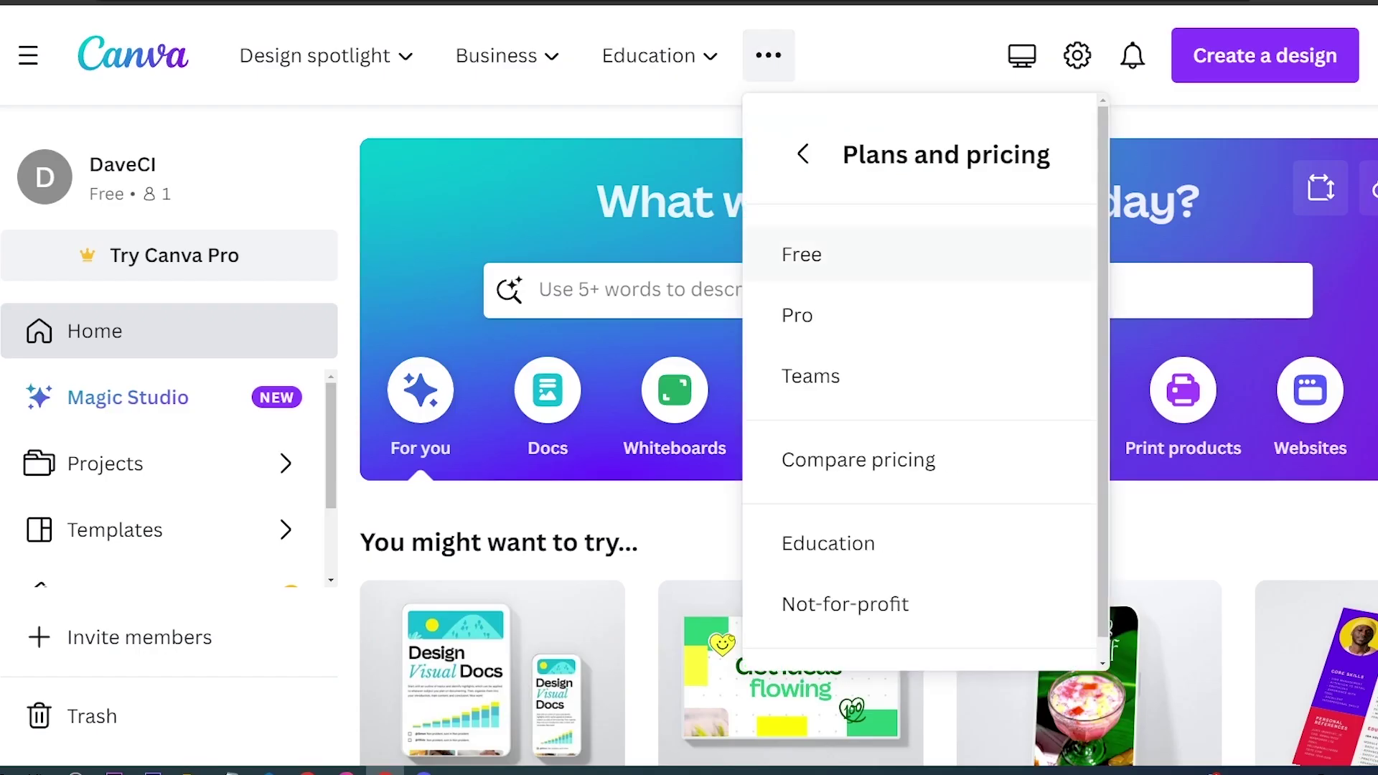
pyautogui.click(793, 313)
# Scroll the Canva Pro overview, highlighting the design-tools and AI magic phrases
pyautogui.scroll(-1, 287, 430)
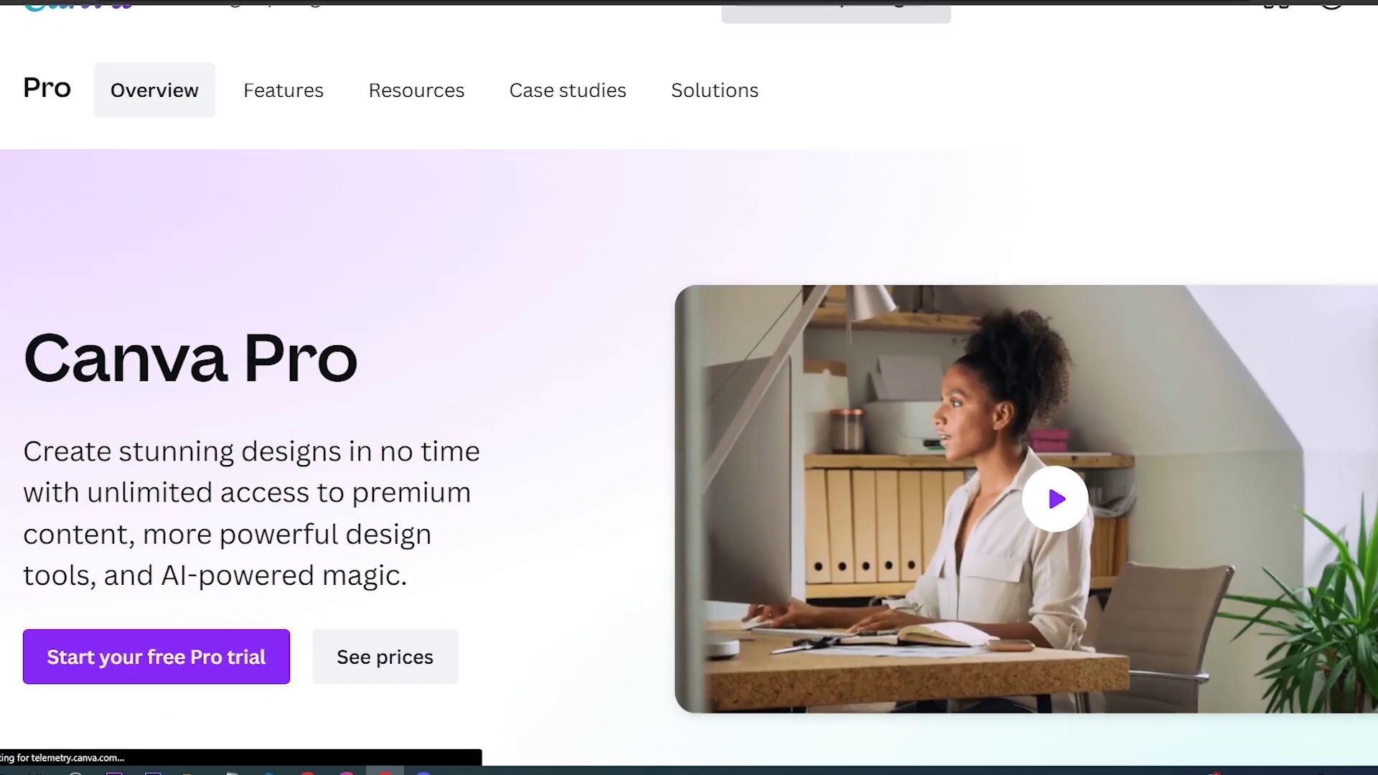
pyautogui.moveTo(118, 431); pyautogui.dragTo(328, 431)
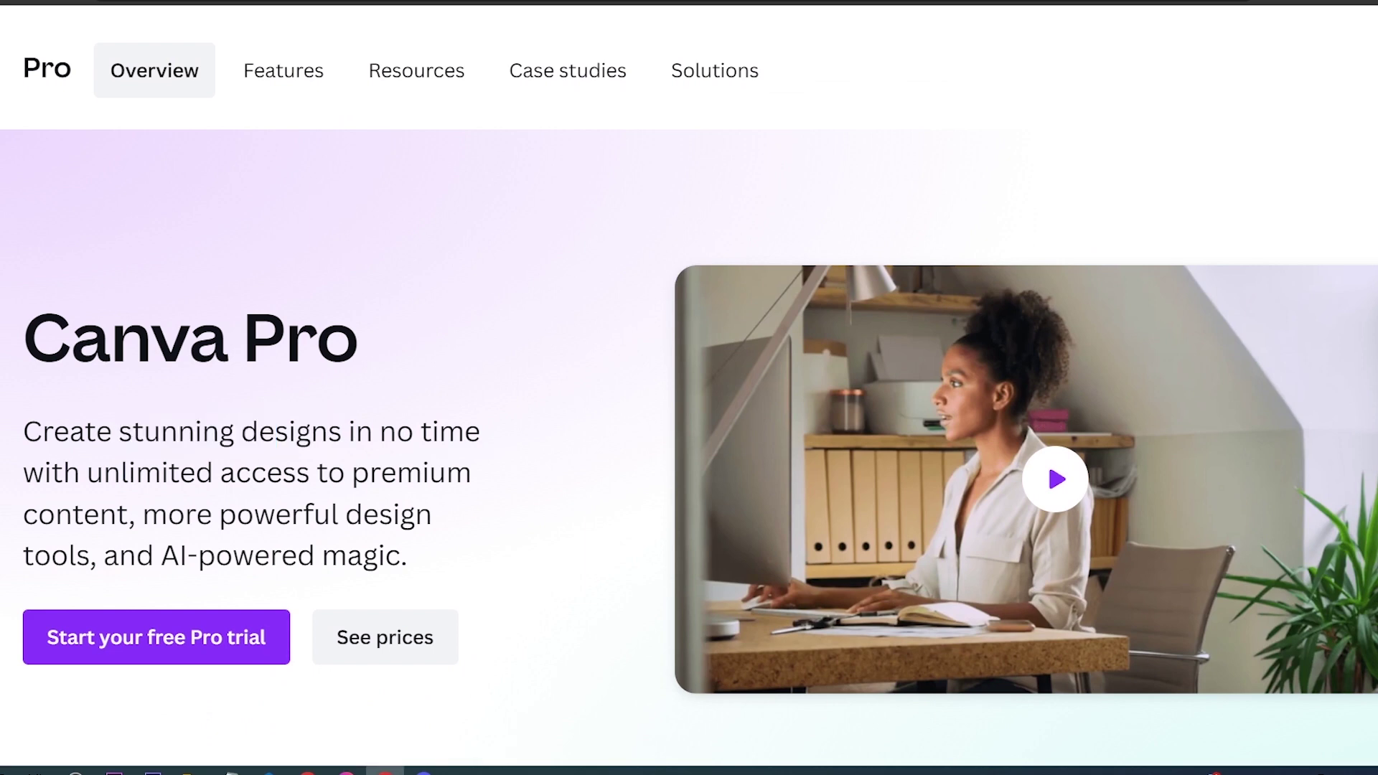
pyautogui.moveTo(143, 514); pyautogui.dragTo(379, 515)
pyautogui.moveTo(24, 556); pyautogui.dragTo(407, 555)
pyautogui.scroll(-5, 689, 416)
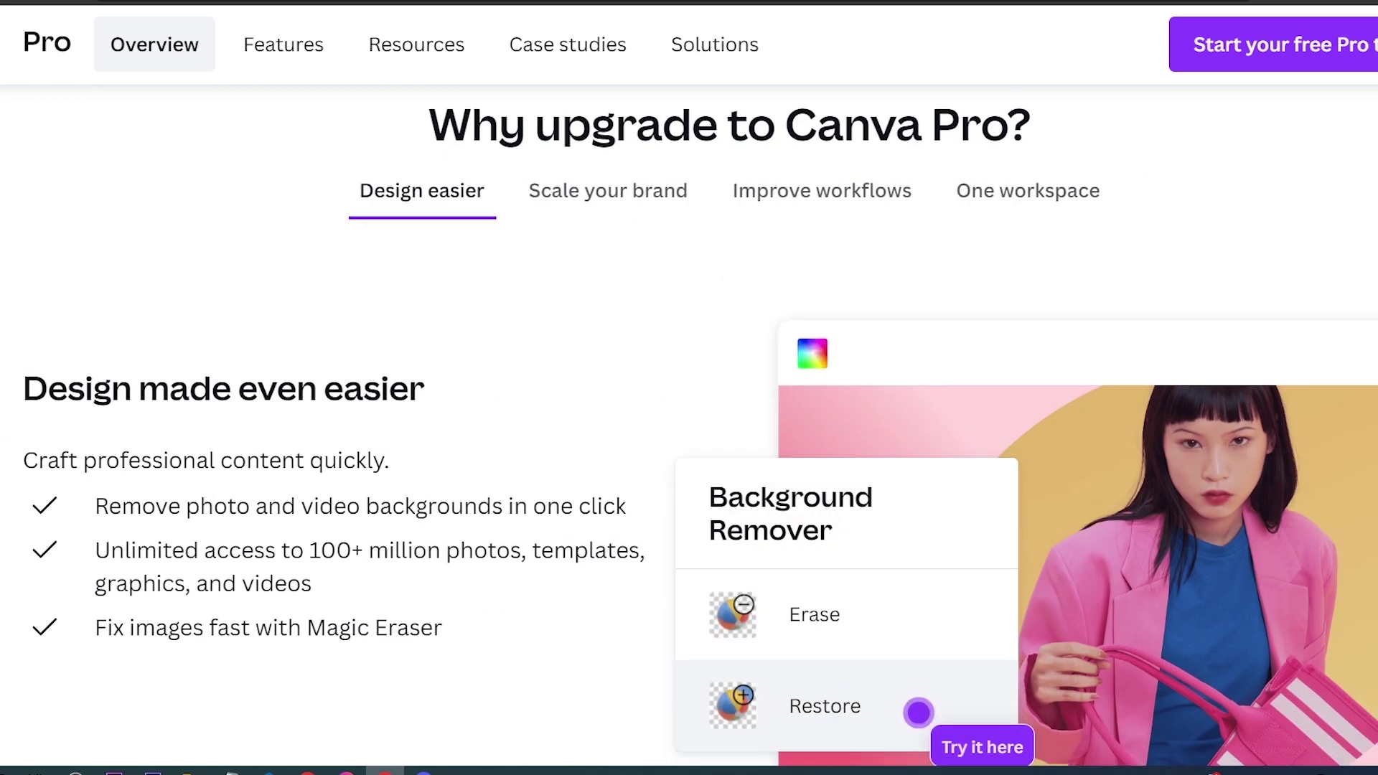
pyautogui.scroll(-10, 689, 417)
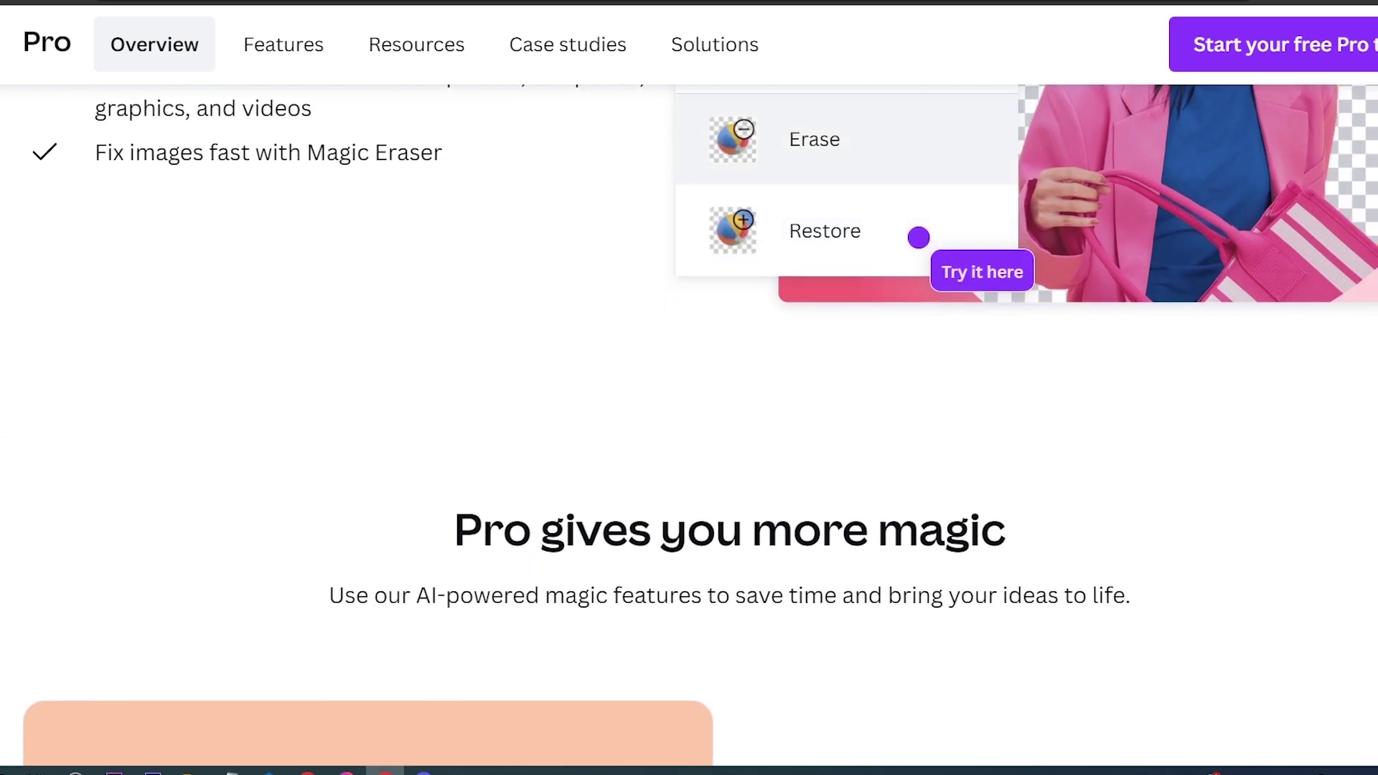
pyautogui.scroll(-1, 689, 416)
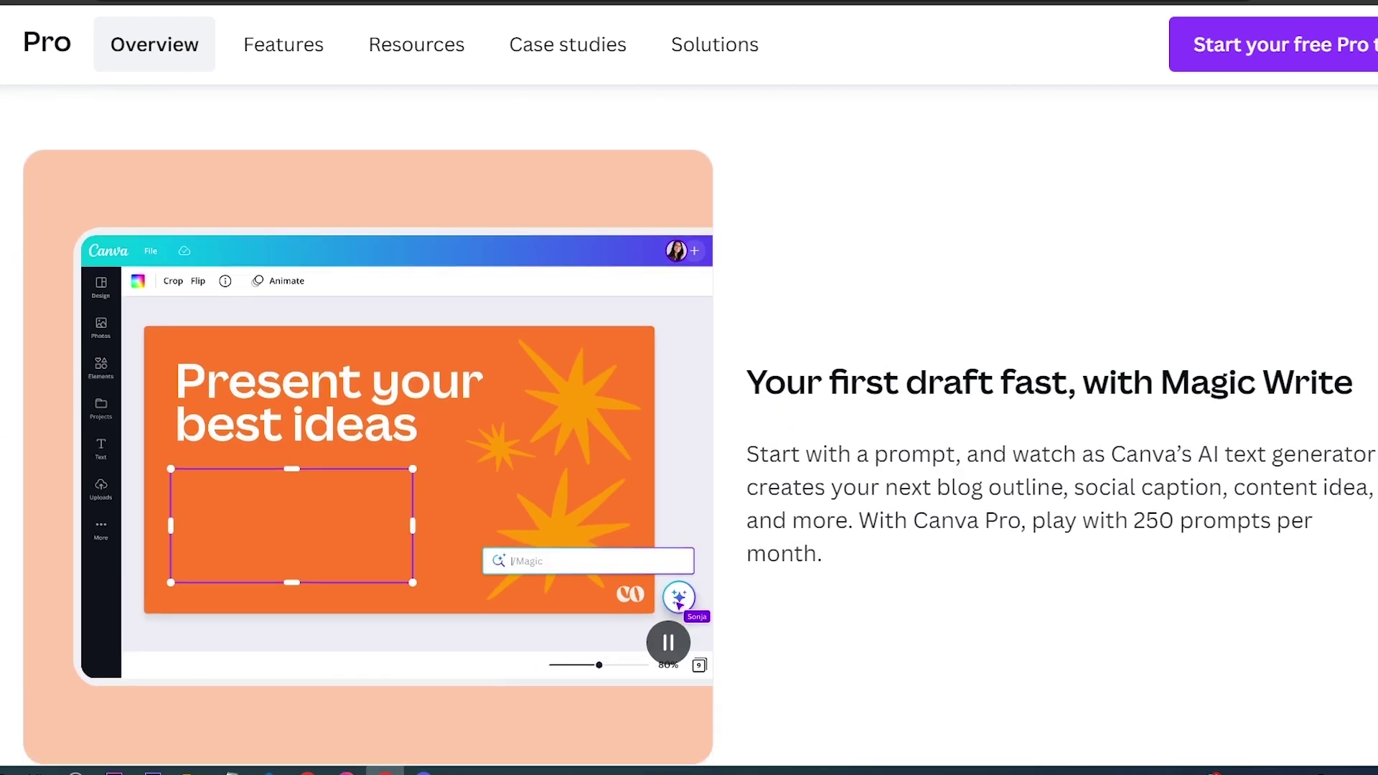
pyautogui.scroll(-6, 689, 416)
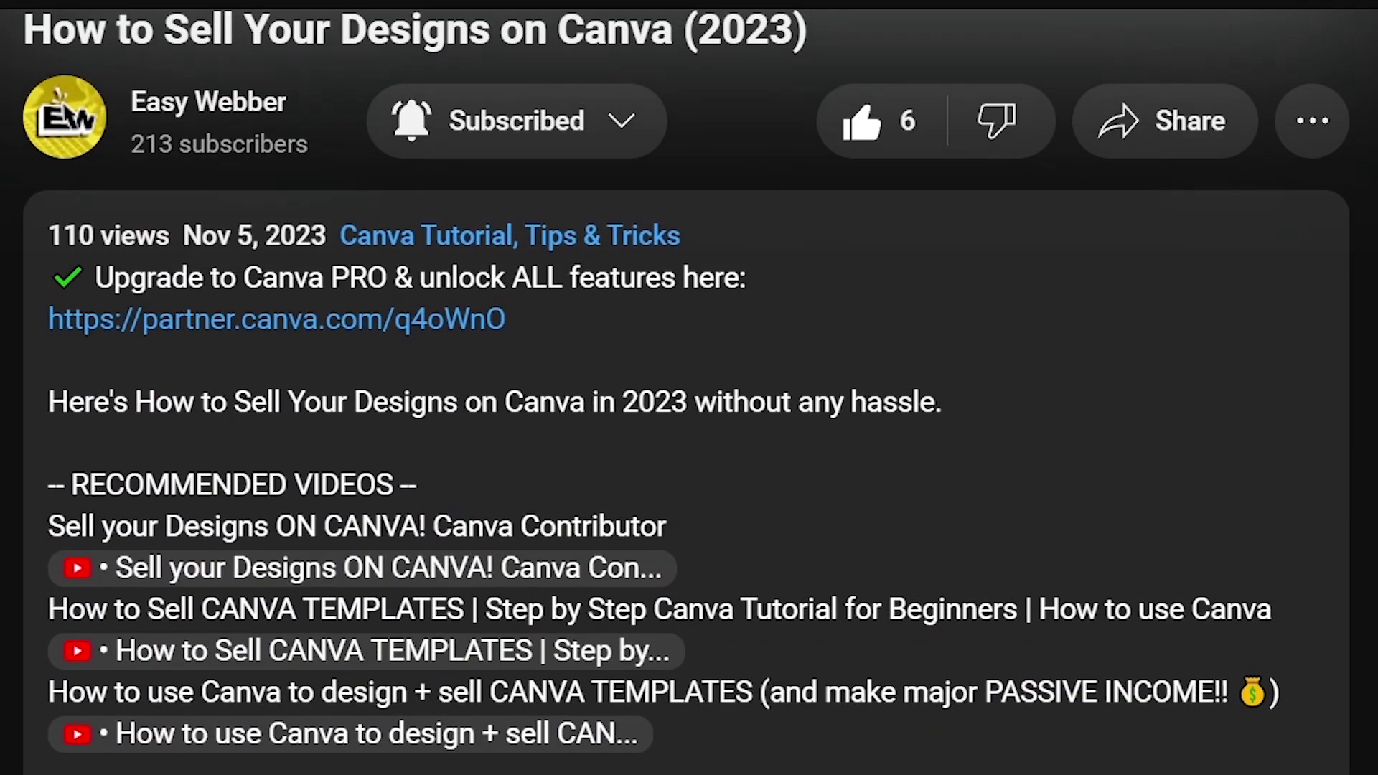
pyautogui.moveTo(506, 319); pyautogui.dragTo(47, 318)
pyautogui.scroll(-10, 688, 388)
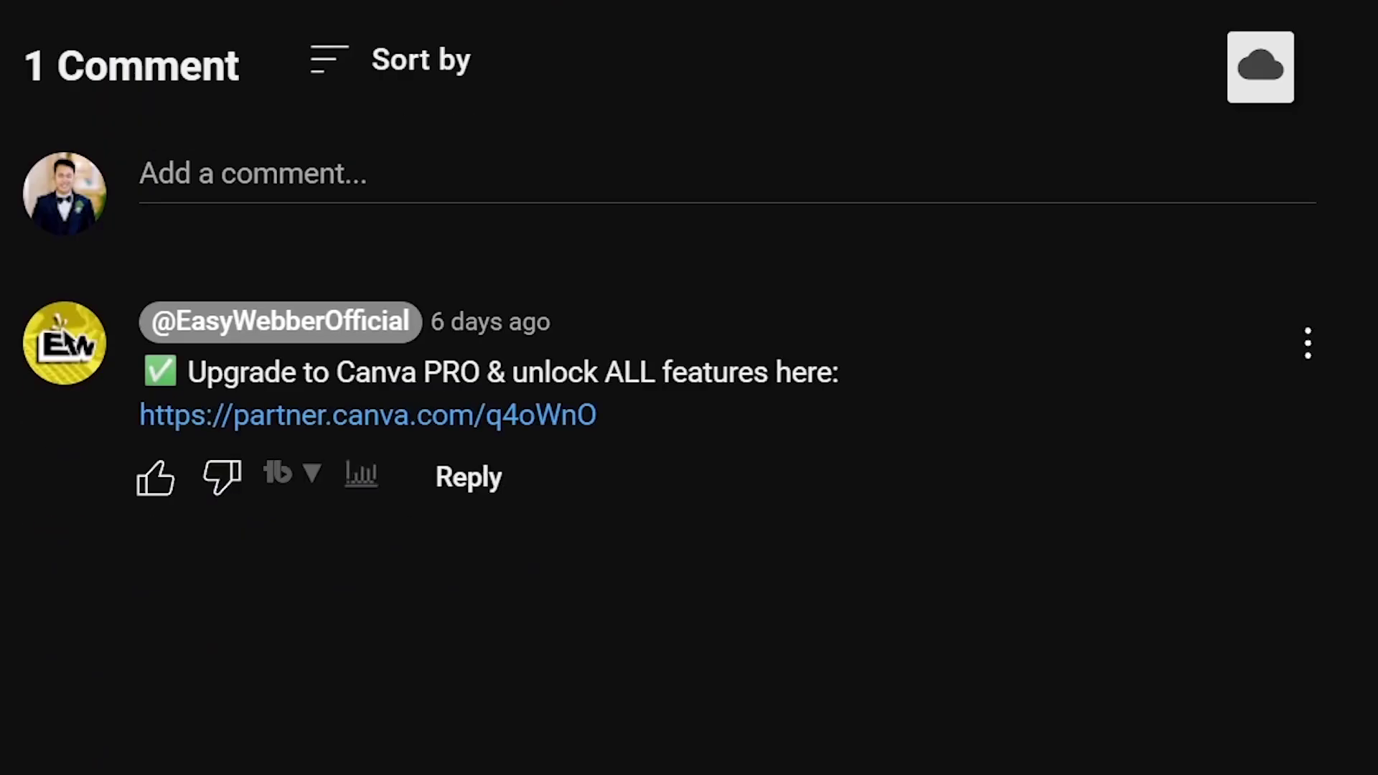
# Subscribe to the channel with All notifications and like the video
pyautogui.moveTo(597, 415); pyautogui.dragTo(152, 321)
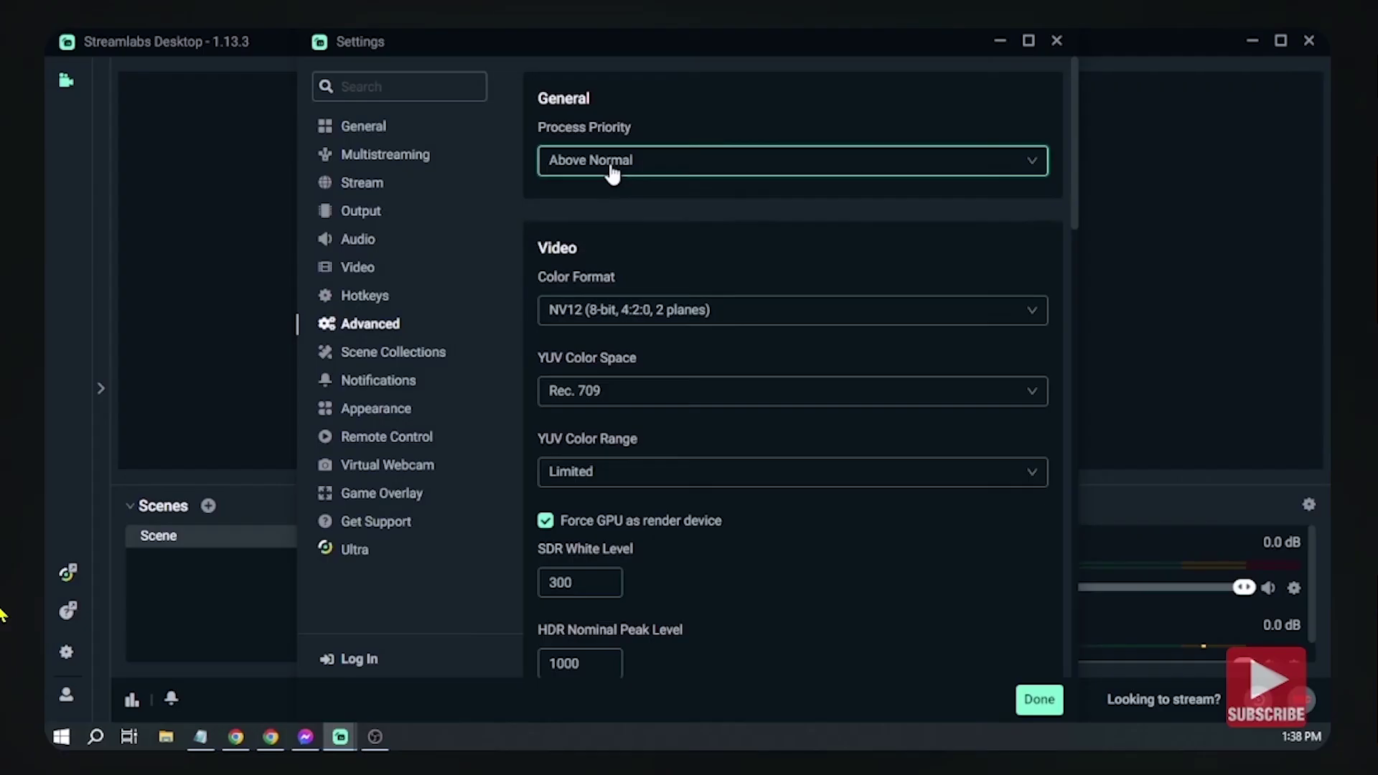
pyautogui.scroll(-6, 689, 387)
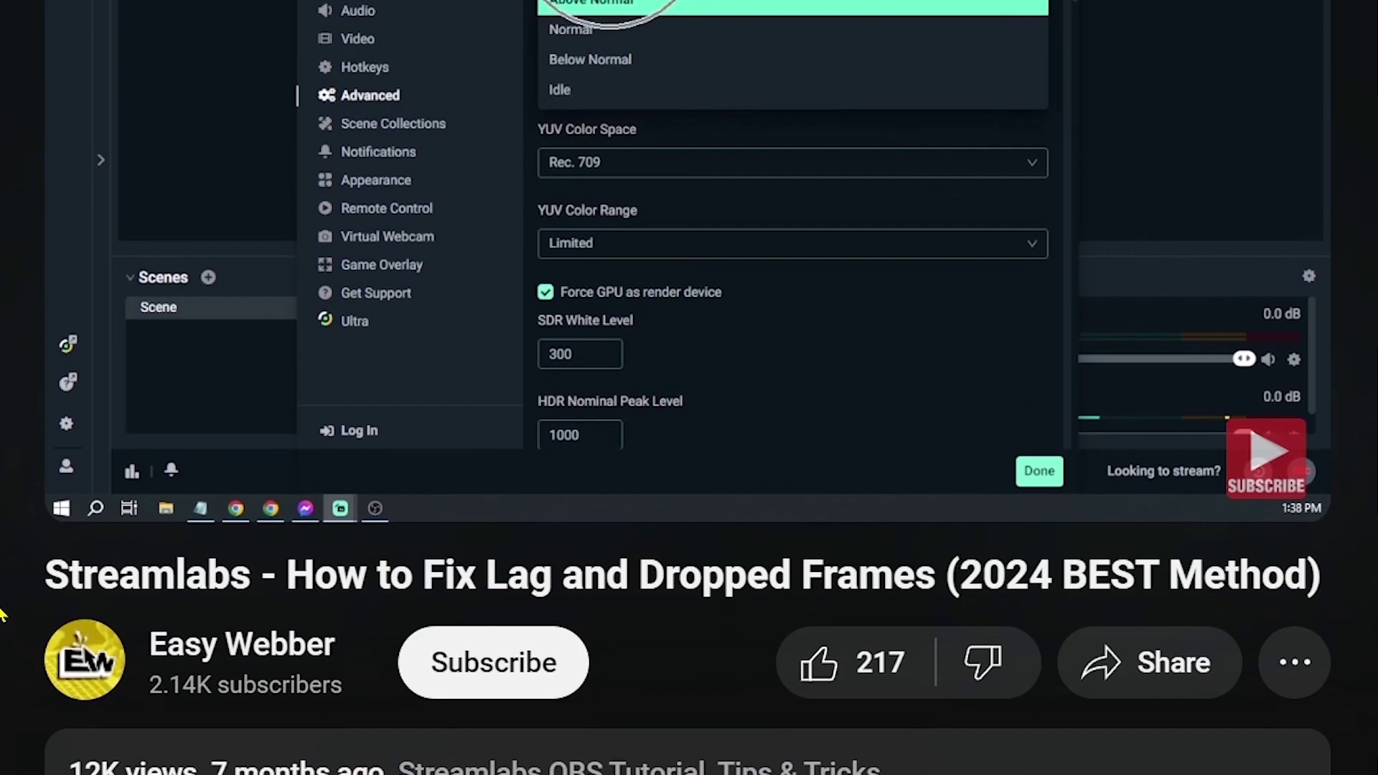
pyautogui.click(459, 452)
pyautogui.click(628, 434)
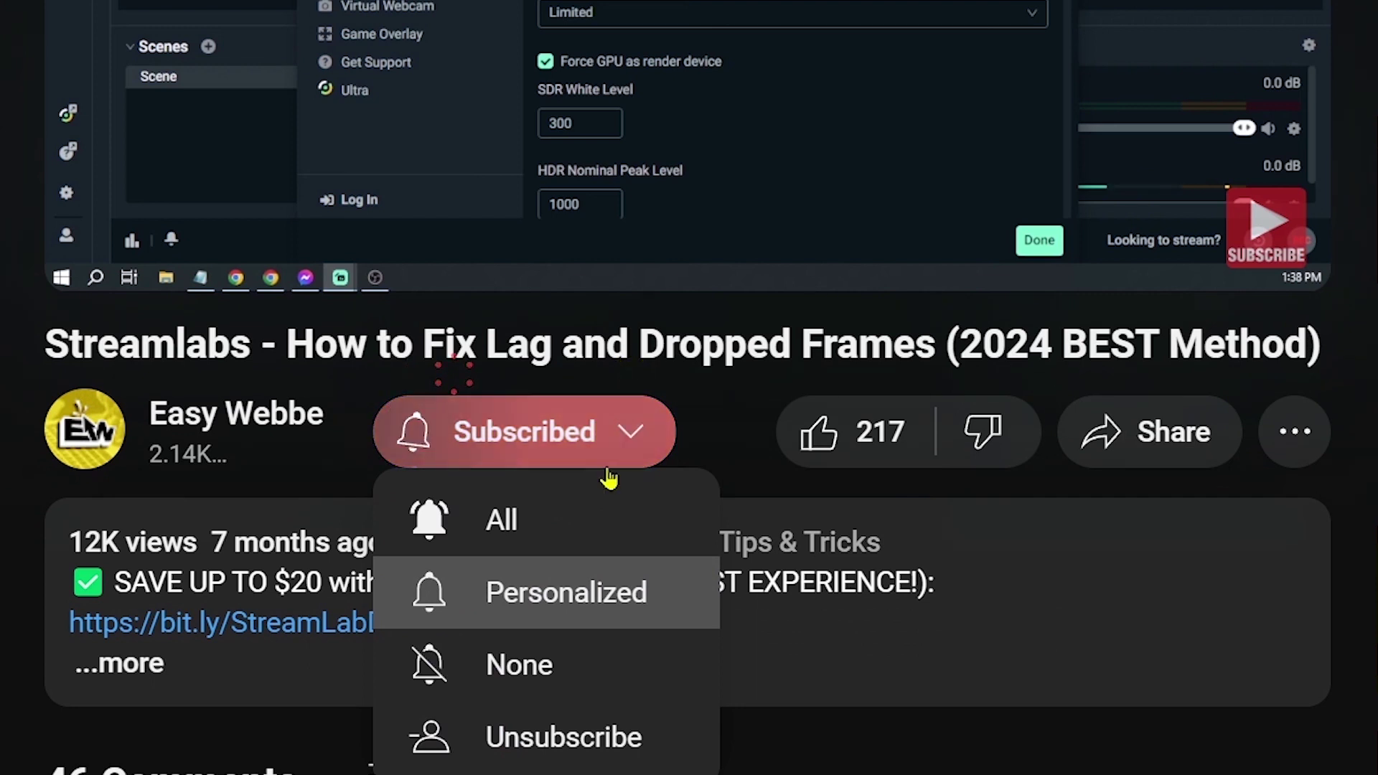
pyautogui.click(593, 517)
pyautogui.click(829, 450)
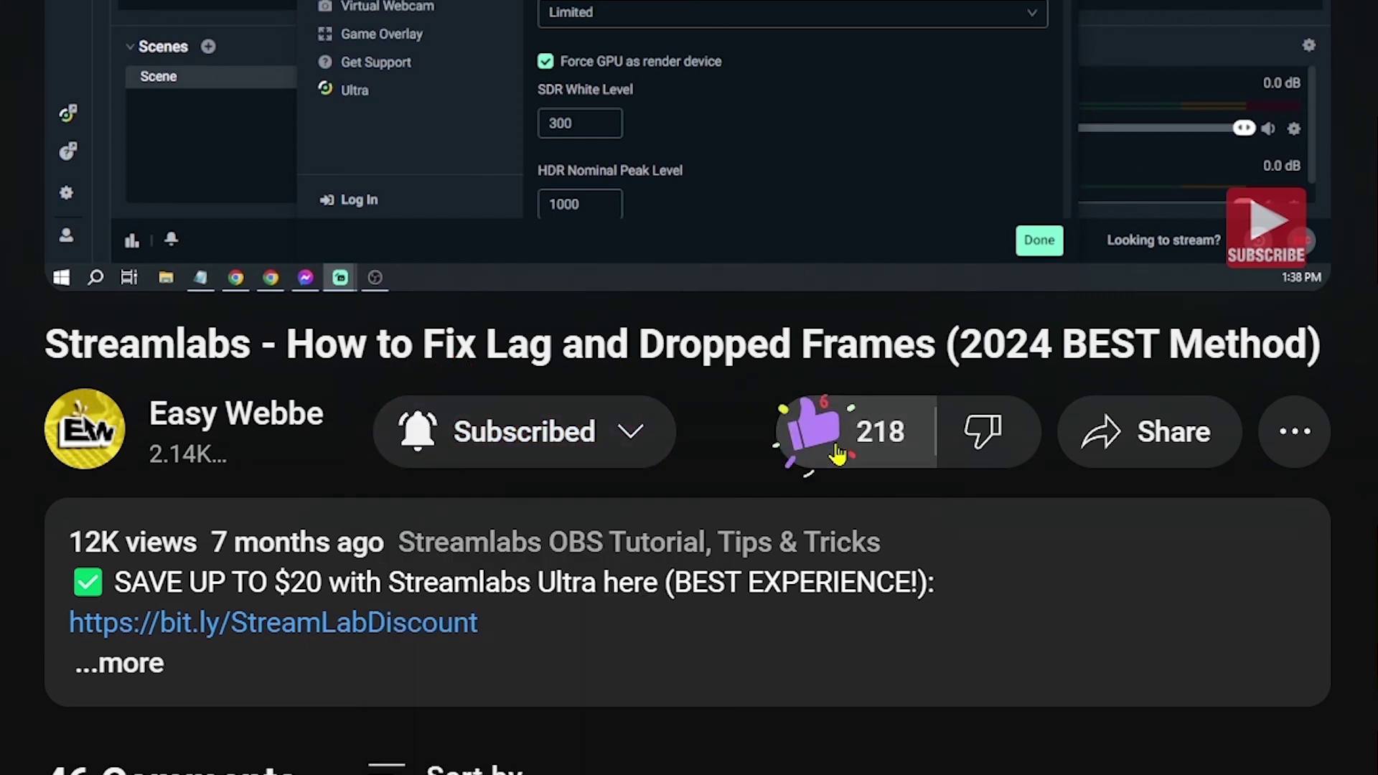